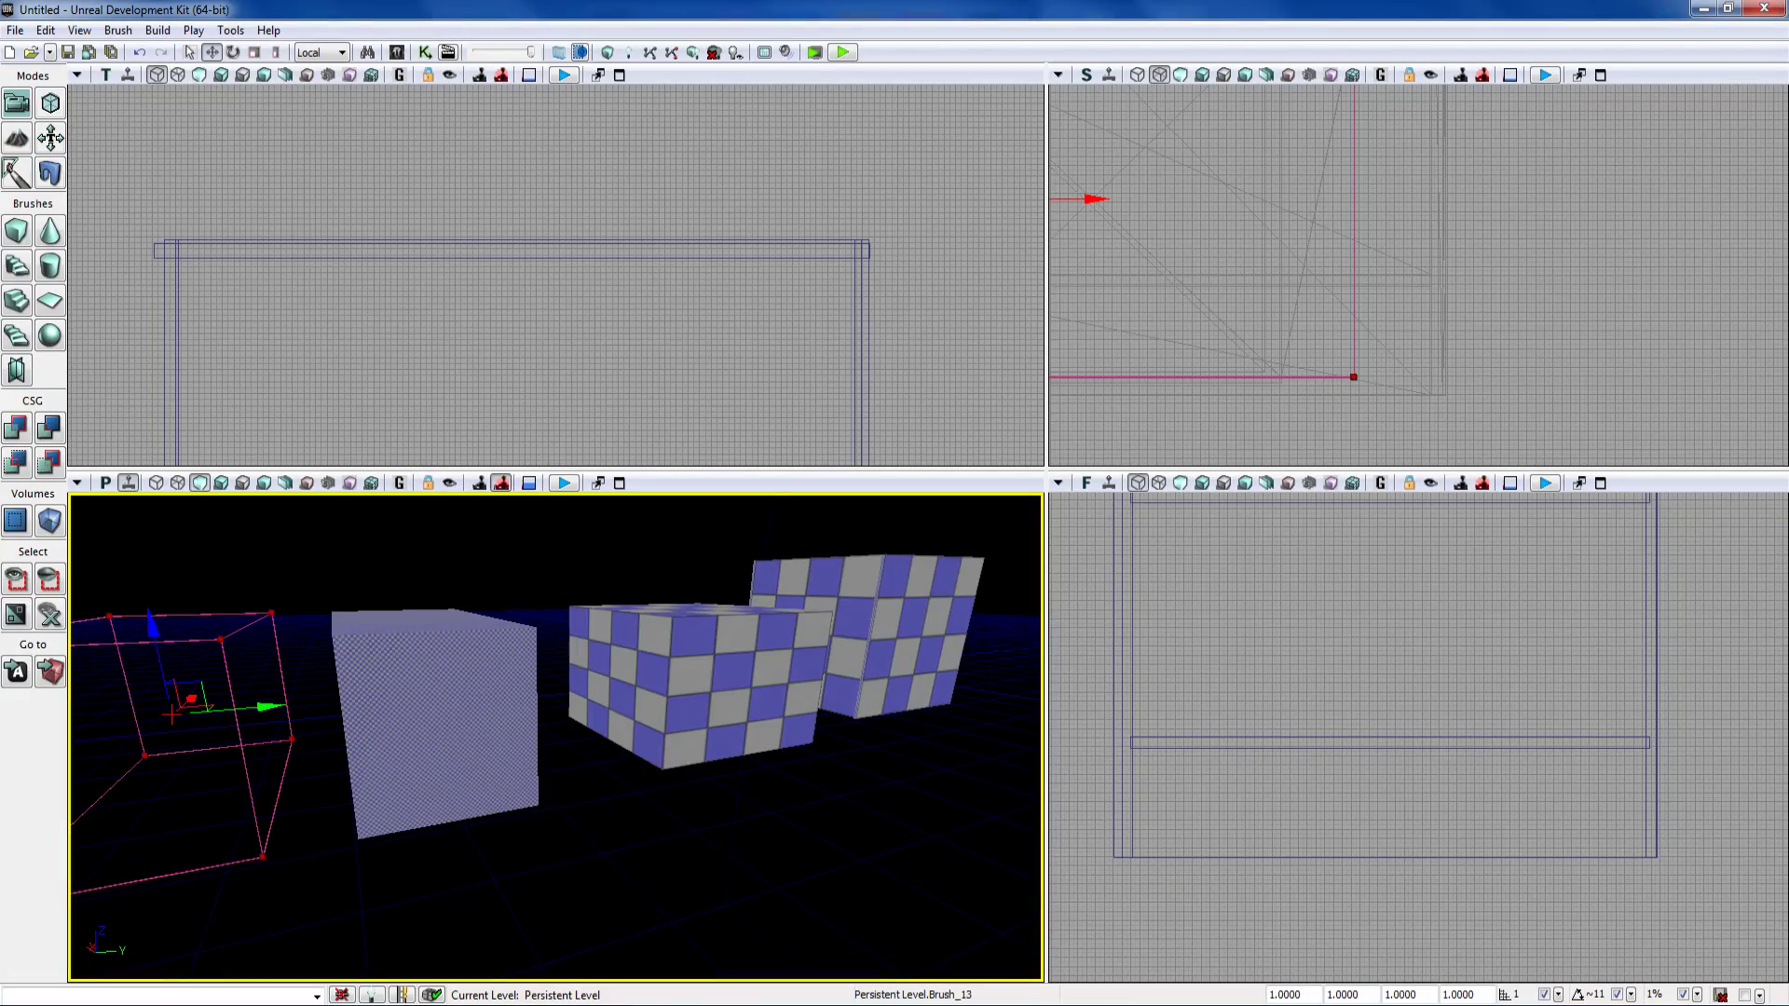
Step: Clear the brush selection and examine the hollow room's checkered walls and floor from inside
mouse_move(556, 738)
right_down()
mouse_move(466, 738)
mouse_move(606, 736)
mouse_move(466, 713)
mouse_move(606, 699)
mouse_move(745, 717)
mouse_move(615, 712)
mouse_move(690, 704)
mouse_move(699, 731)
mouse_move(662, 726)
mouse_move(717, 709)
mouse_move(596, 703)
mouse_move(652, 713)
mouse_move(643, 731)
mouse_move(587, 736)
mouse_move(634, 746)
mouse_move(764, 704)
mouse_move(778, 671)
mouse_move(647, 750)
mouse_move(531, 680)
mouse_move(745, 713)
right_up()
key(Escape)
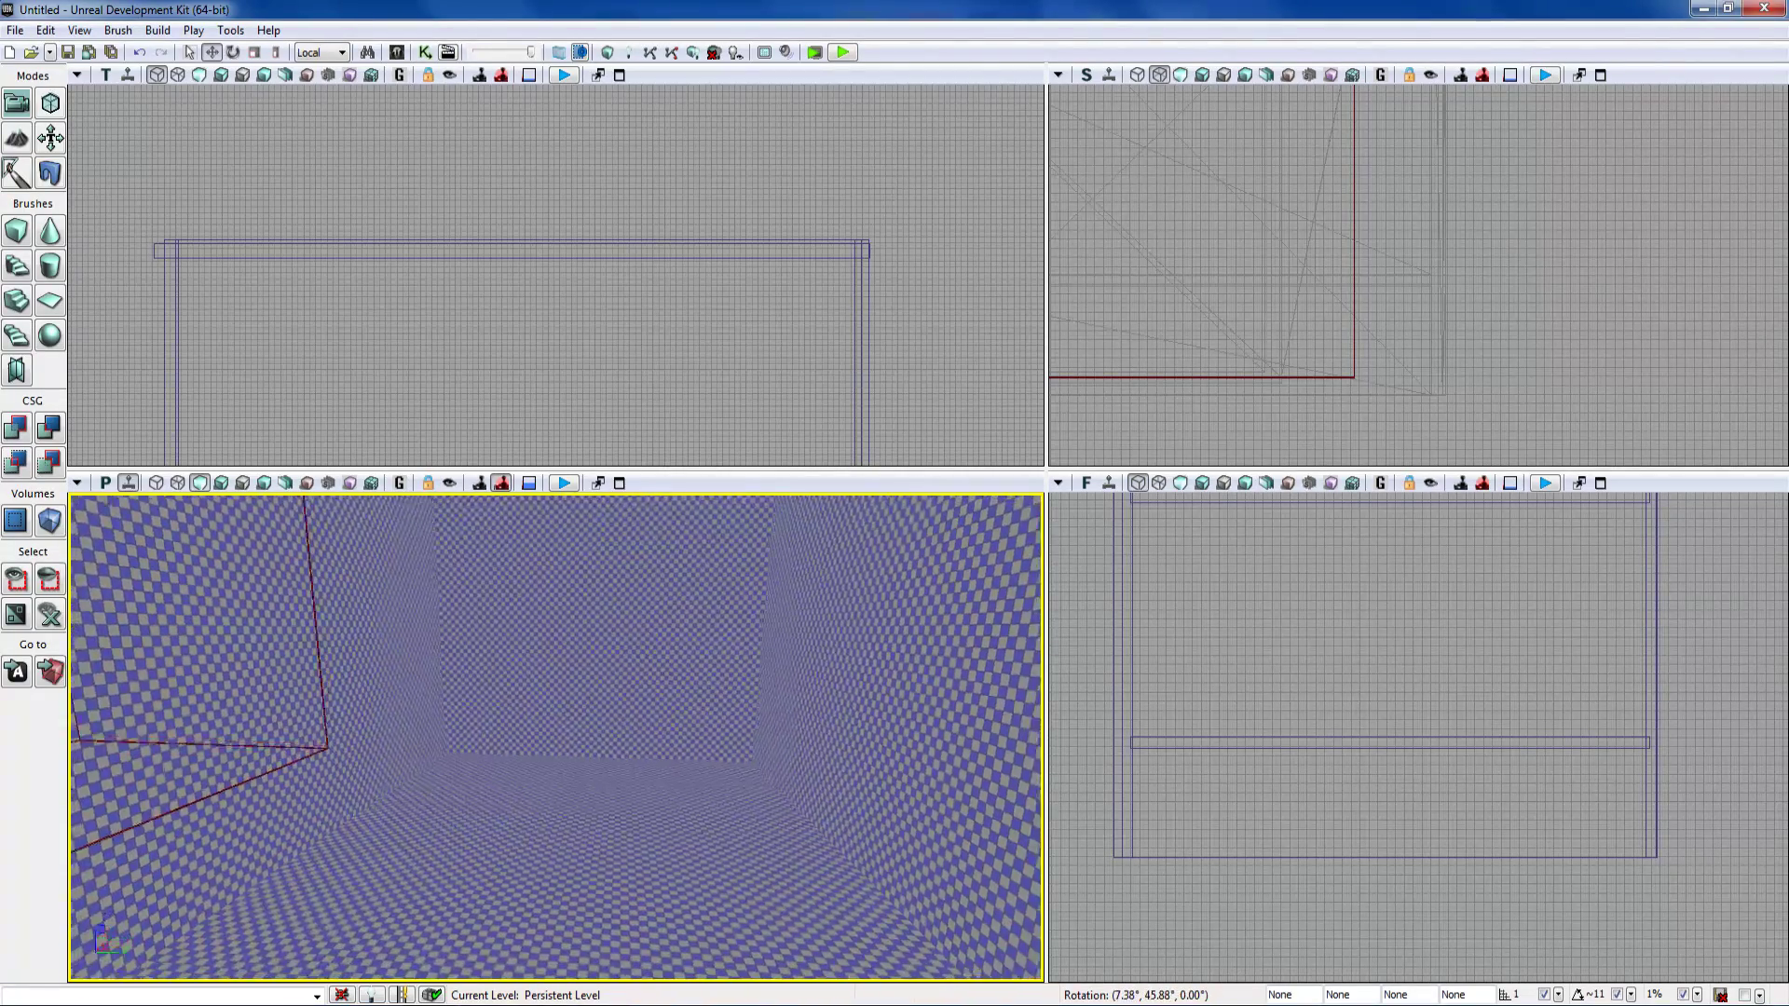
right_drag(559, 736, 680, 709)
drag(774, 630, 746, 632)
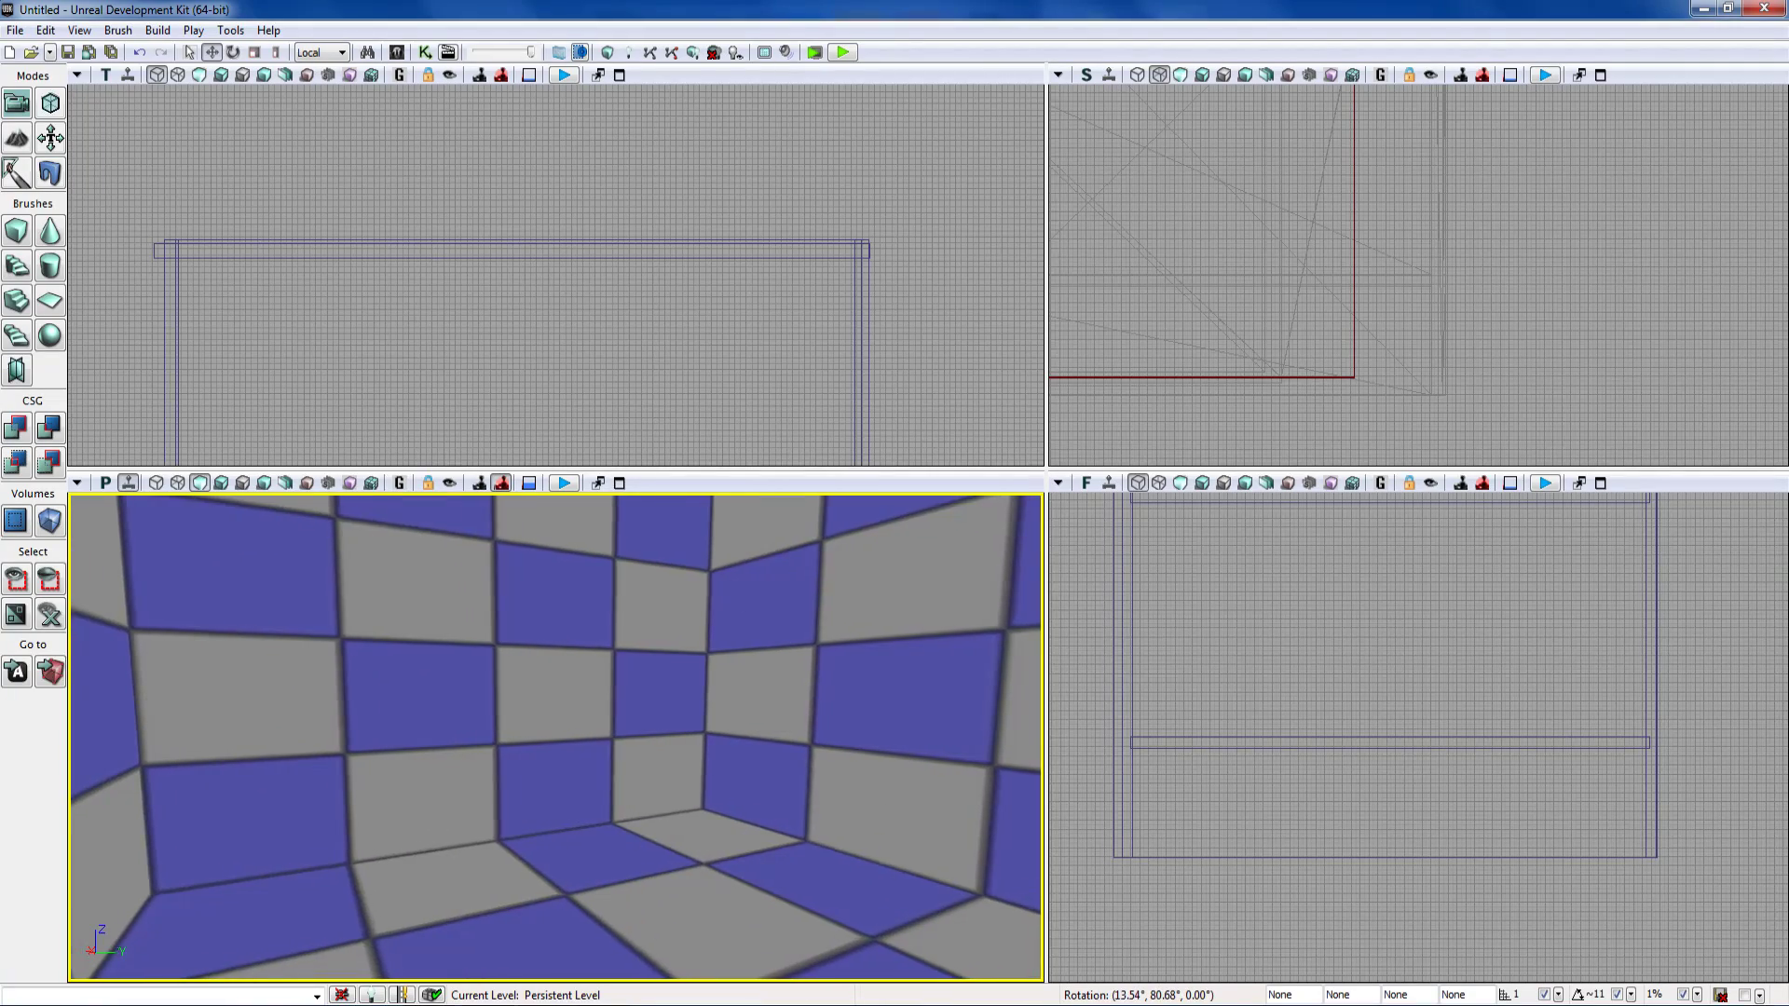
right_drag(653, 708, 400, 727)
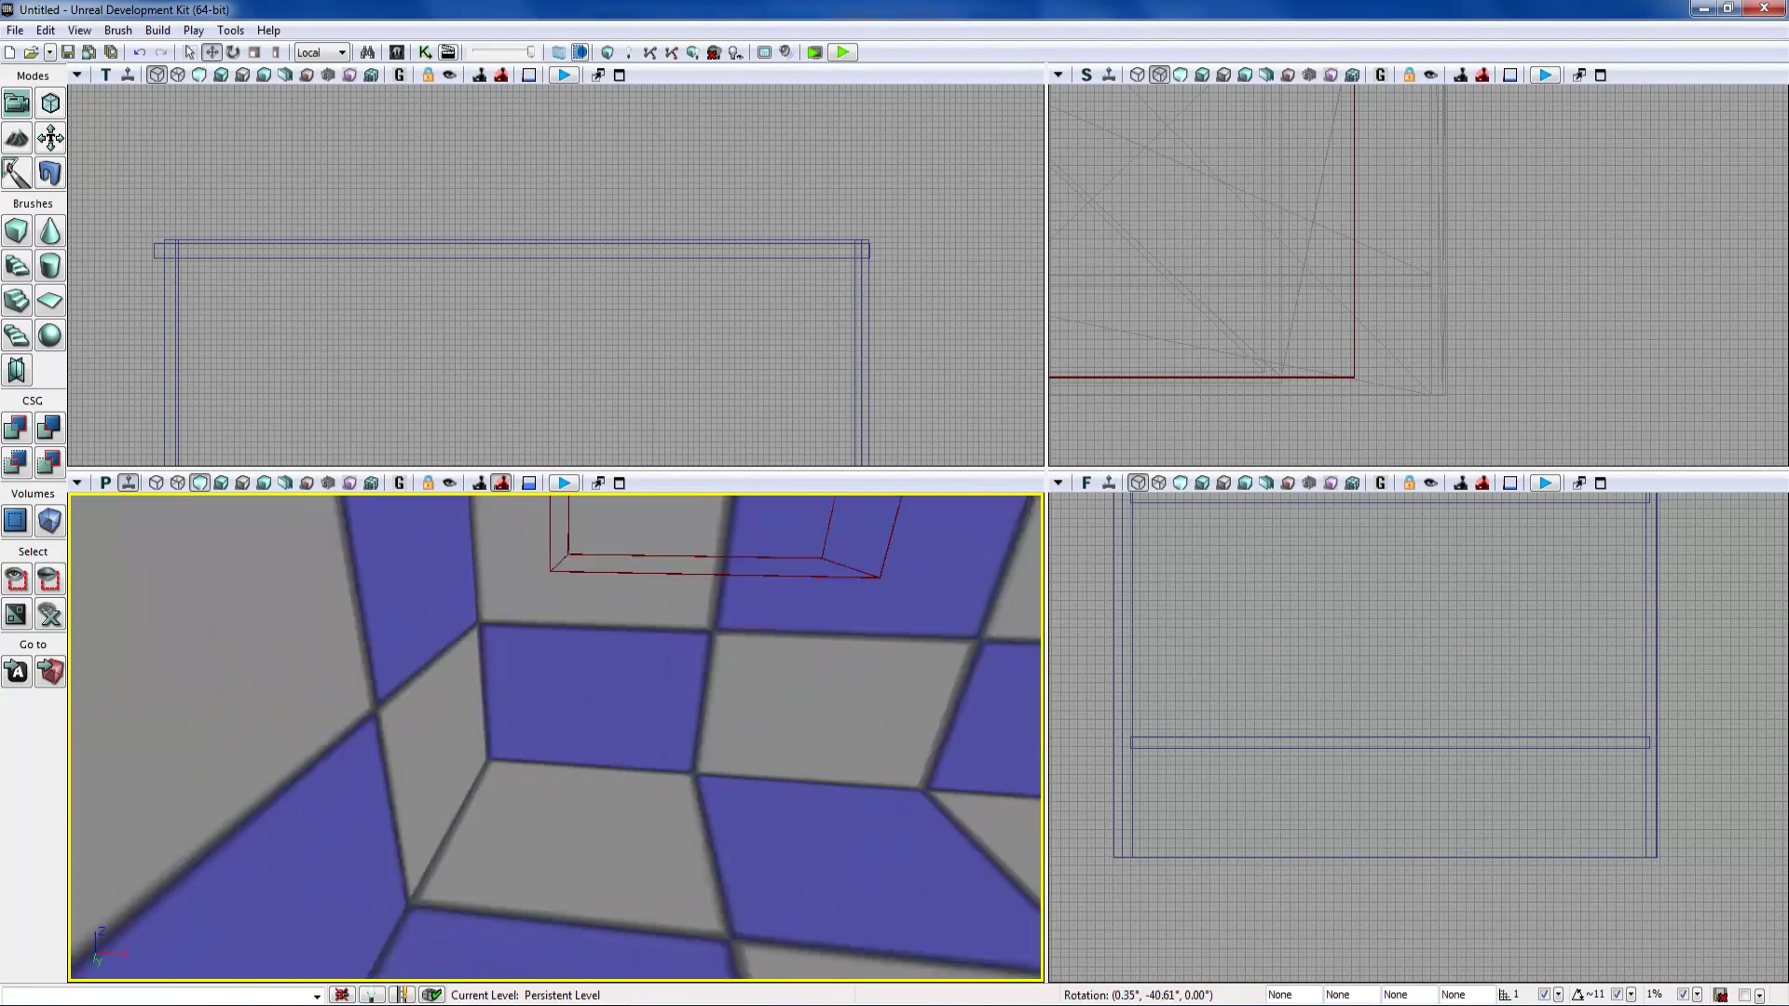
drag(608, 636, 679, 634)
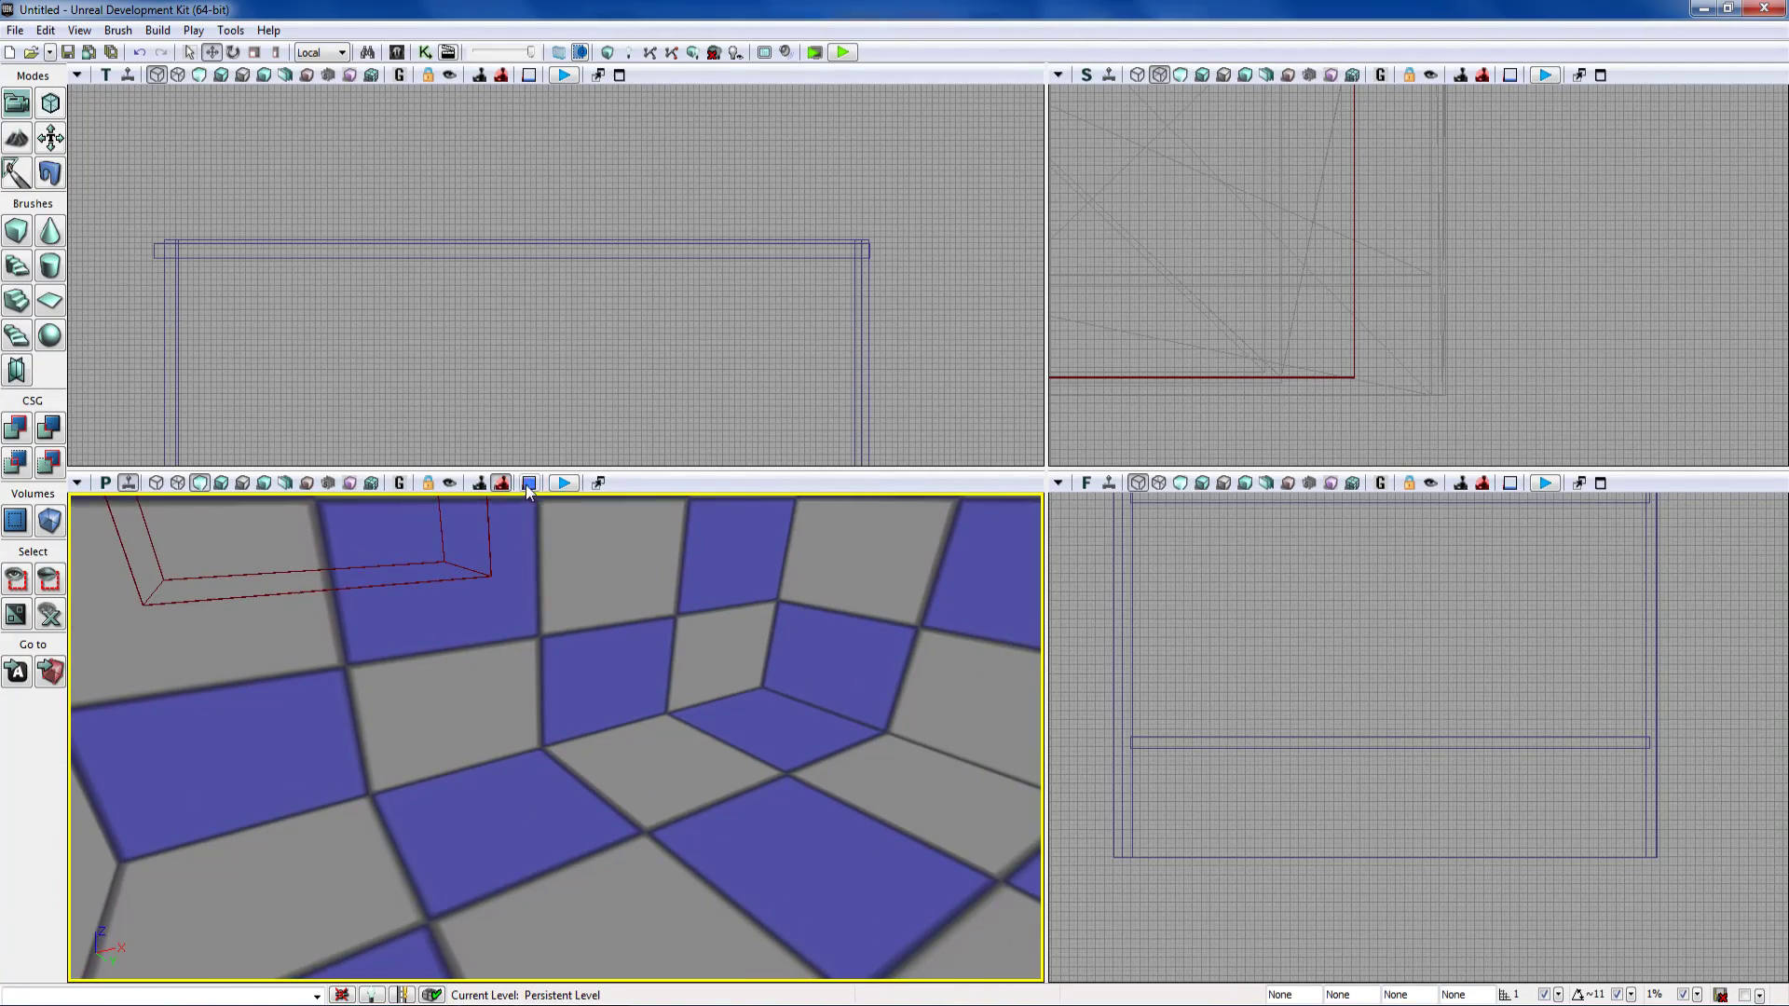
mouse_move(540, 597)
right_down()
mouse_move(895, 617)
mouse_move(941, 654)
mouse_move(811, 536)
mouse_move(513, 506)
mouse_move(387, 338)
right_up()
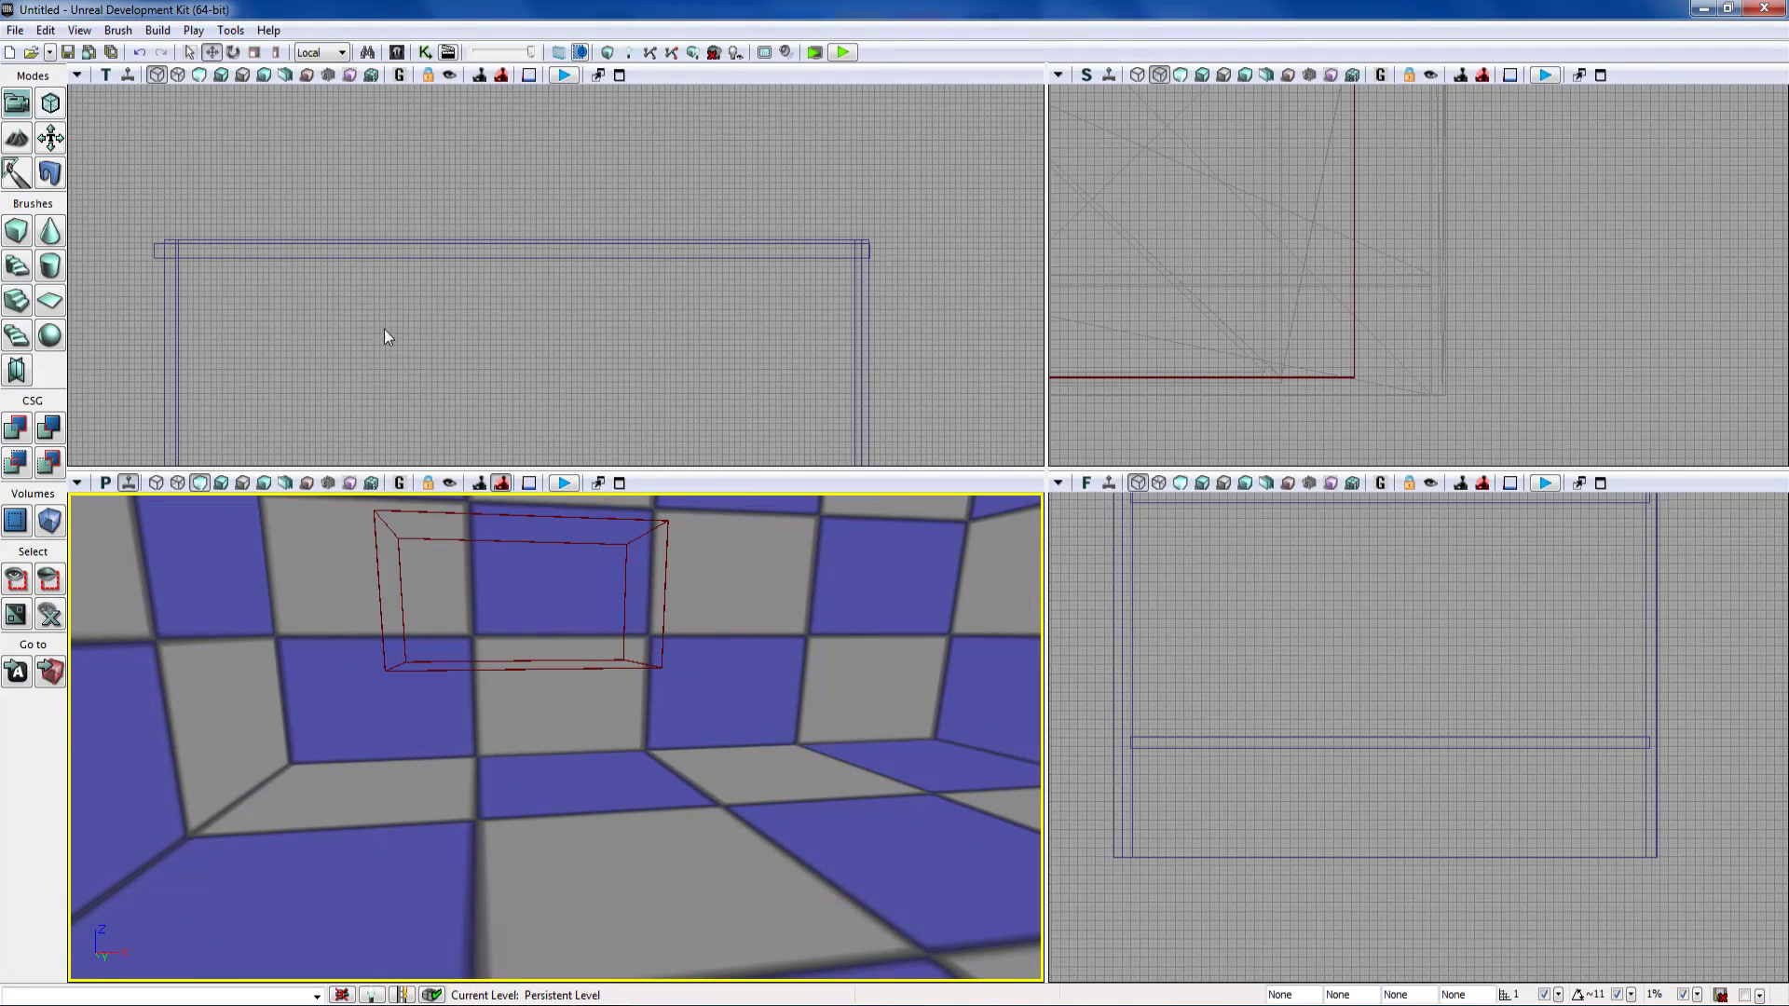
Step: Open the Content Browser and display the assets in UDKGame's Environments folder
click(399, 53)
scroll(833, 561, down, 10)
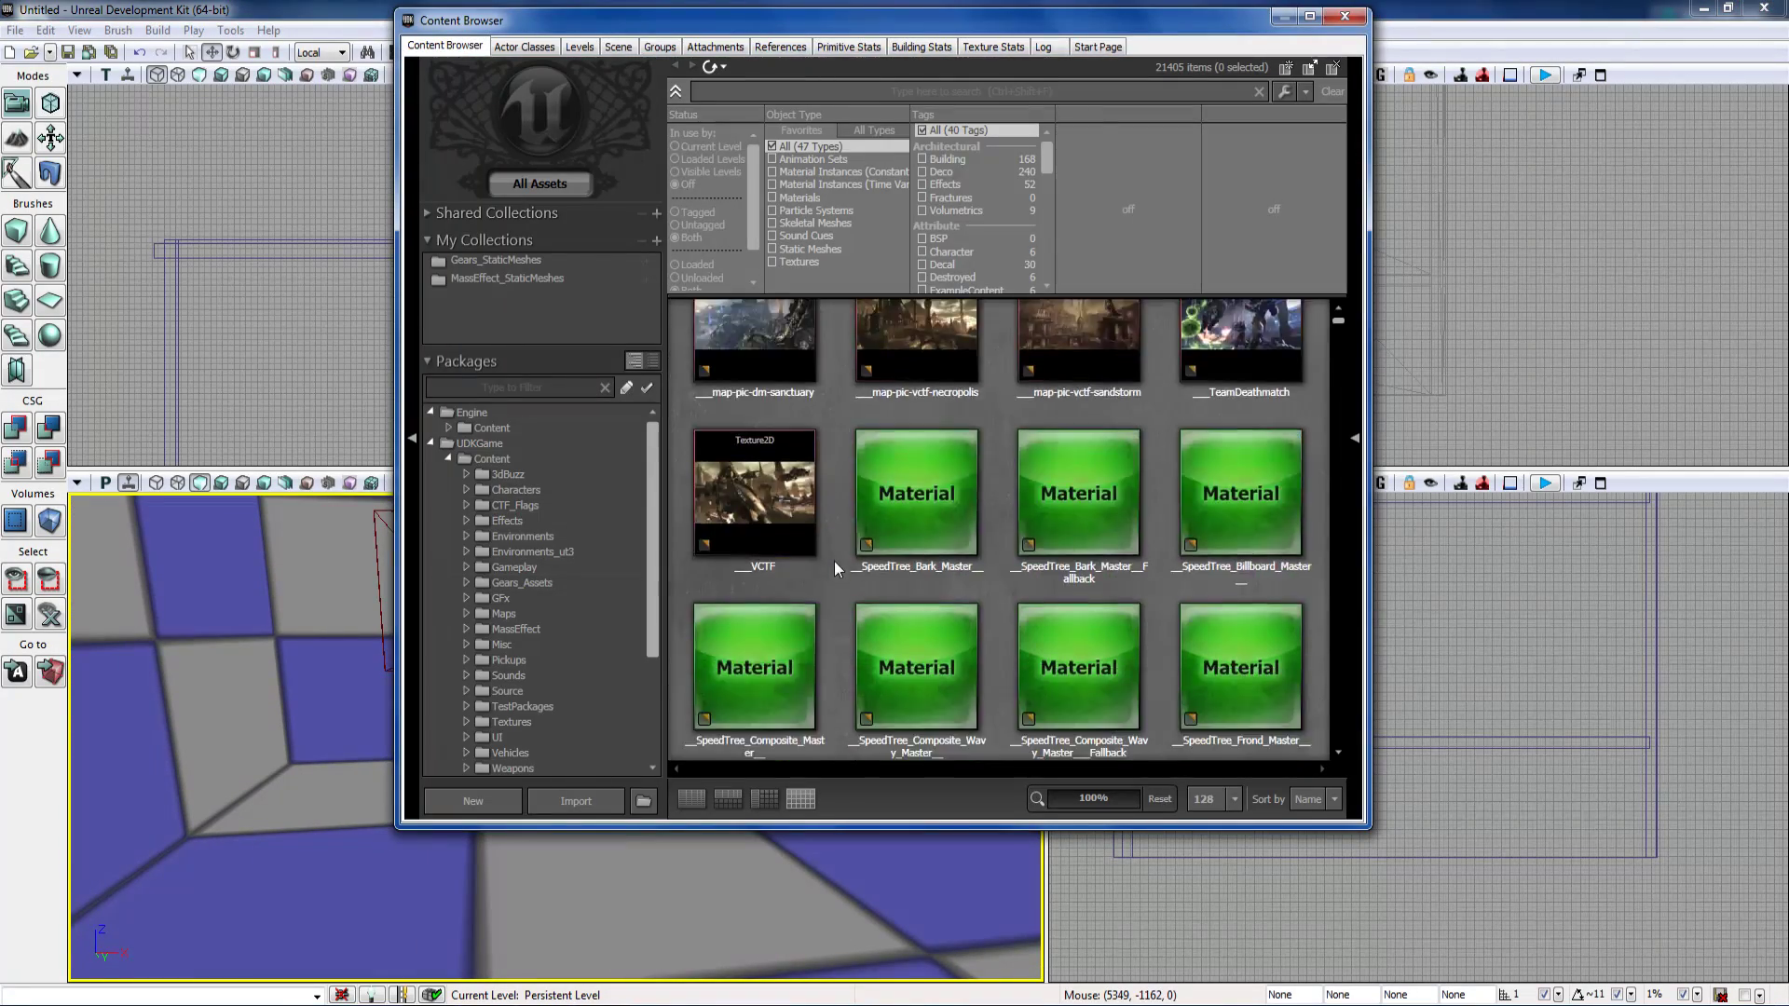
scroll(835, 561, down, 2)
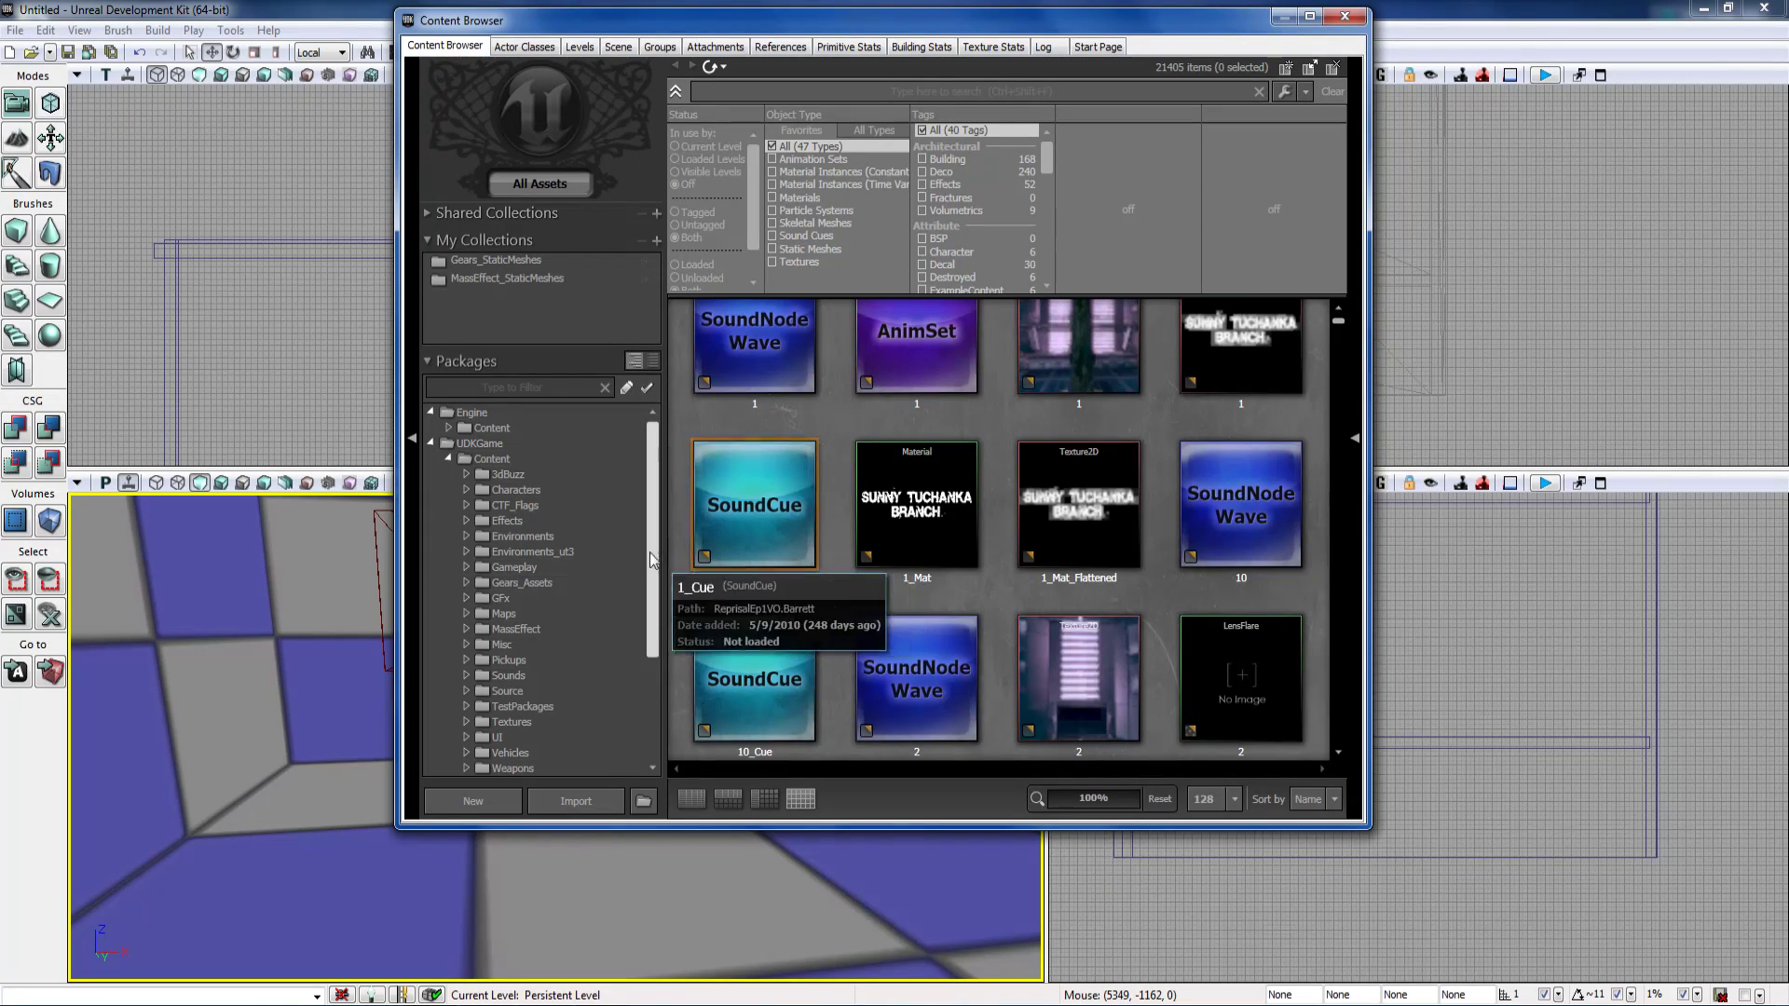
click(509, 490)
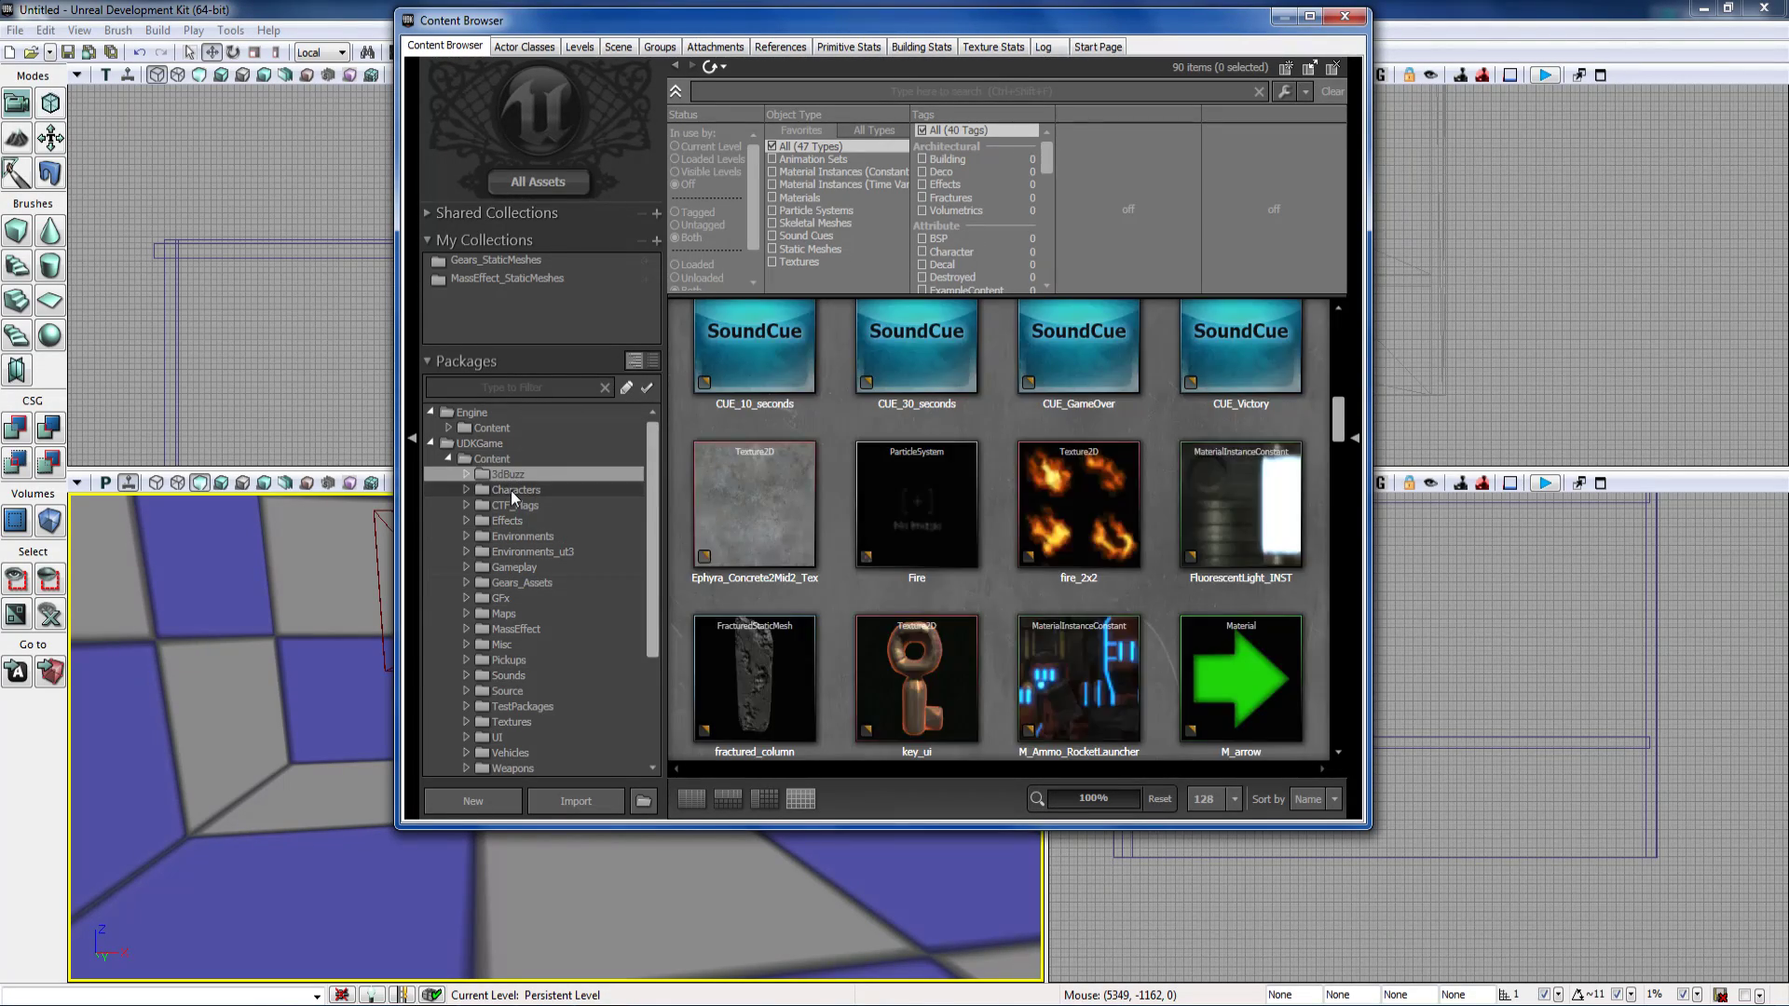
click(513, 477)
scroll(531, 522, down, 3)
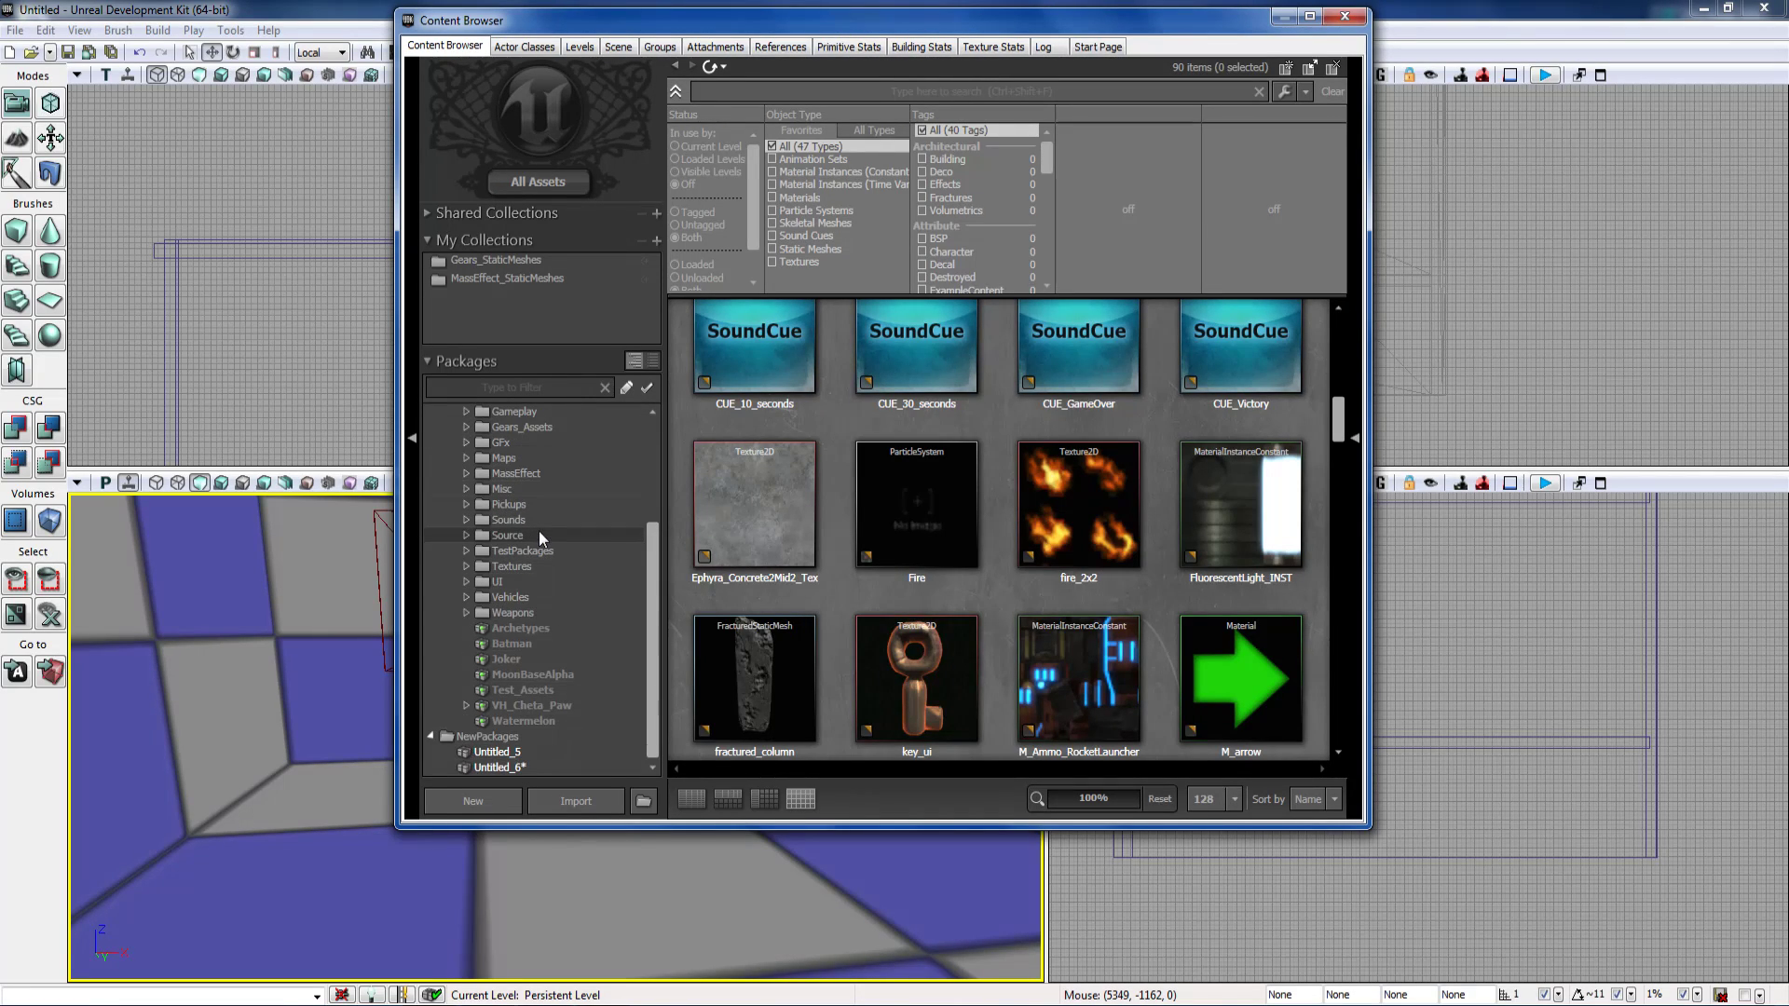
scroll(539, 531, up, 2)
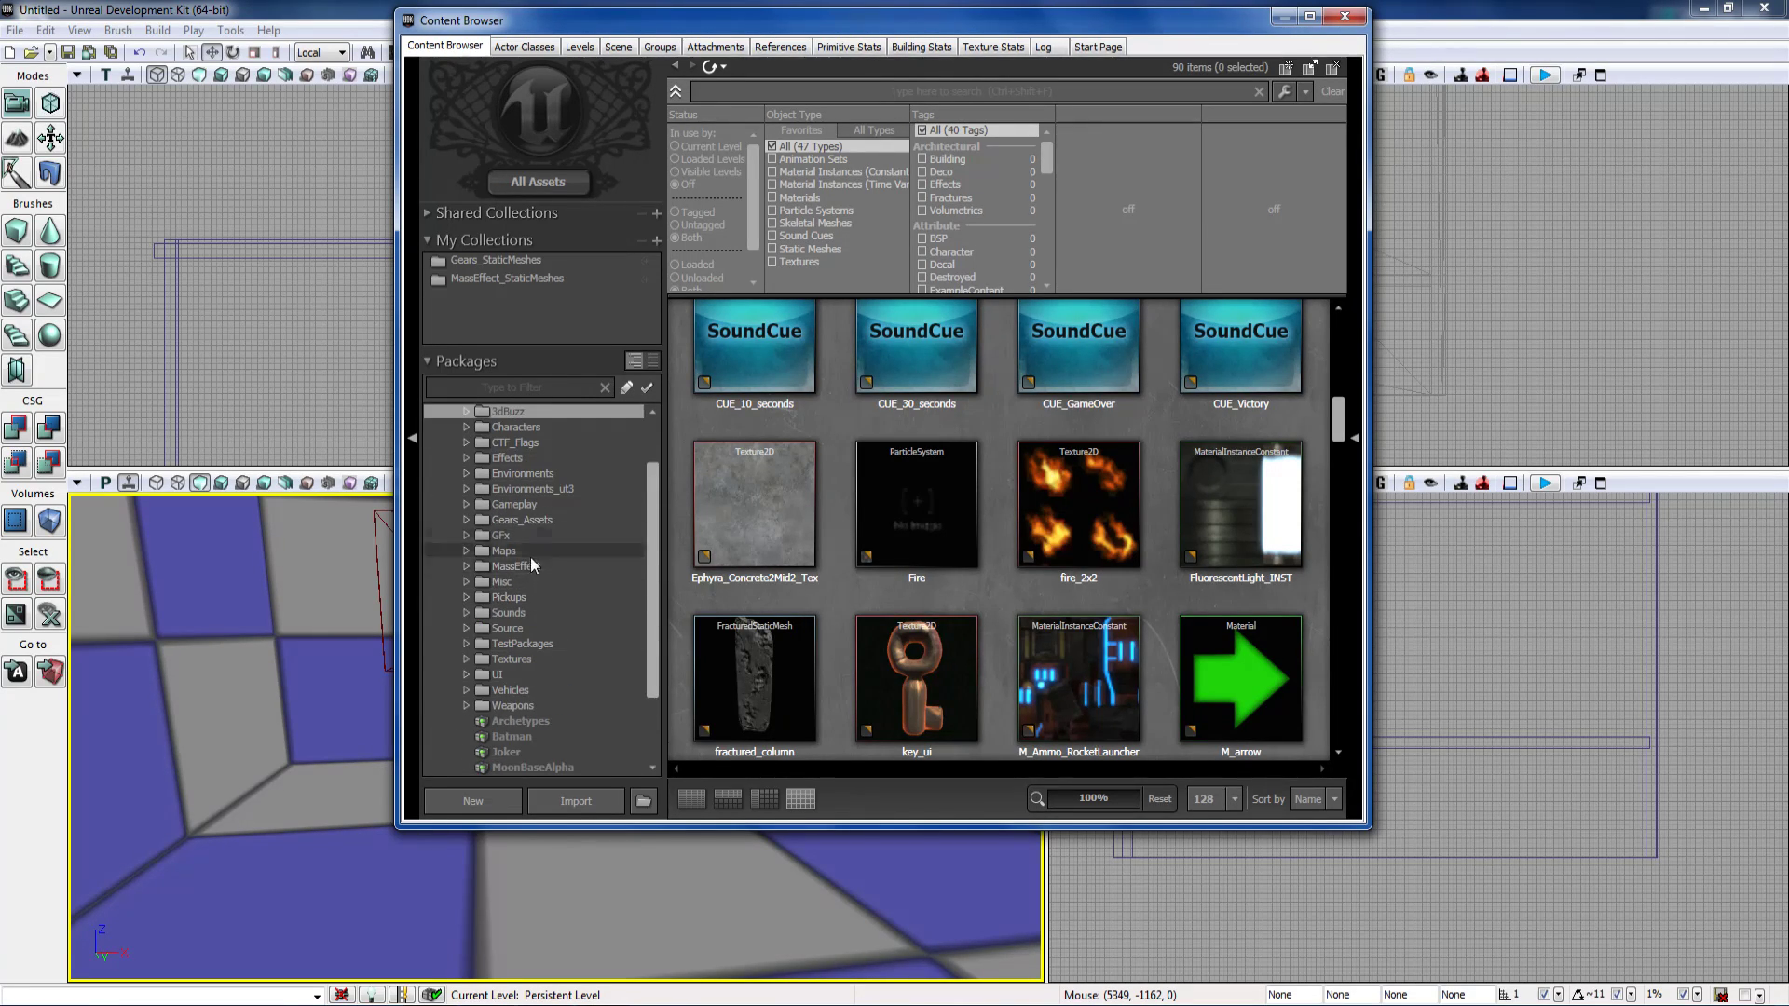
scroll(530, 559, up, 2)
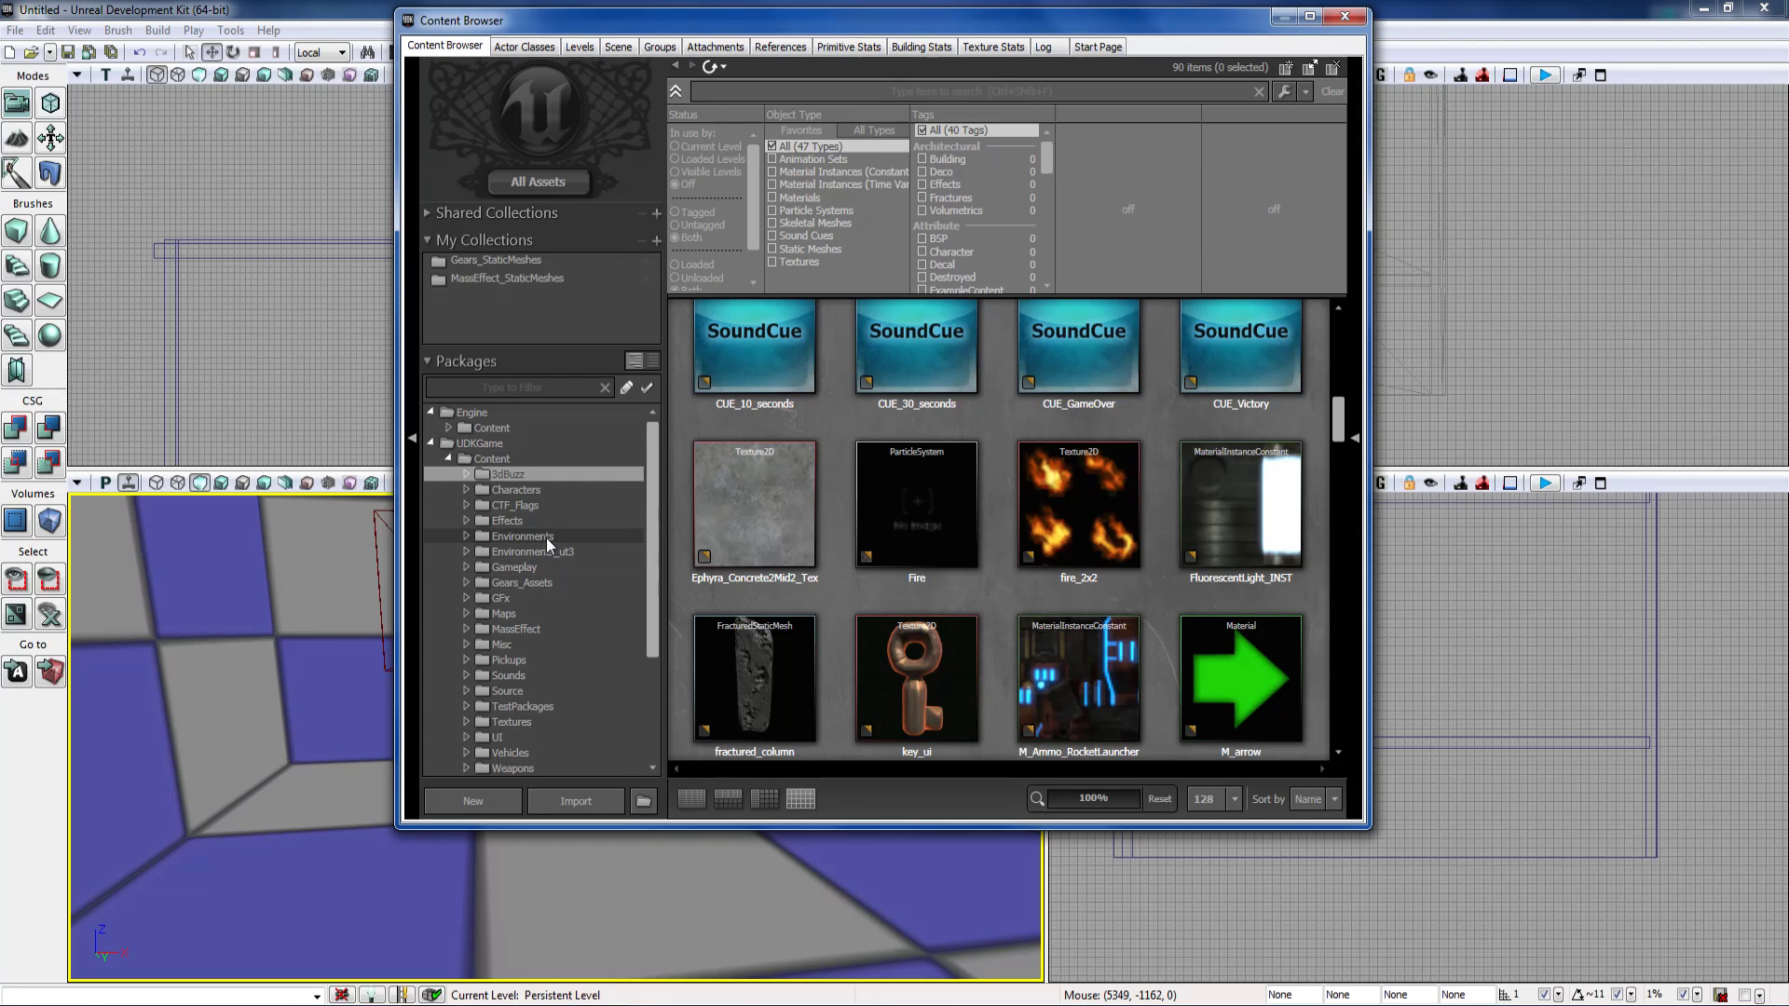
click(546, 538)
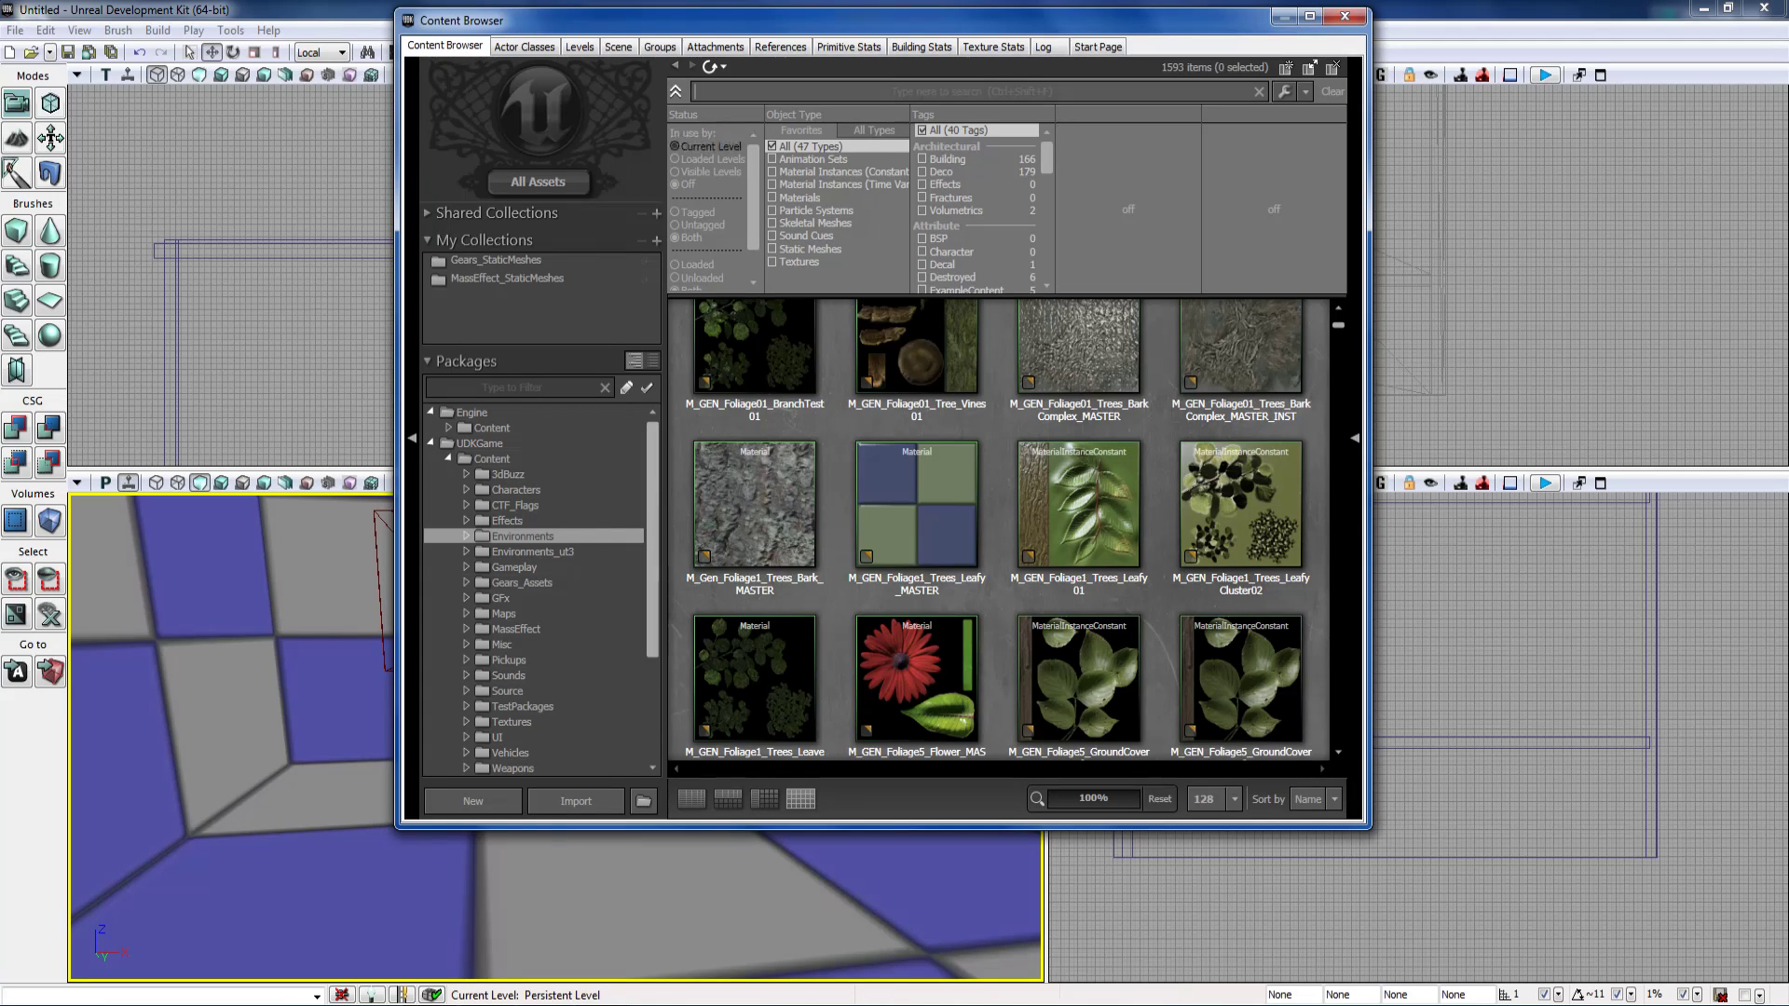
Step: Search the Environments folder for "floor"
click(523, 519)
click(526, 537)
click(544, 537)
click(775, 90)
text(floor)
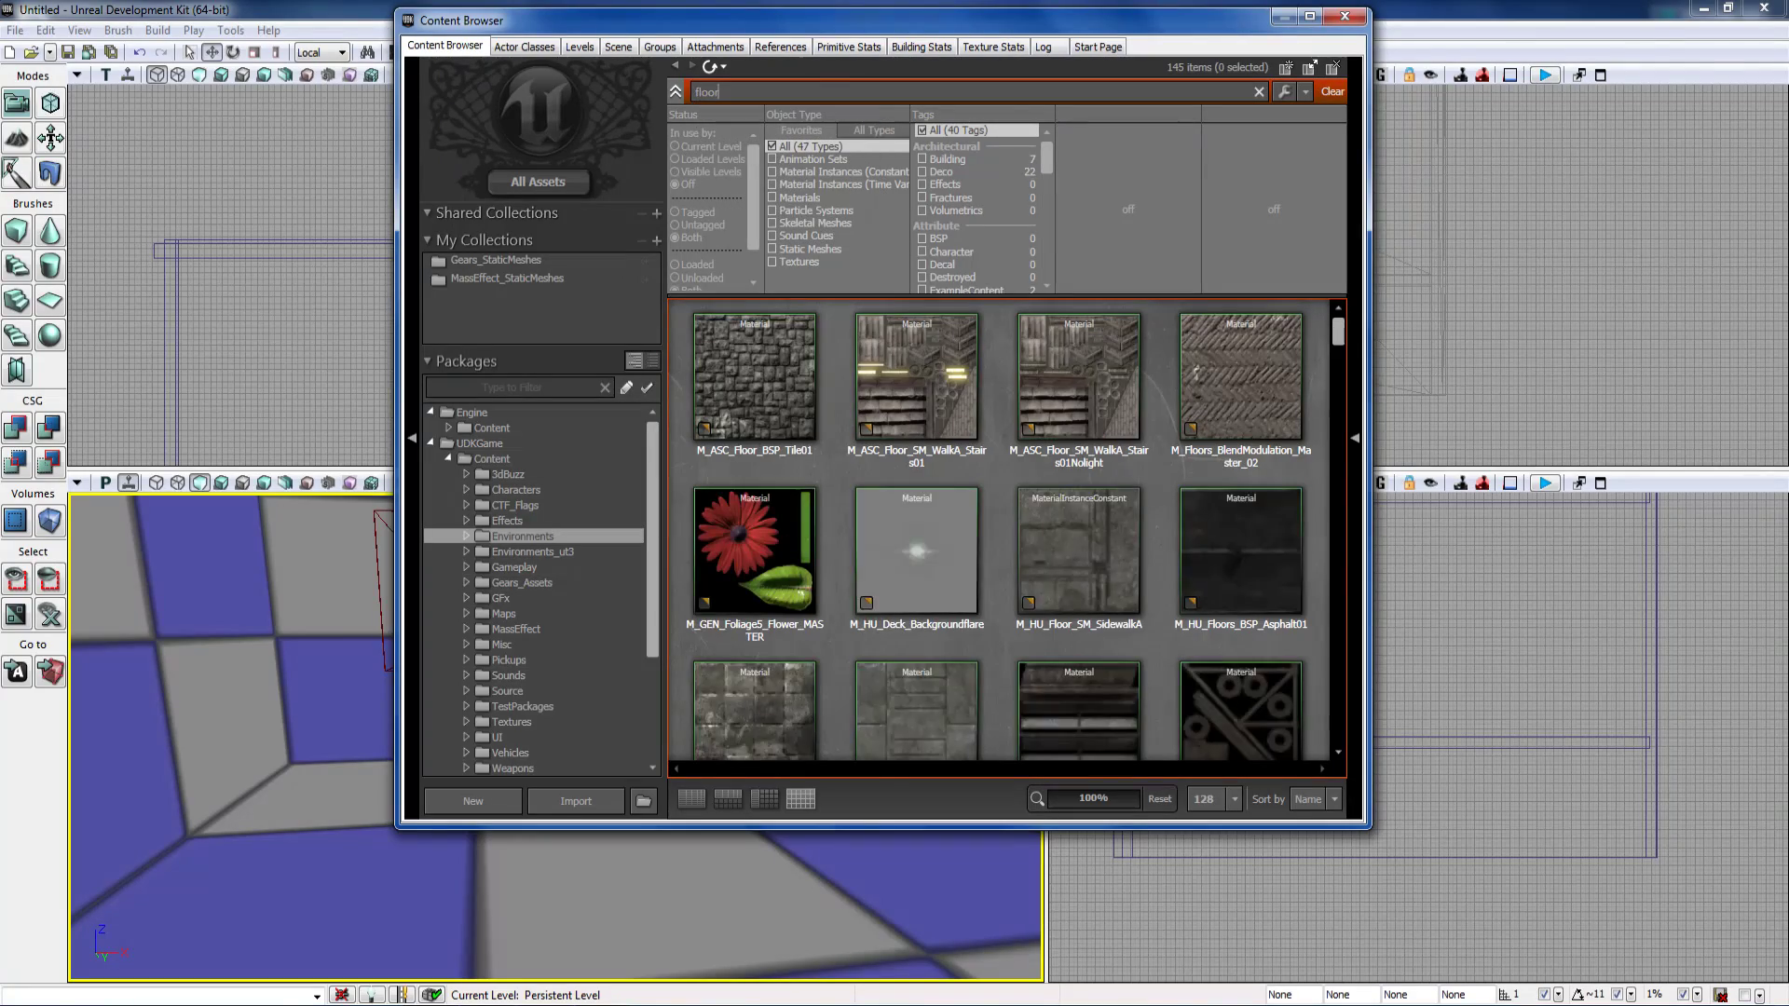
Step: Look through the floor search results for a material that suits the room's floor
scroll(829, 461, down, 1)
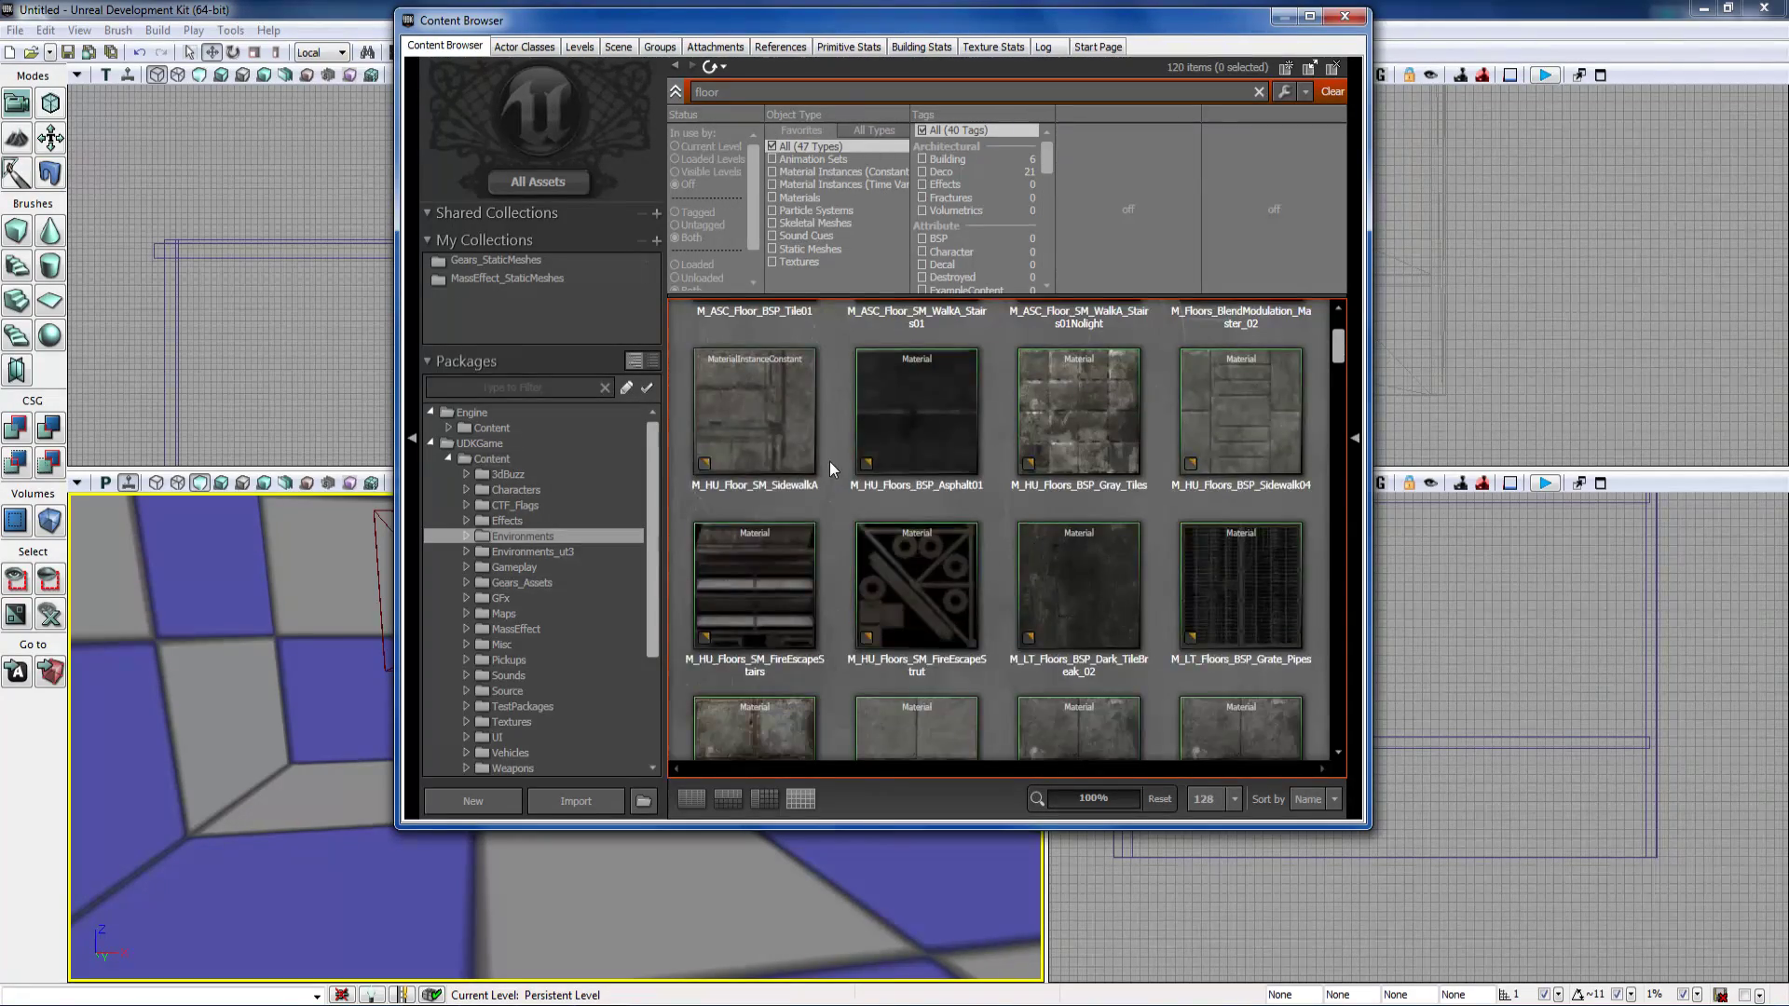
scroll(830, 461, up, 1)
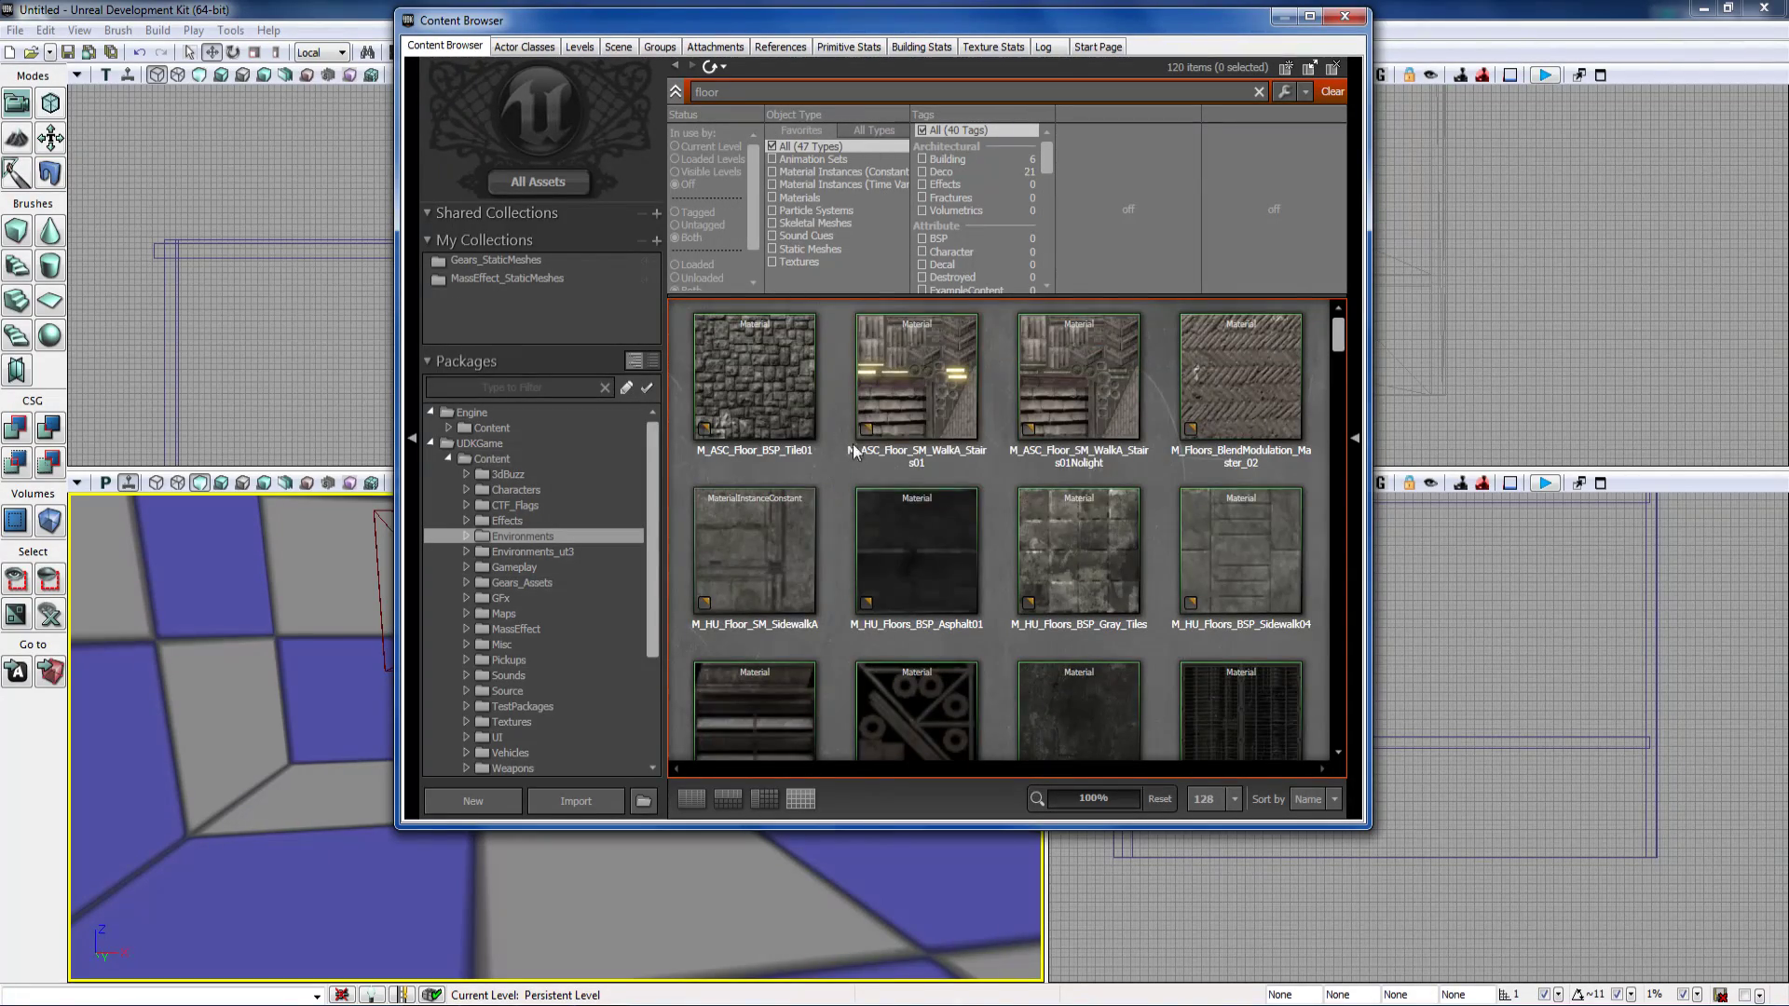
click(751, 399)
right_drag(281, 643, 410, 661)
drag(354, 717, 373, 718)
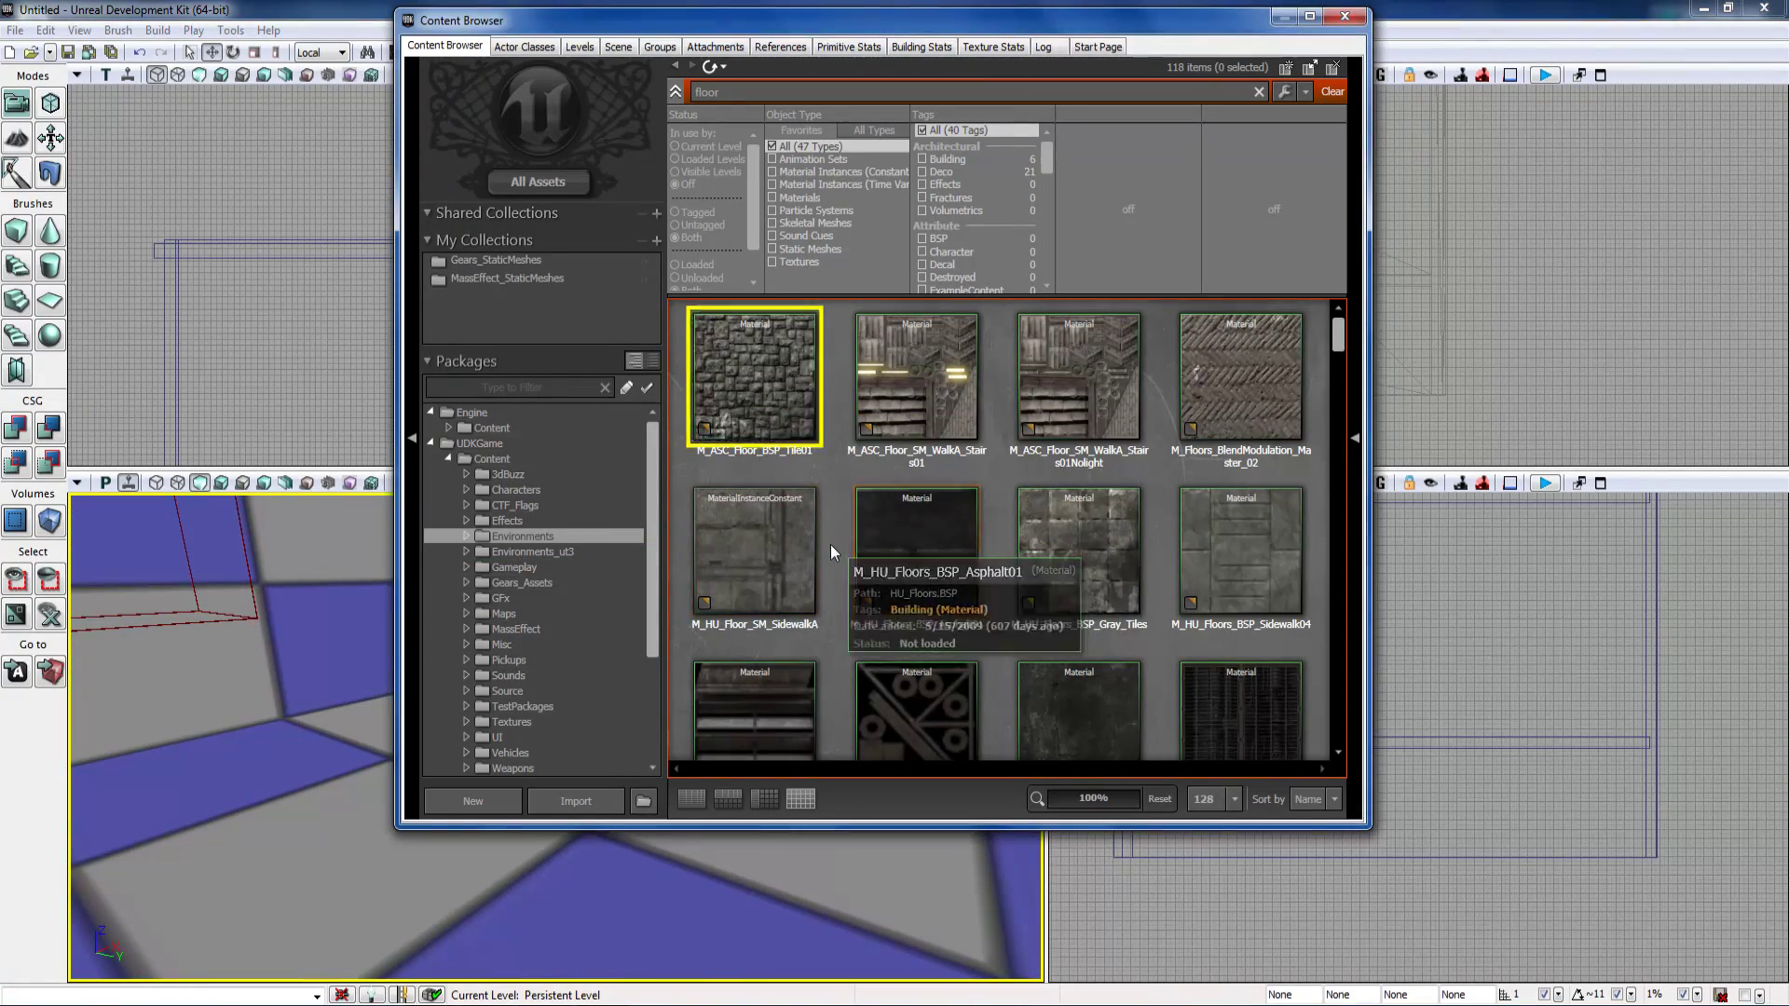
click(831, 544)
scroll(830, 544, down, 3)
scroll(830, 544, down, 5)
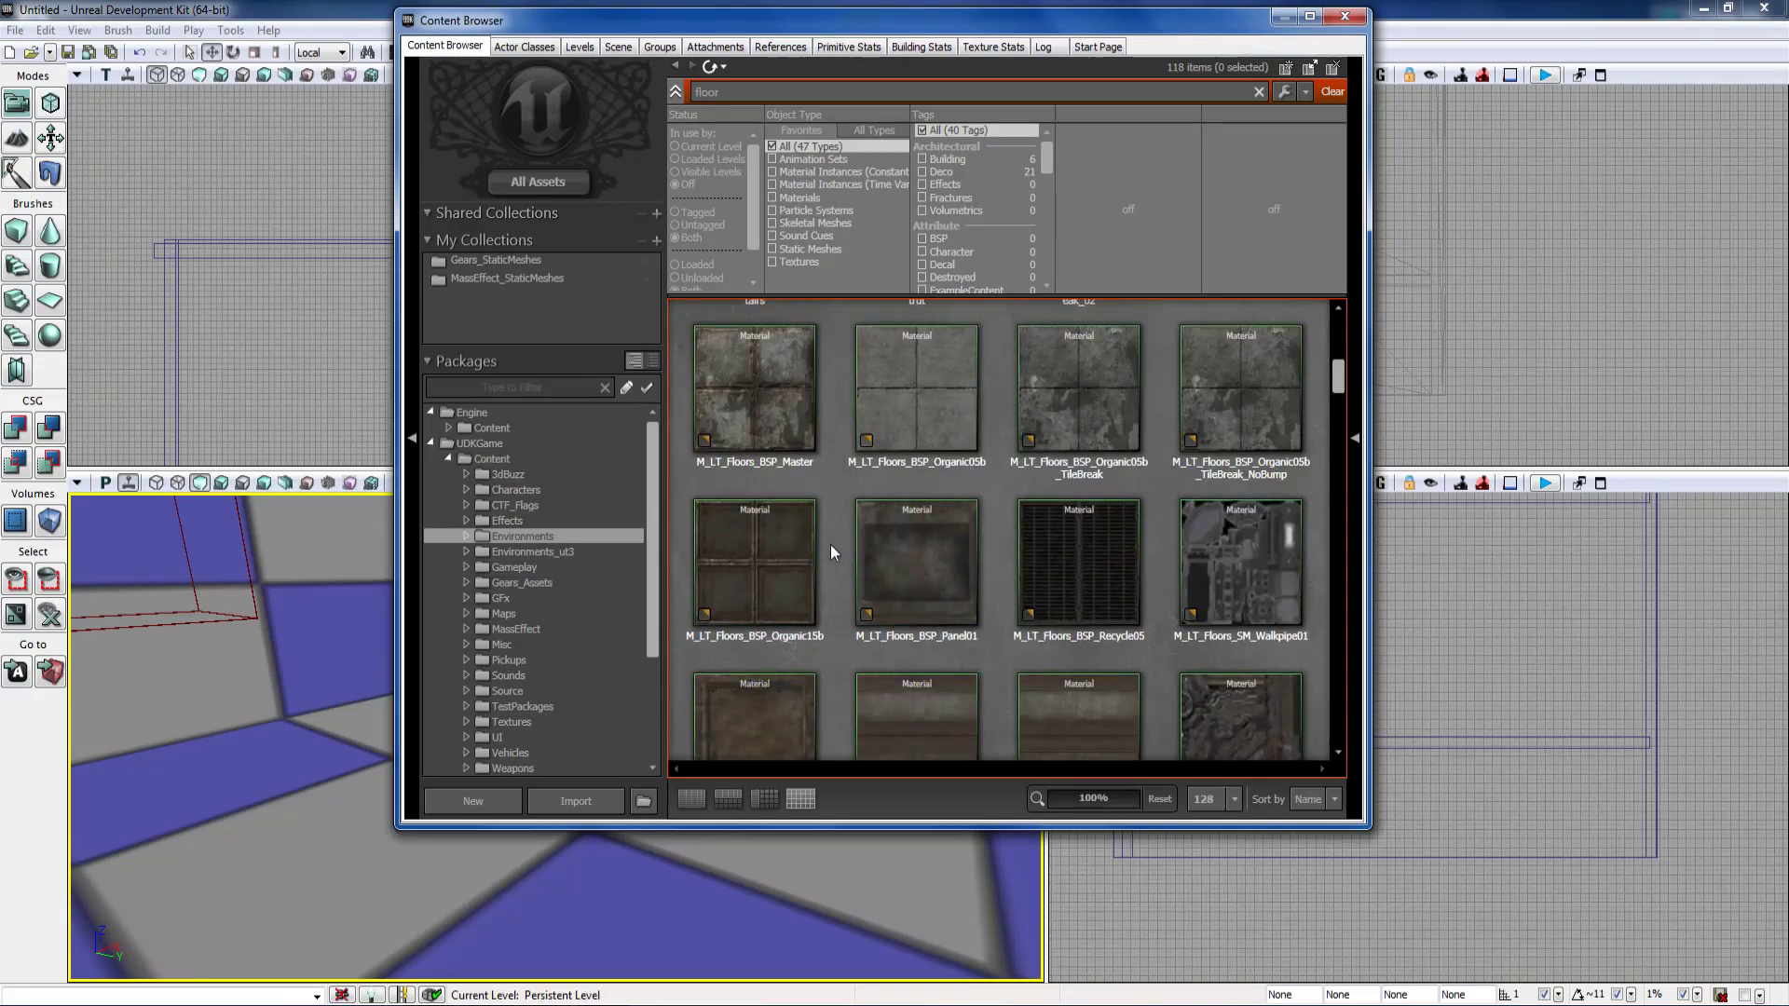
scroll(994, 577, down, 3)
scroll(996, 576, up, 5)
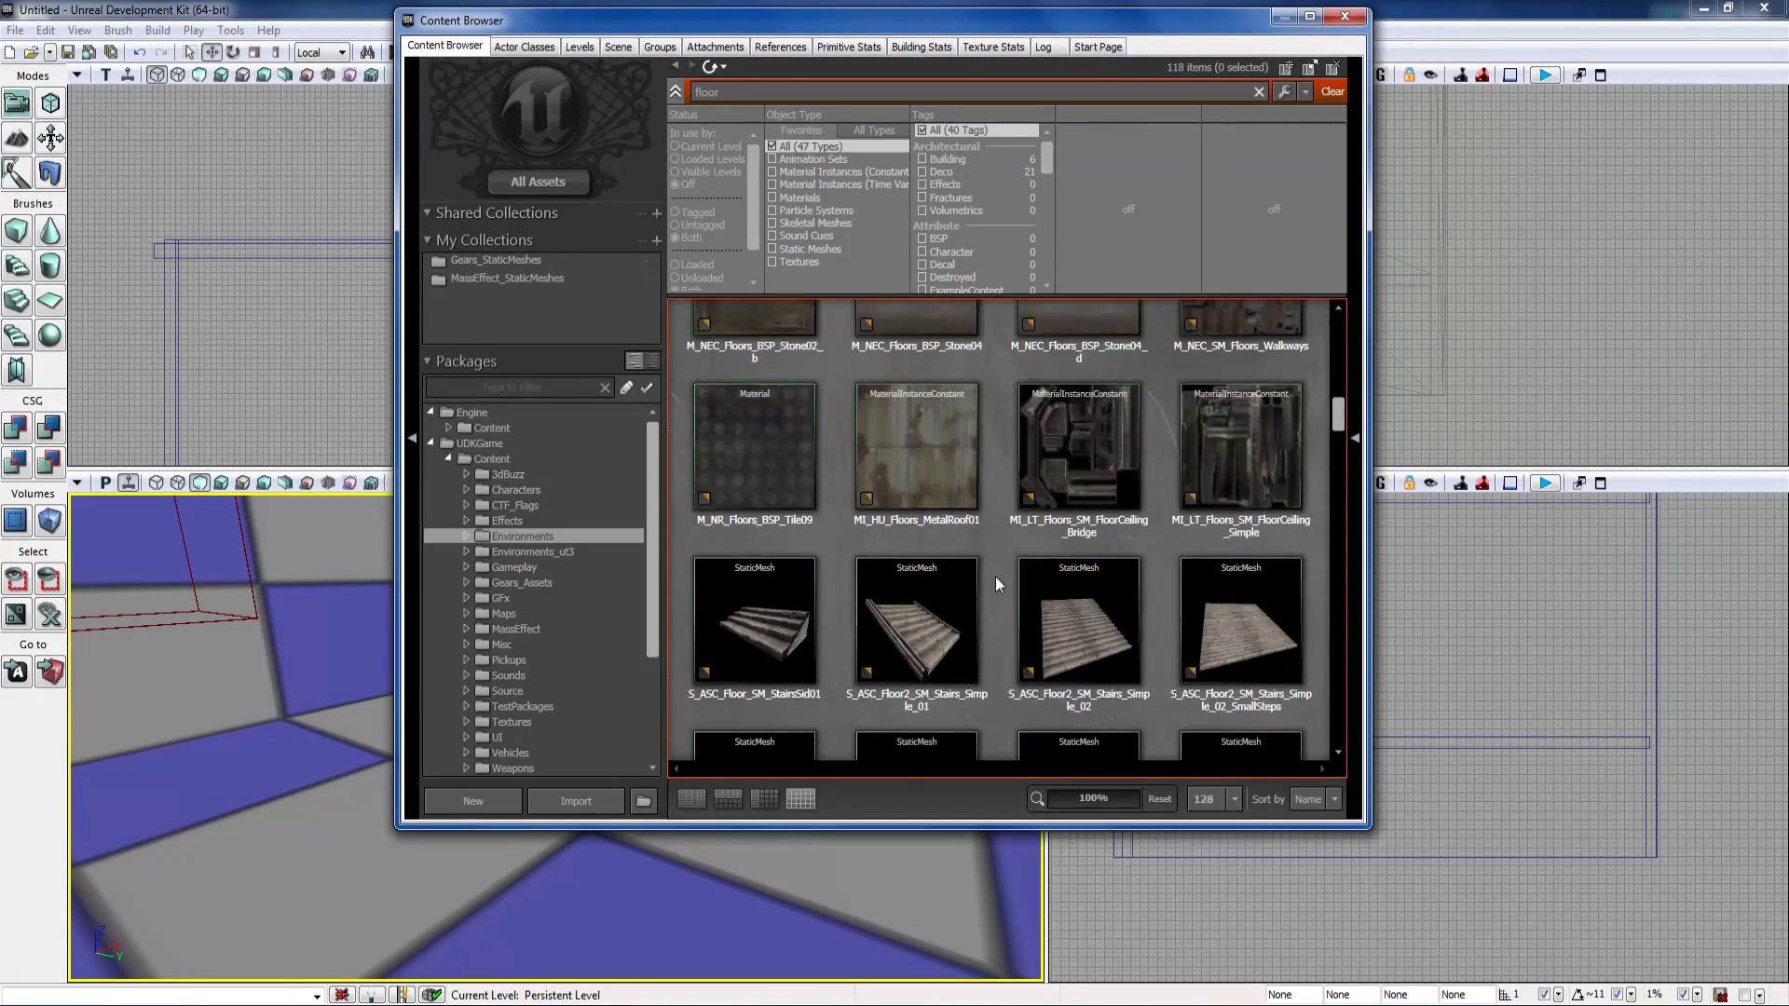
drag(1338, 400, 1342, 516)
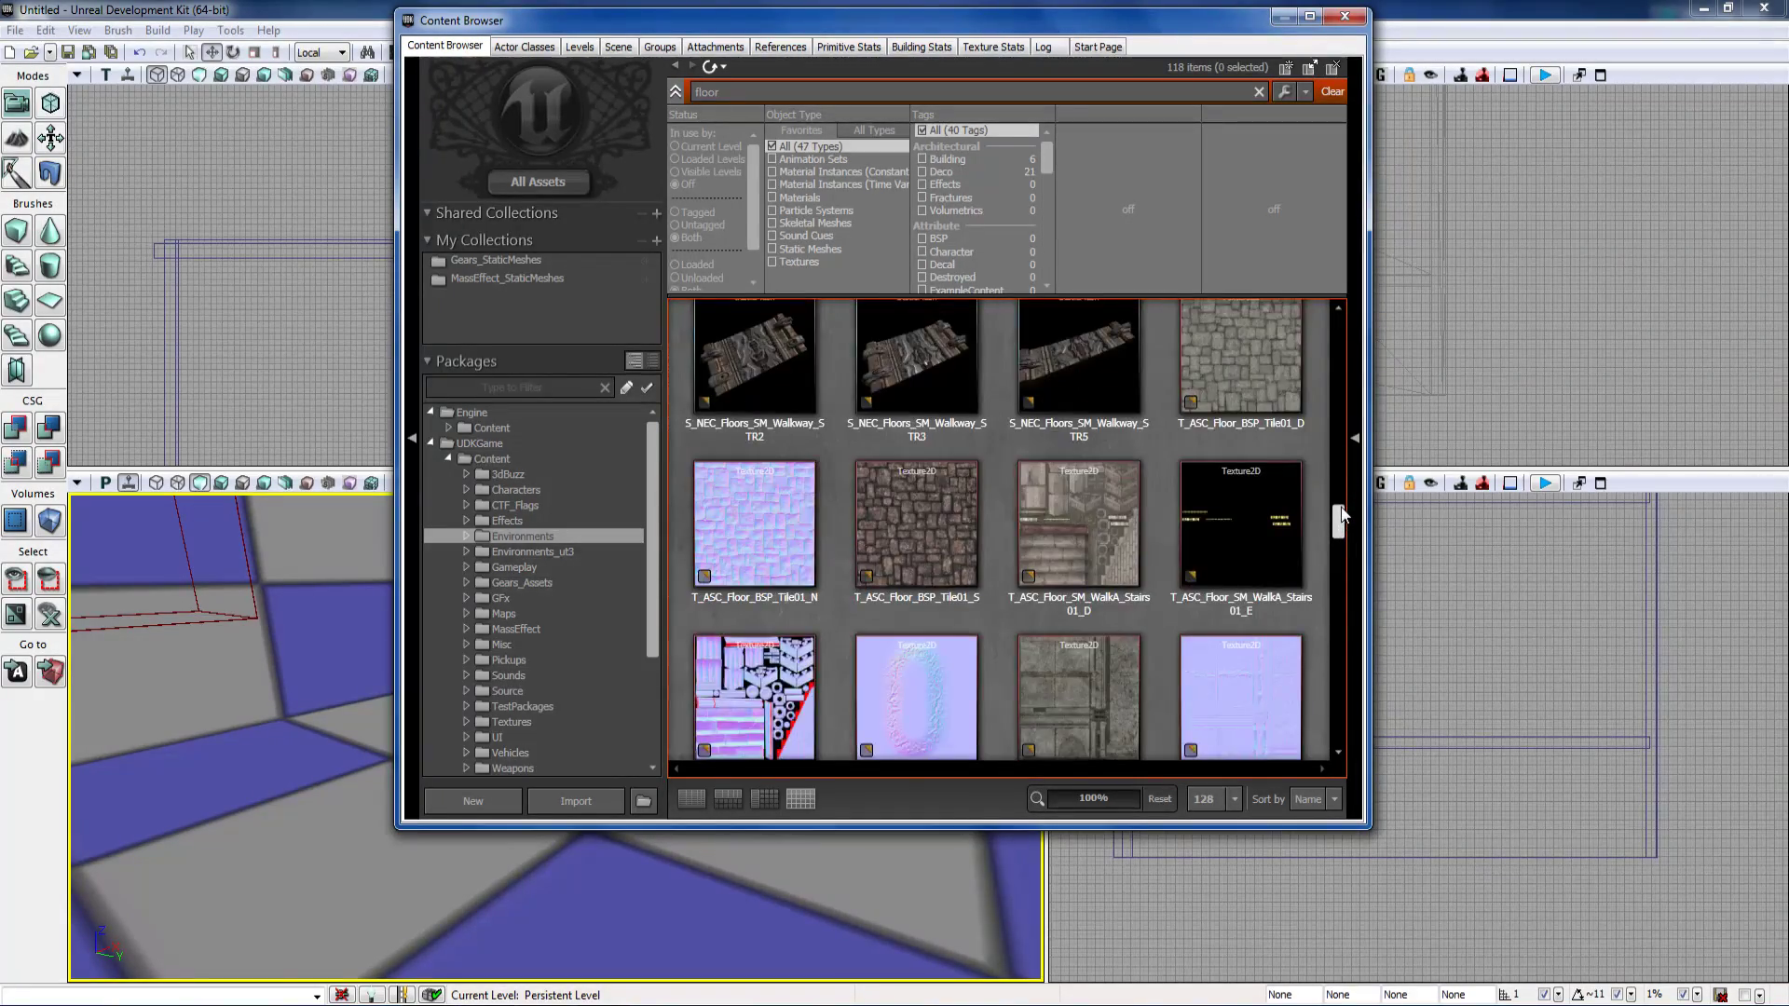
click(1074, 541)
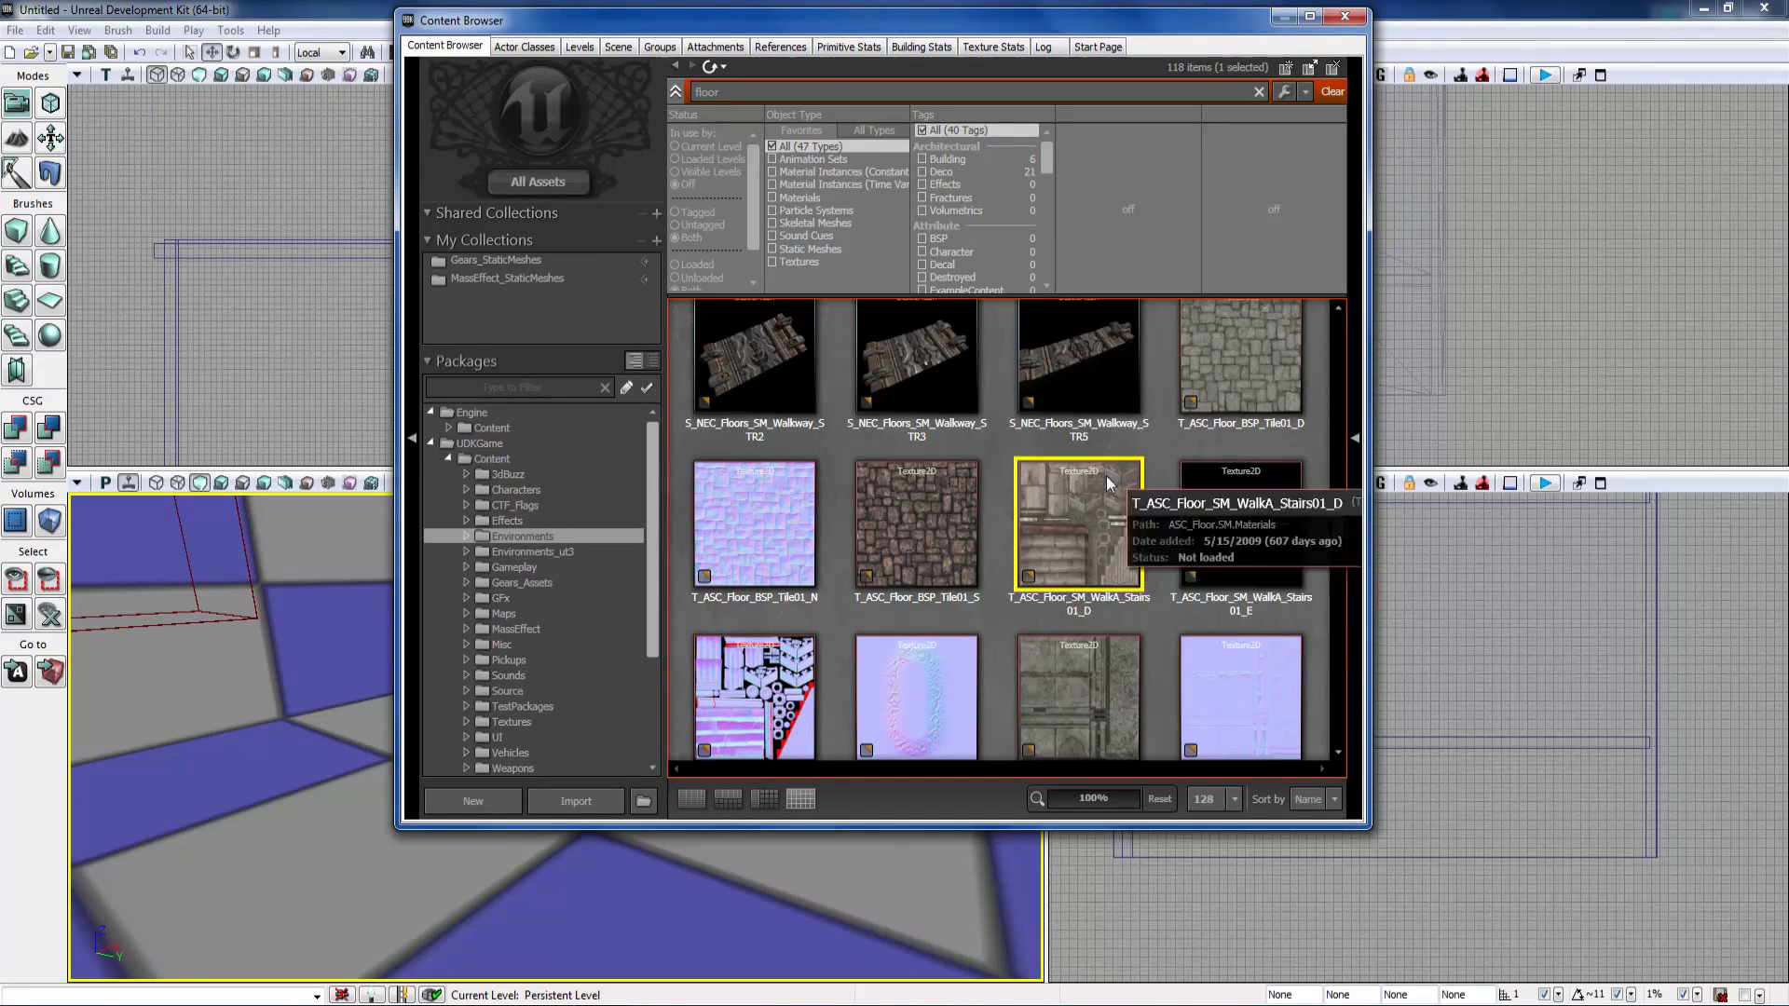
scroll(1133, 545, up, 15)
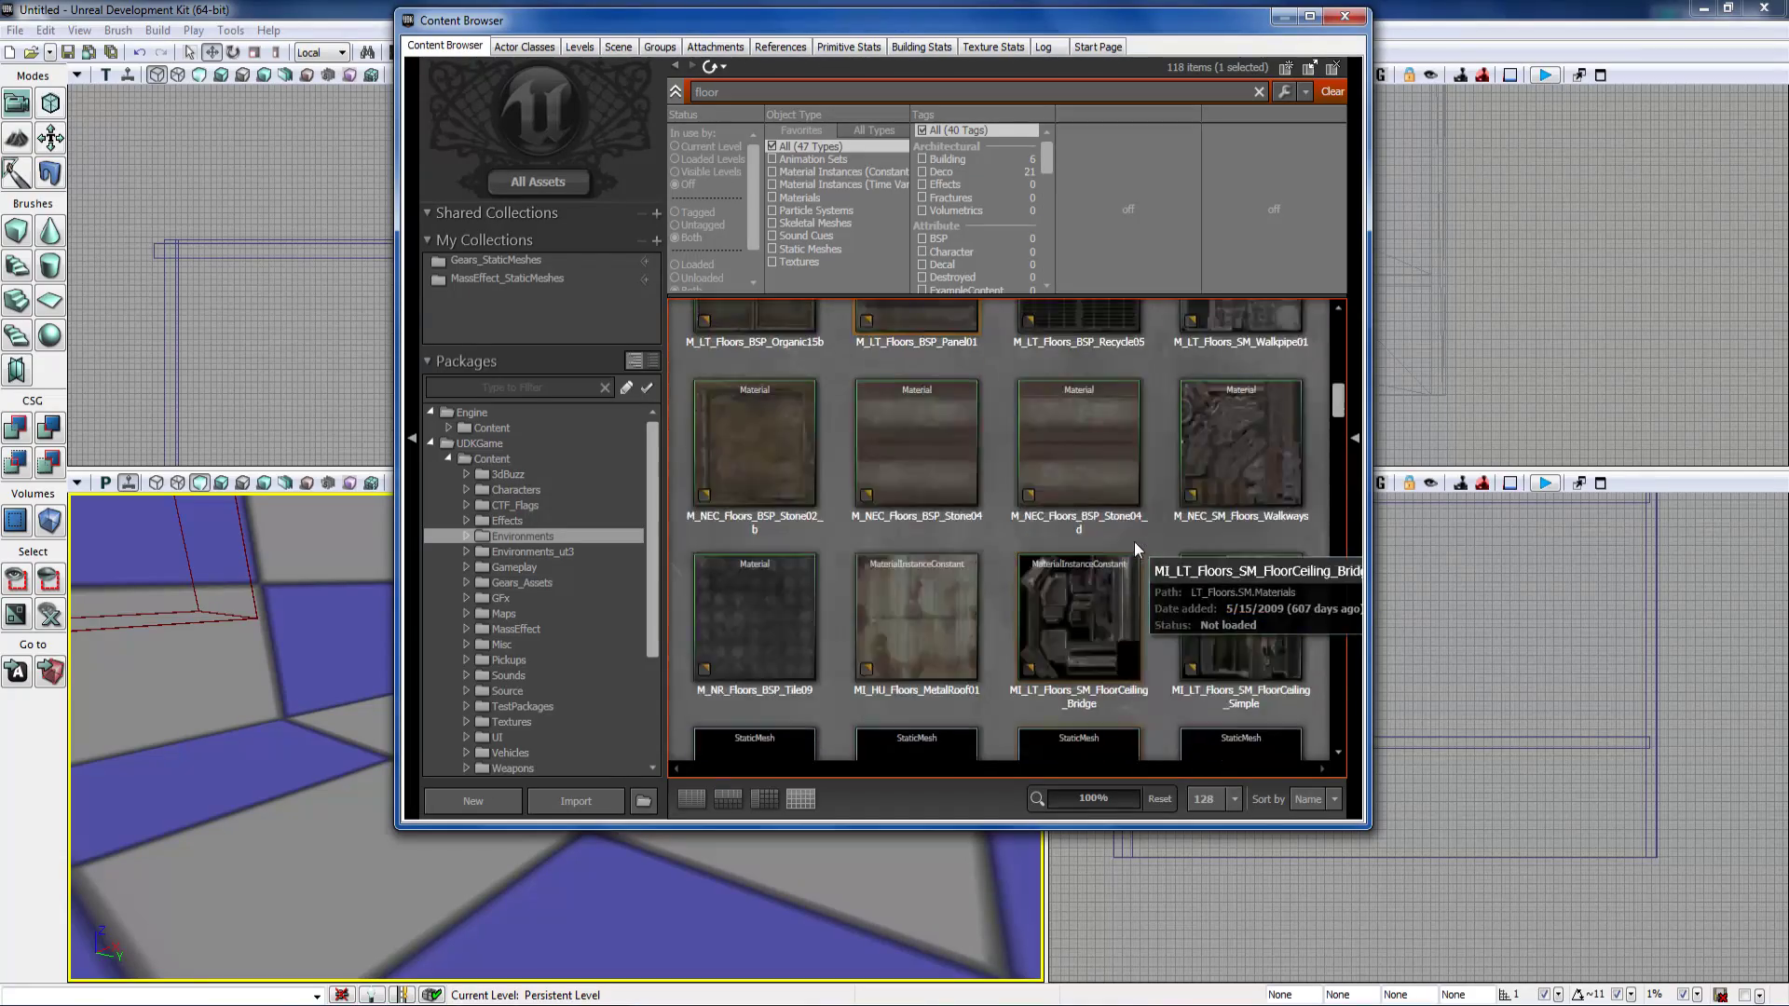
scroll(1133, 541, up, 5)
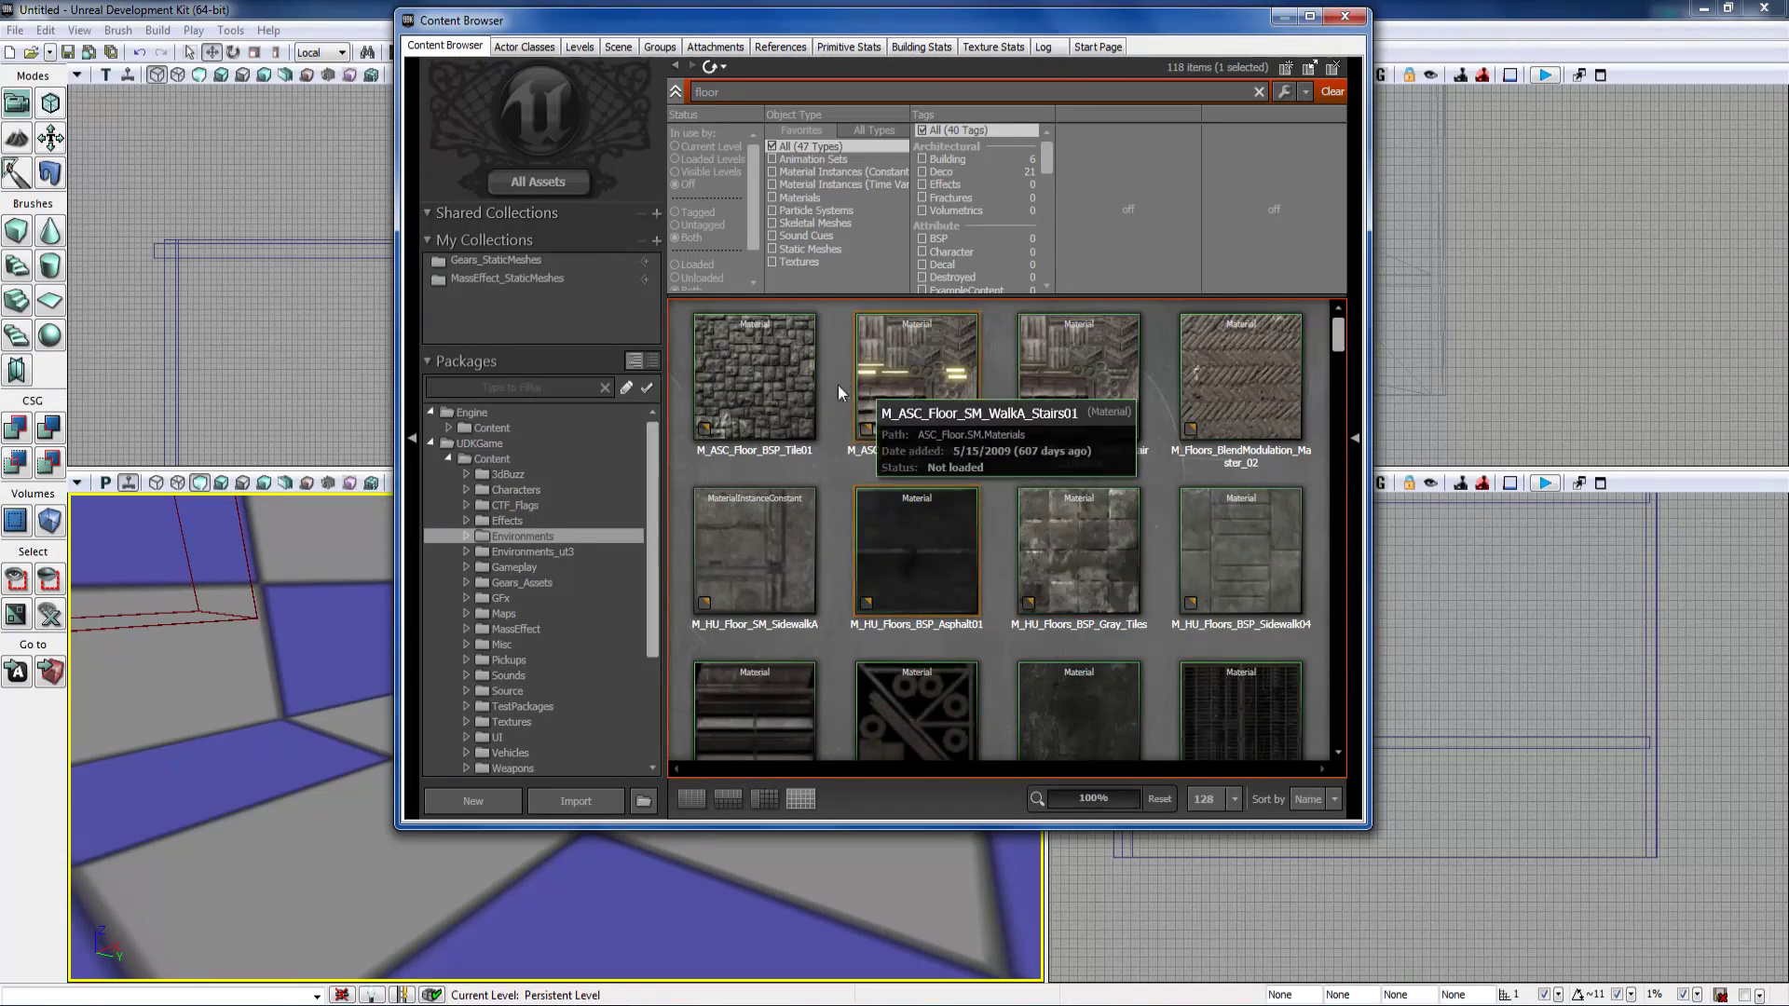
Step: Move the Content Browser aside and apply the M_ASC_Floor_BSP_Tile01 material to the room's floor
click(759, 395)
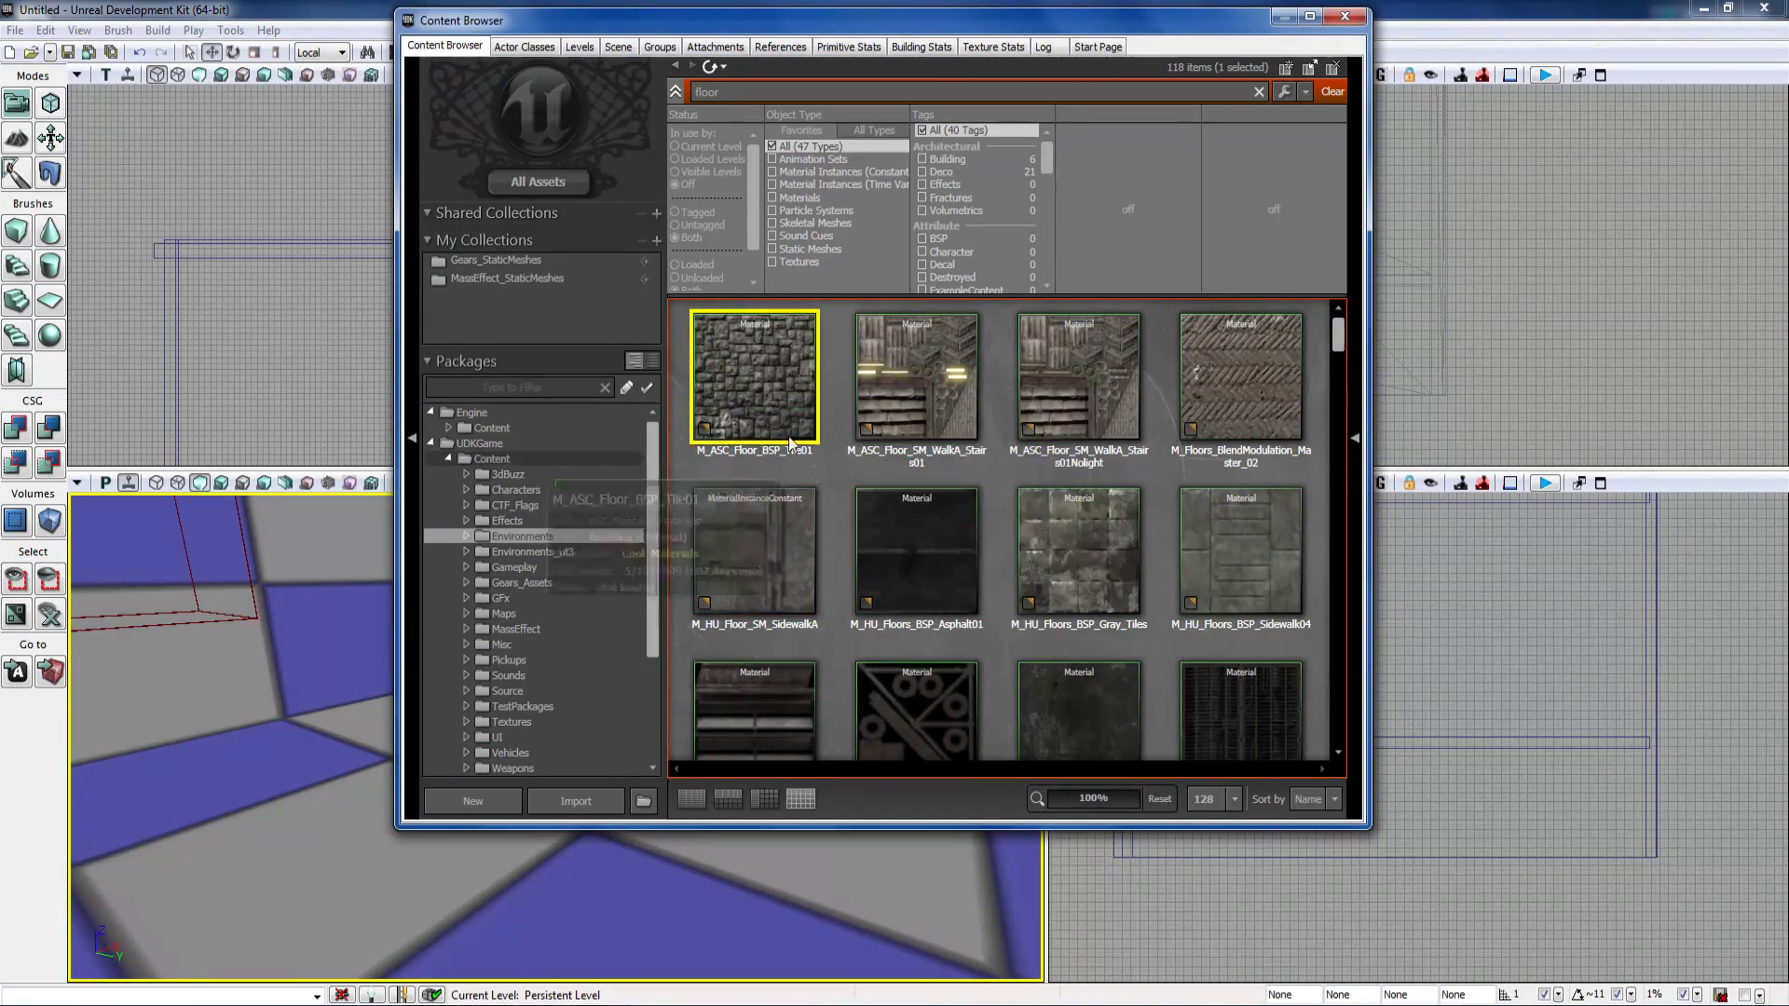
drag(838, 21, 1099, 26)
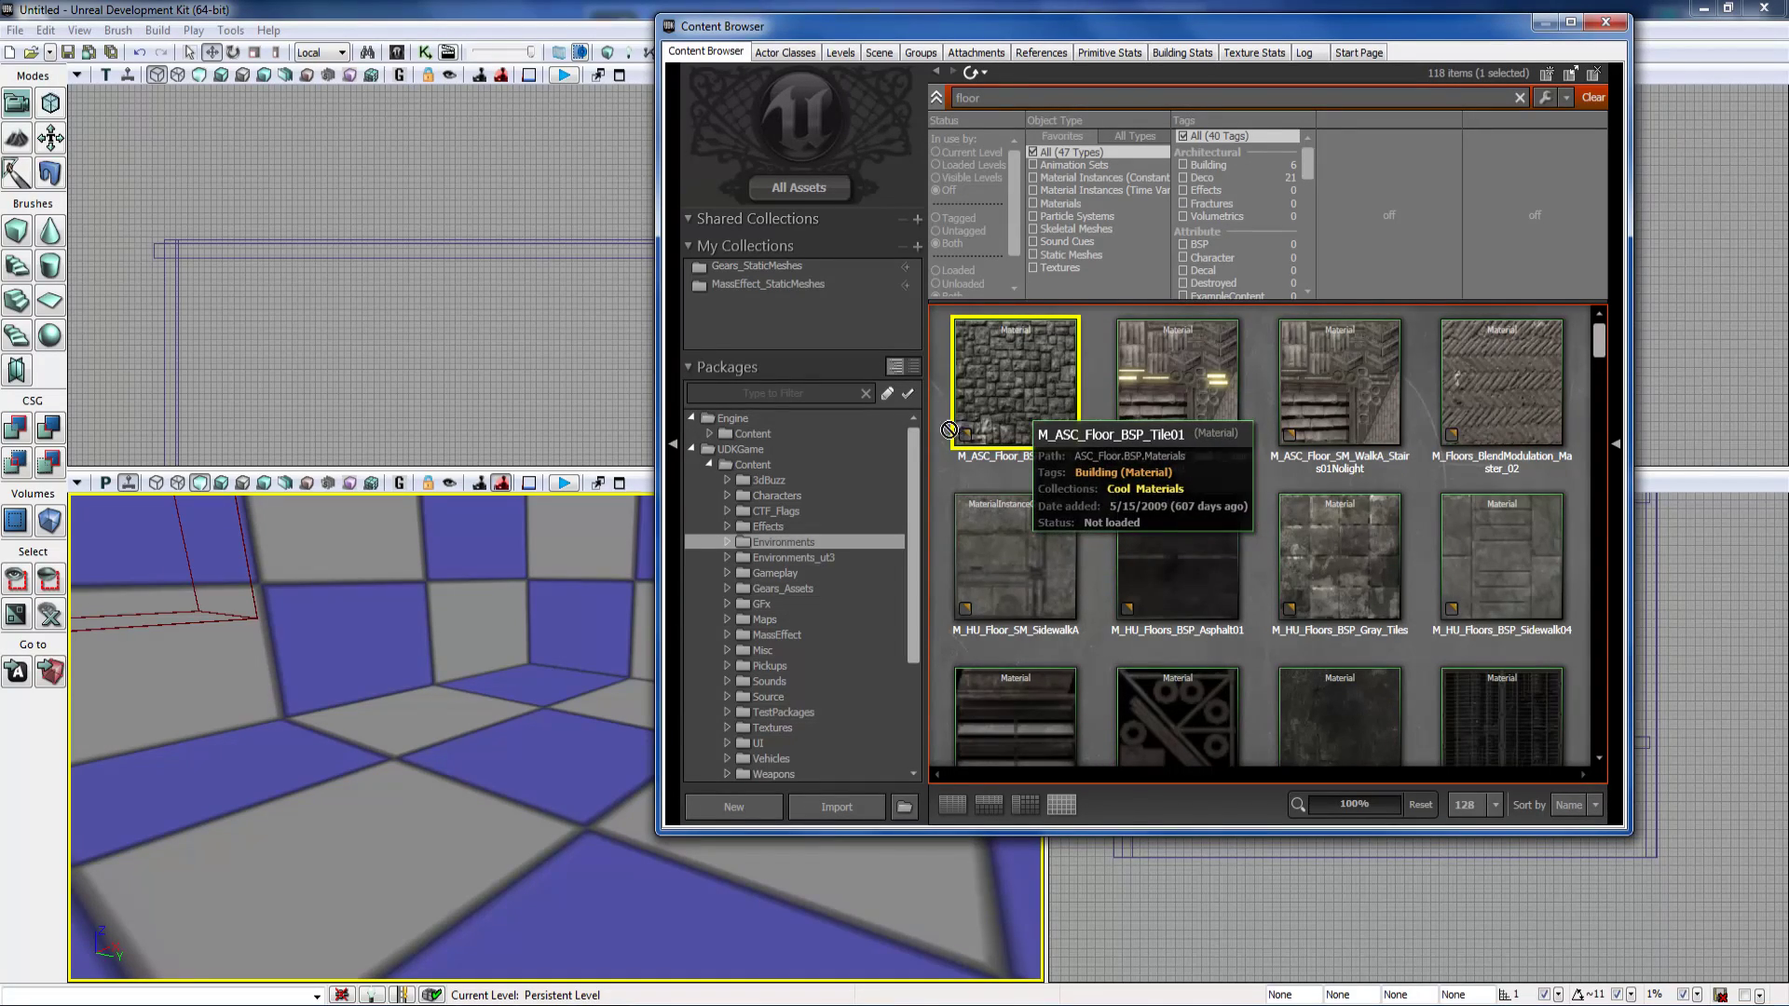
drag(1025, 375, 524, 808)
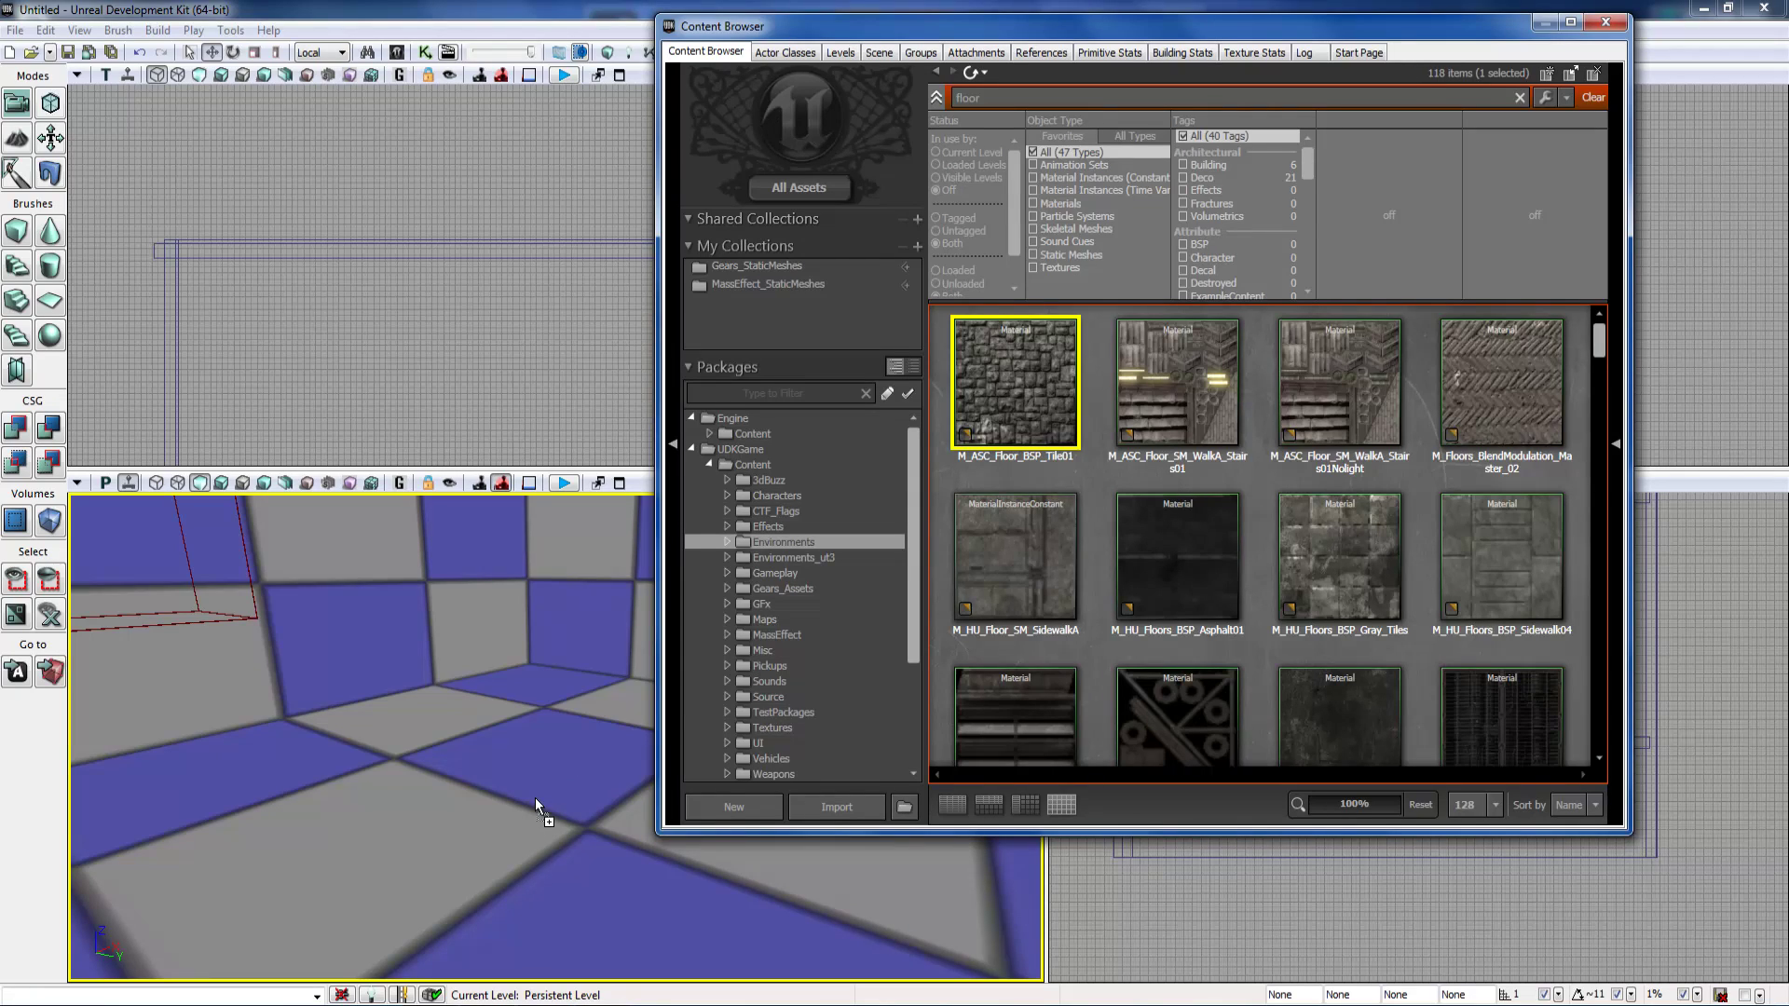
drag(494, 678, 502, 690)
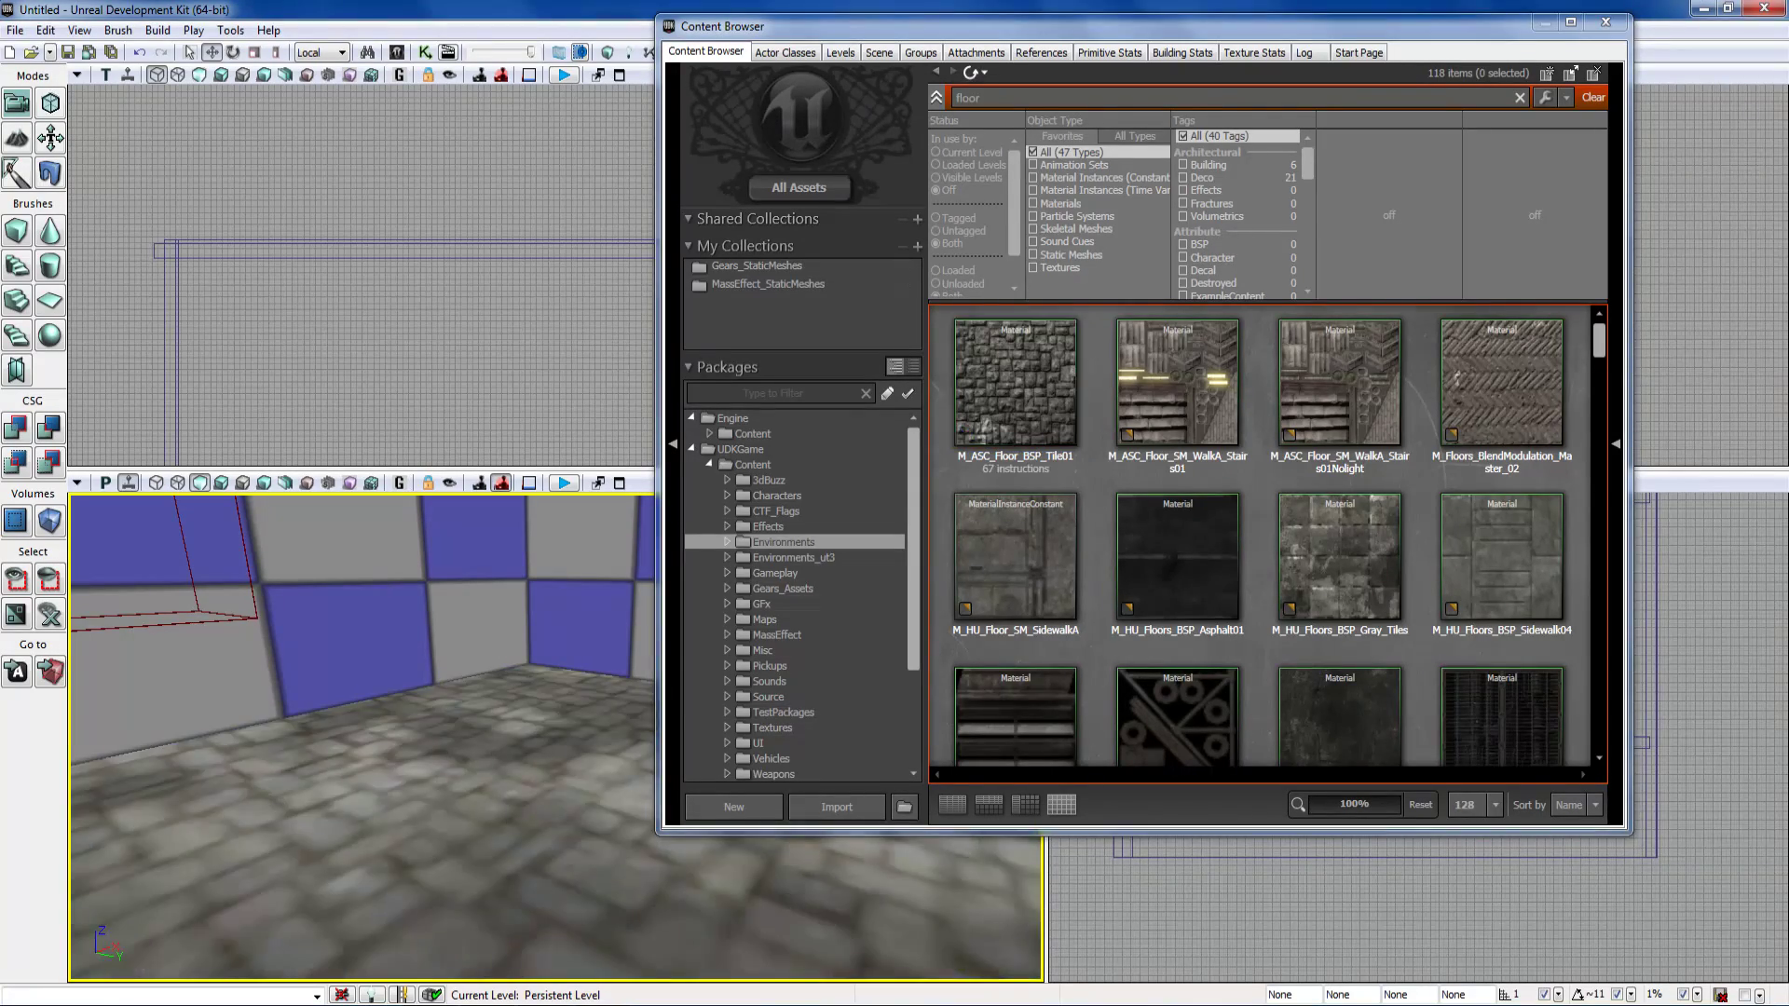
right_drag(501, 689, 575, 592)
right_drag(523, 759, 506, 797)
click(525, 758)
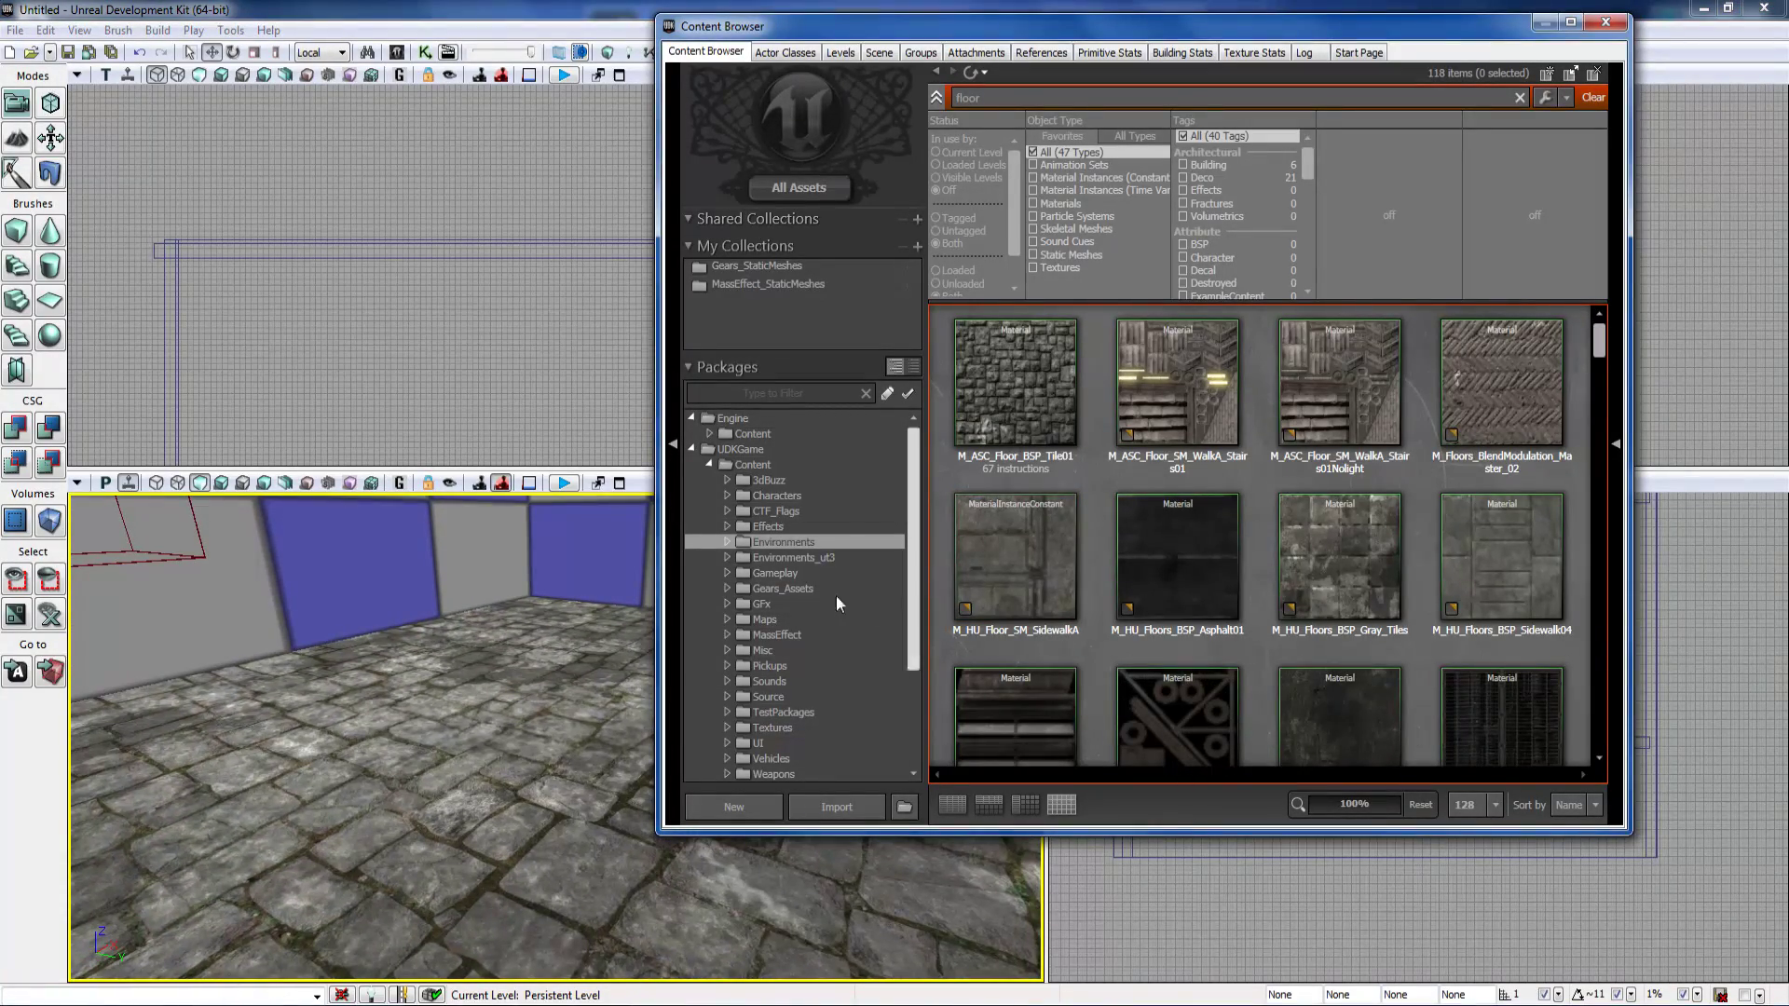
Step: Search the Environments folder for "wall" and select the M_NEC_Walls_BSP_Brick1 material
text(wall)
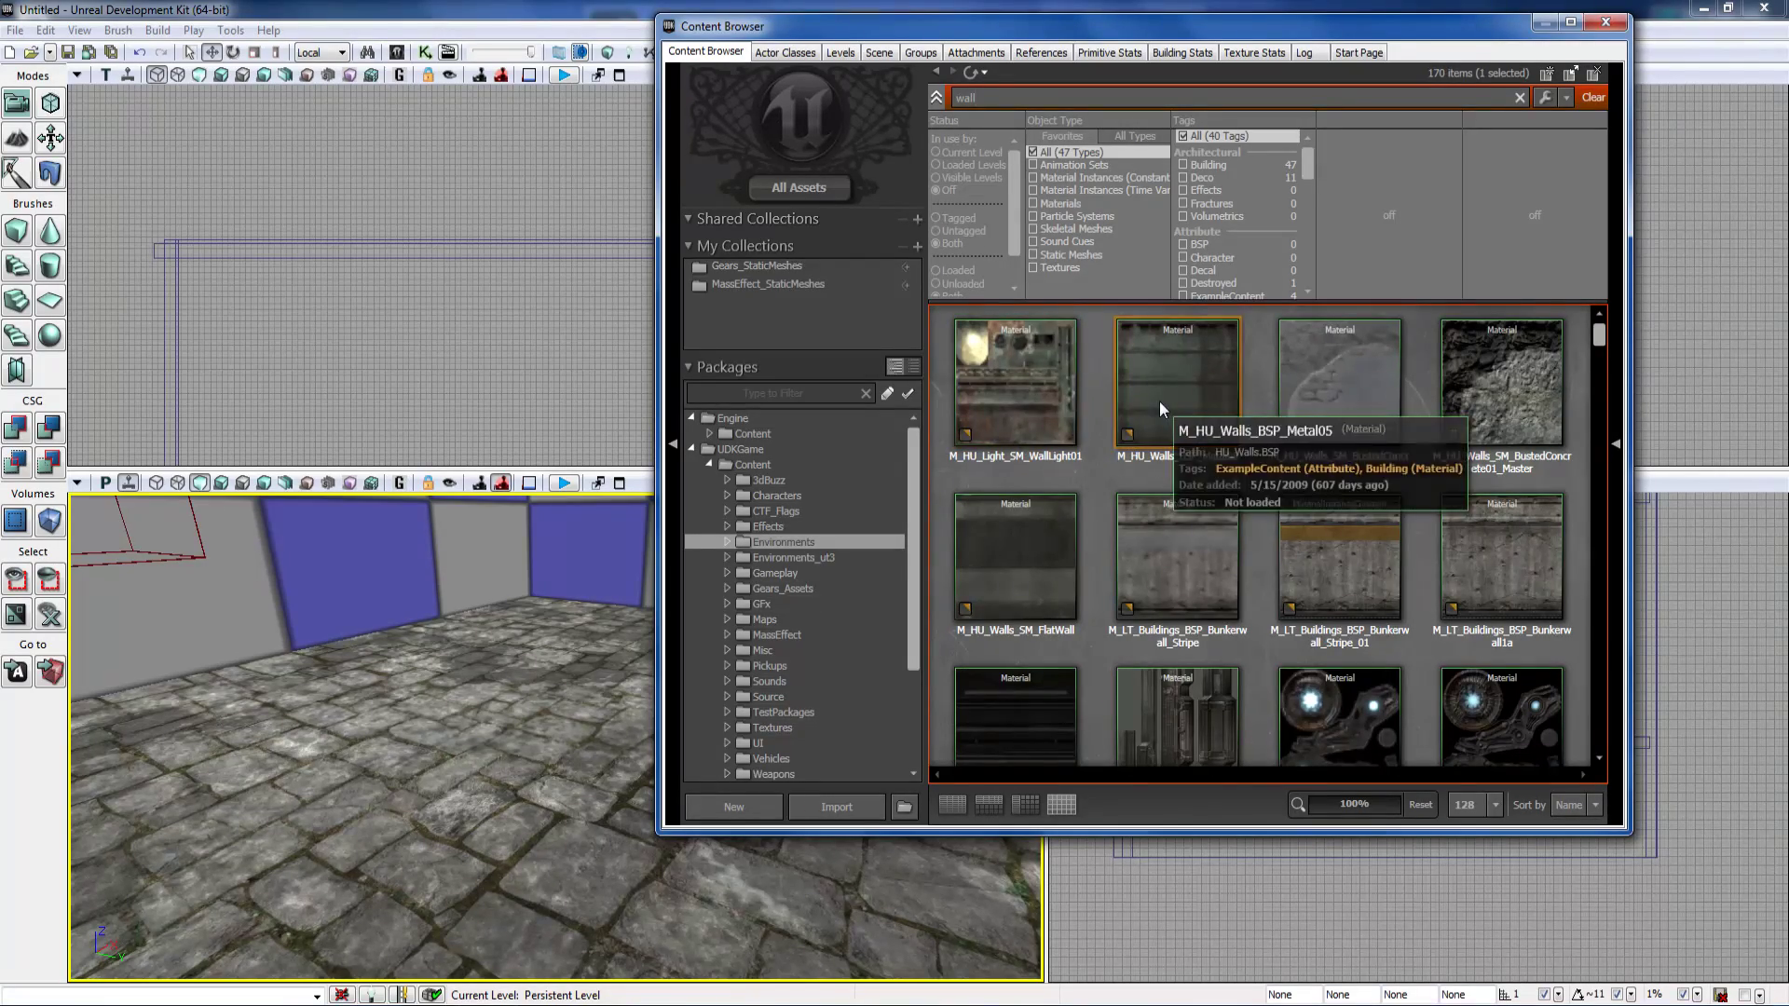
click(1159, 401)
click(1040, 567)
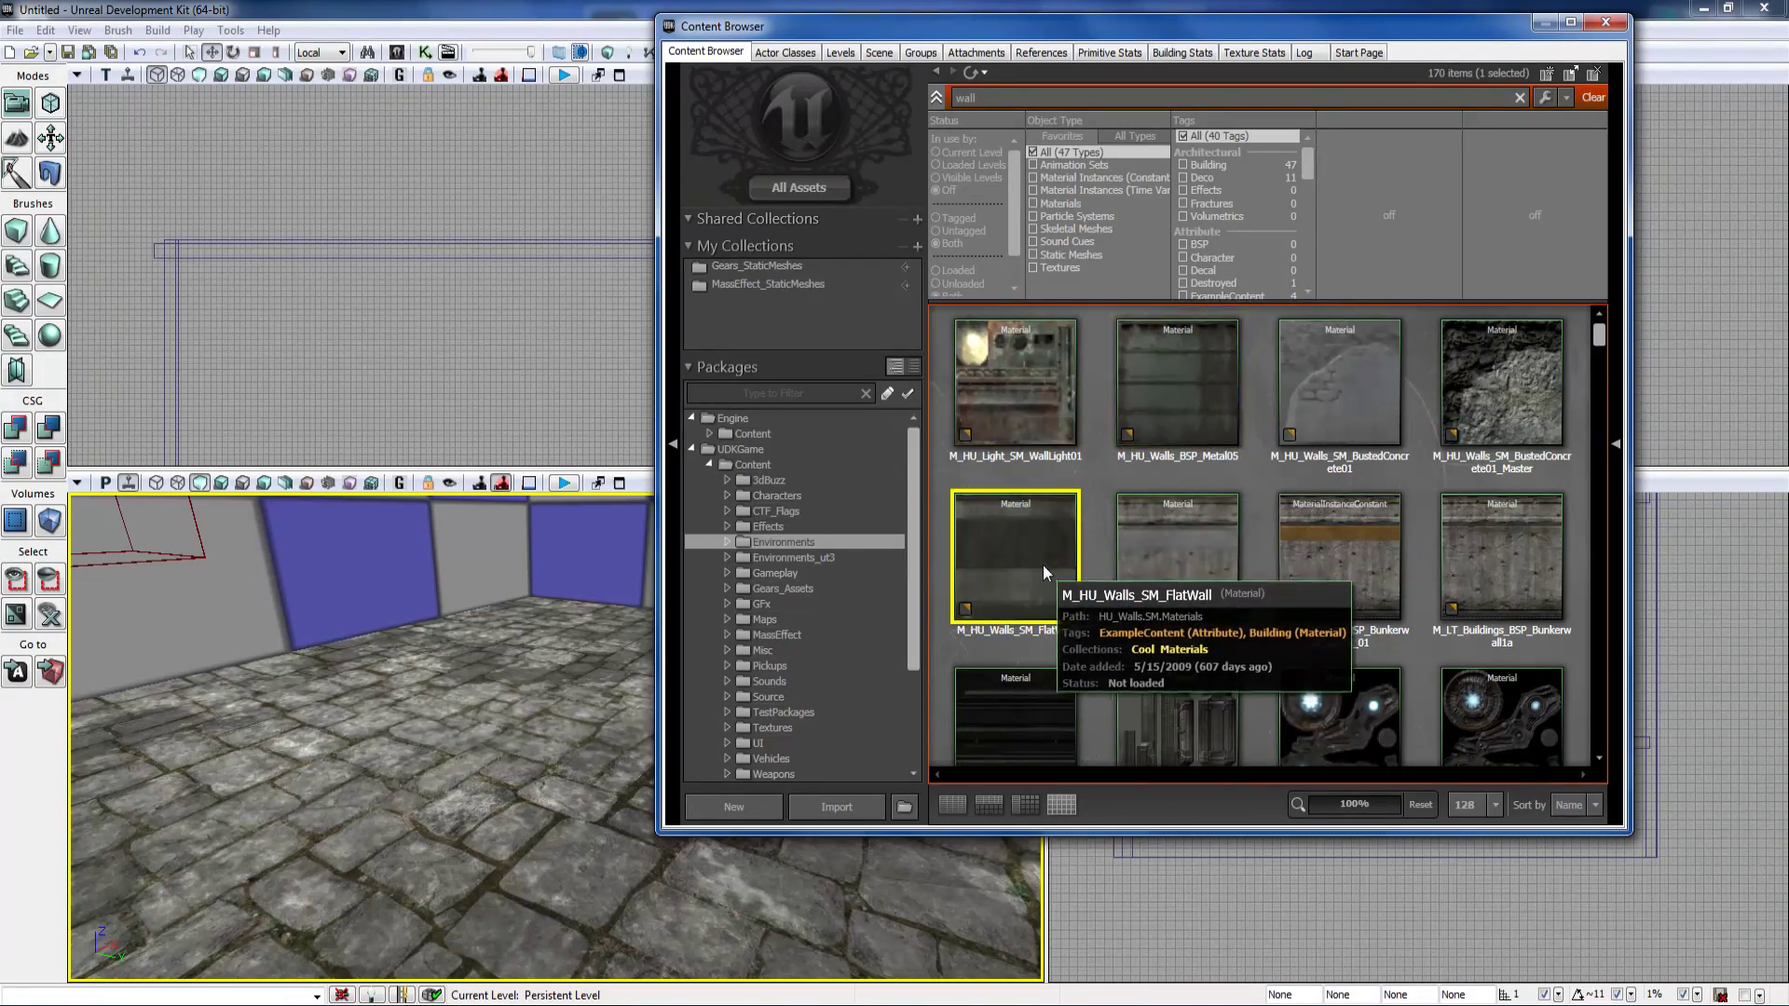
click(1312, 444)
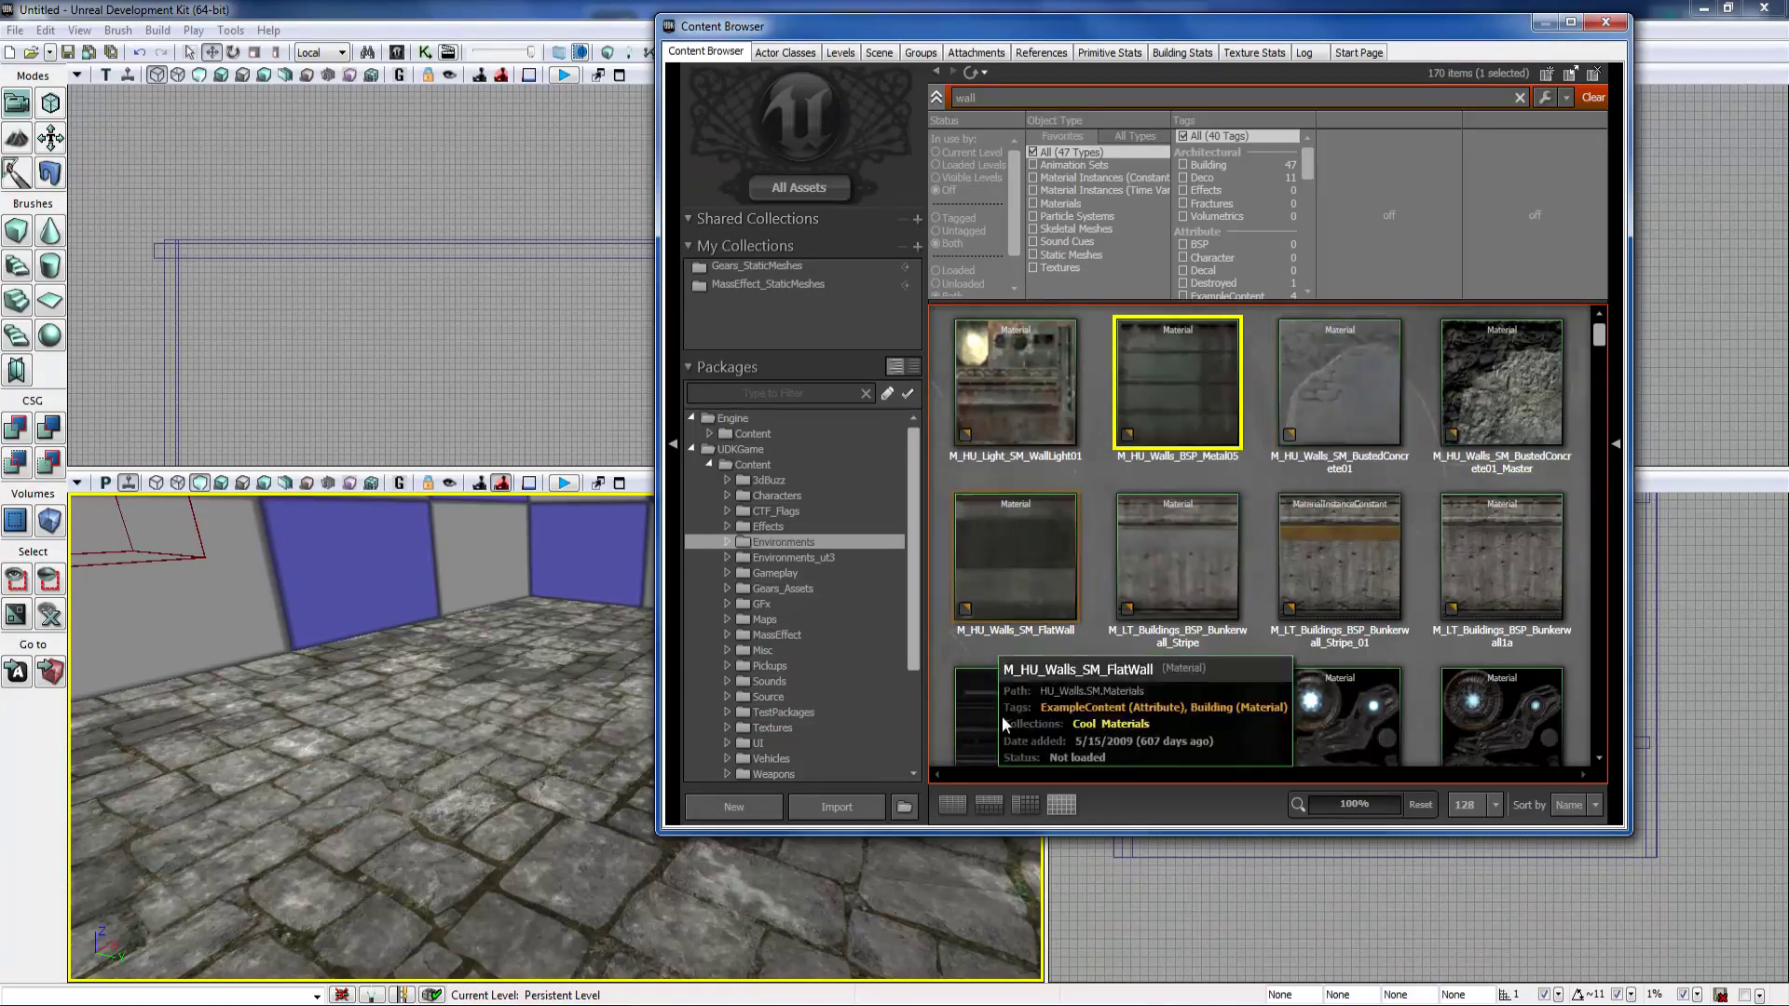
scroll(1272, 594, down, 3)
scroll(1272, 595, down, 1)
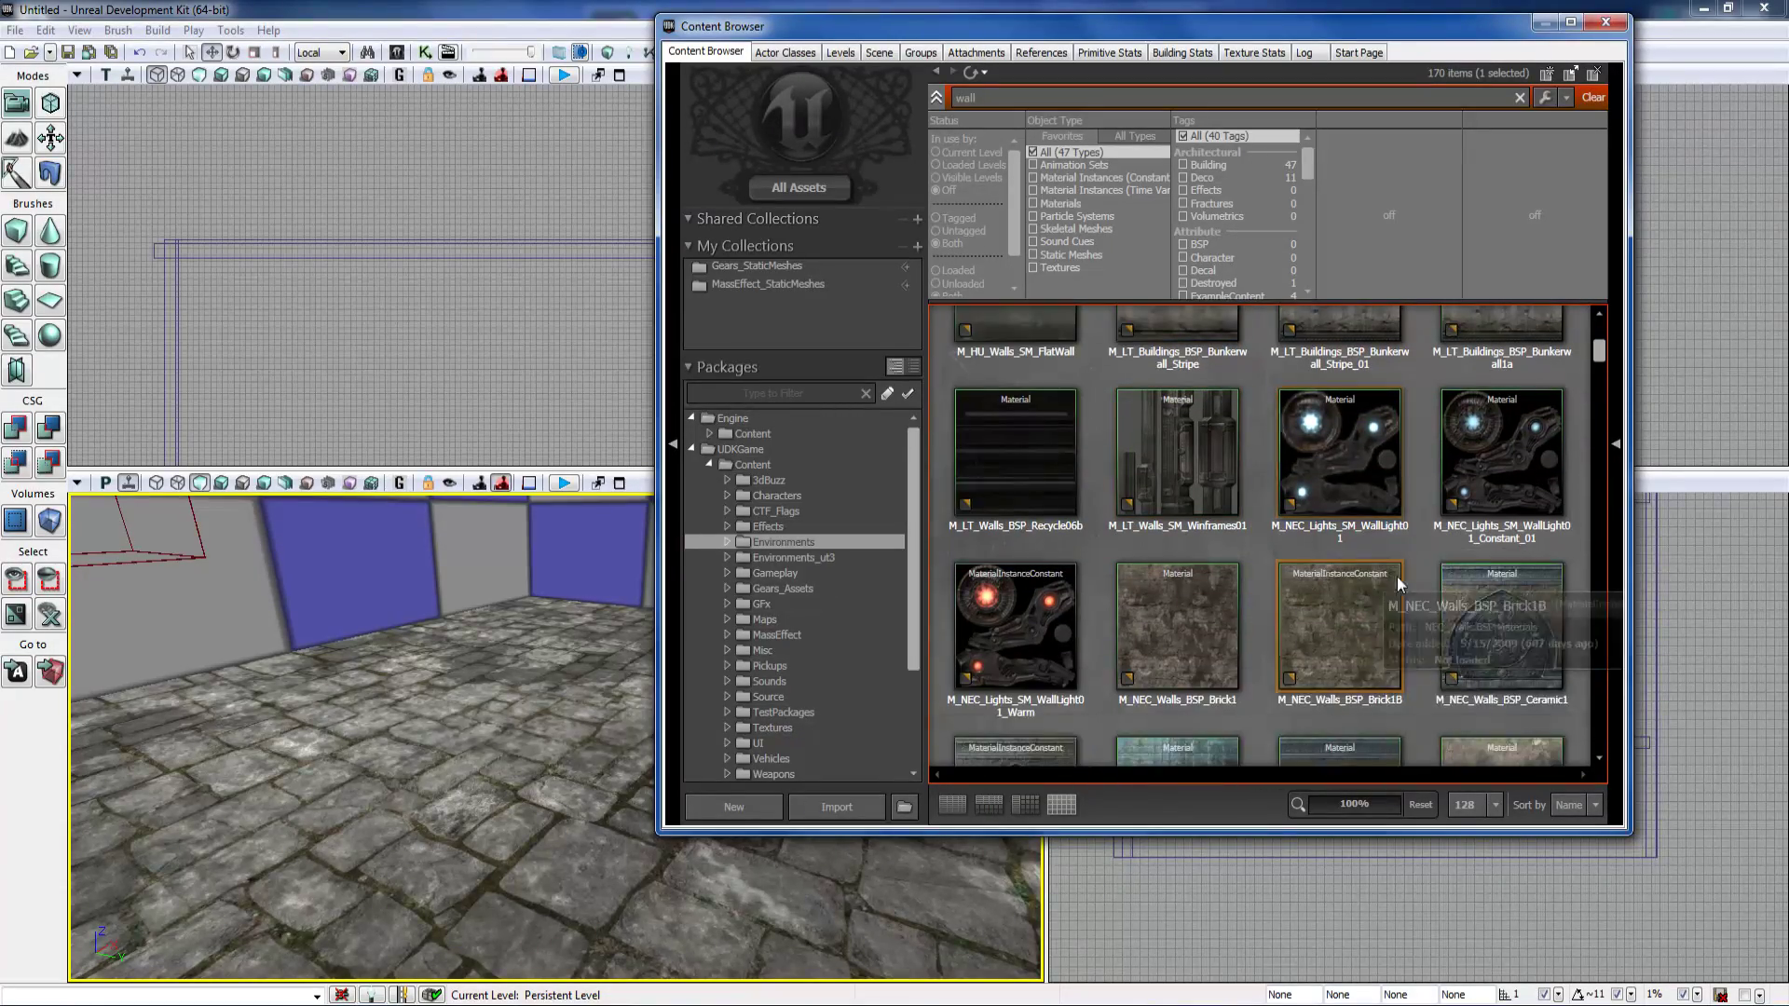
click(1196, 662)
Step: Apply the M_NEC_Walls_BSP_Brick1 material to the room's walls, one wall after another
right_drag(569, 615, 485, 555)
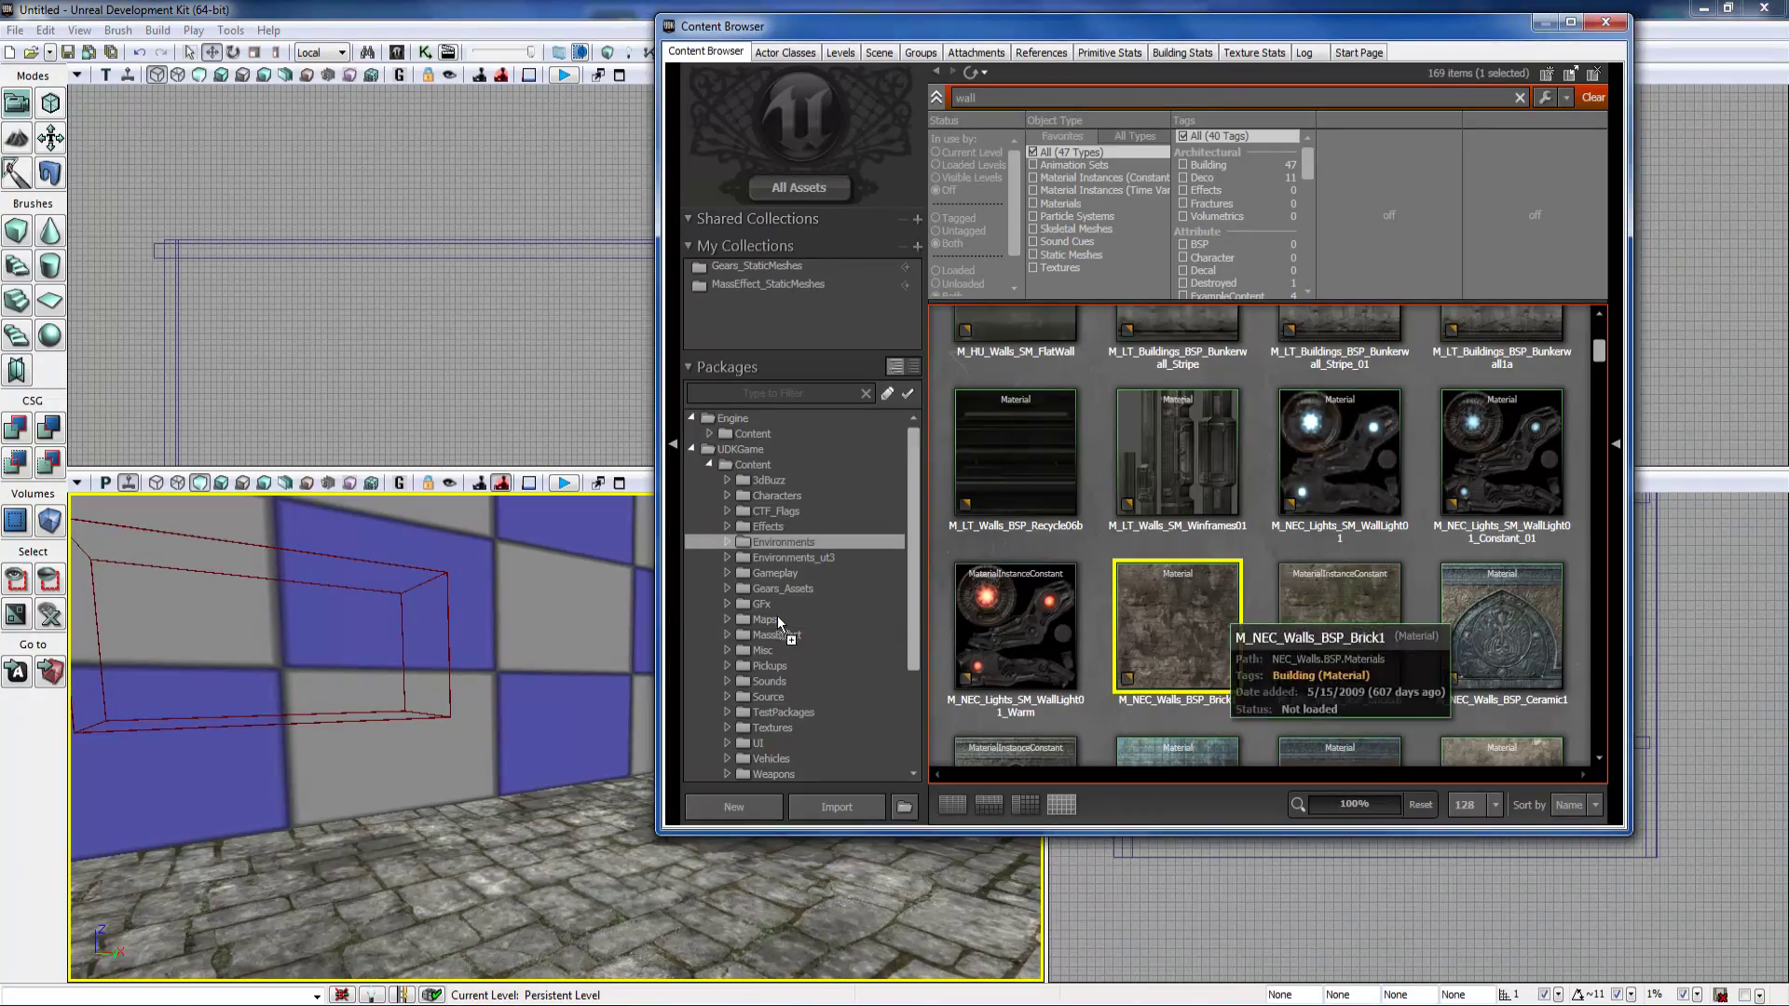
drag(1178, 627, 592, 641)
right_drag(592, 641, 746, 652)
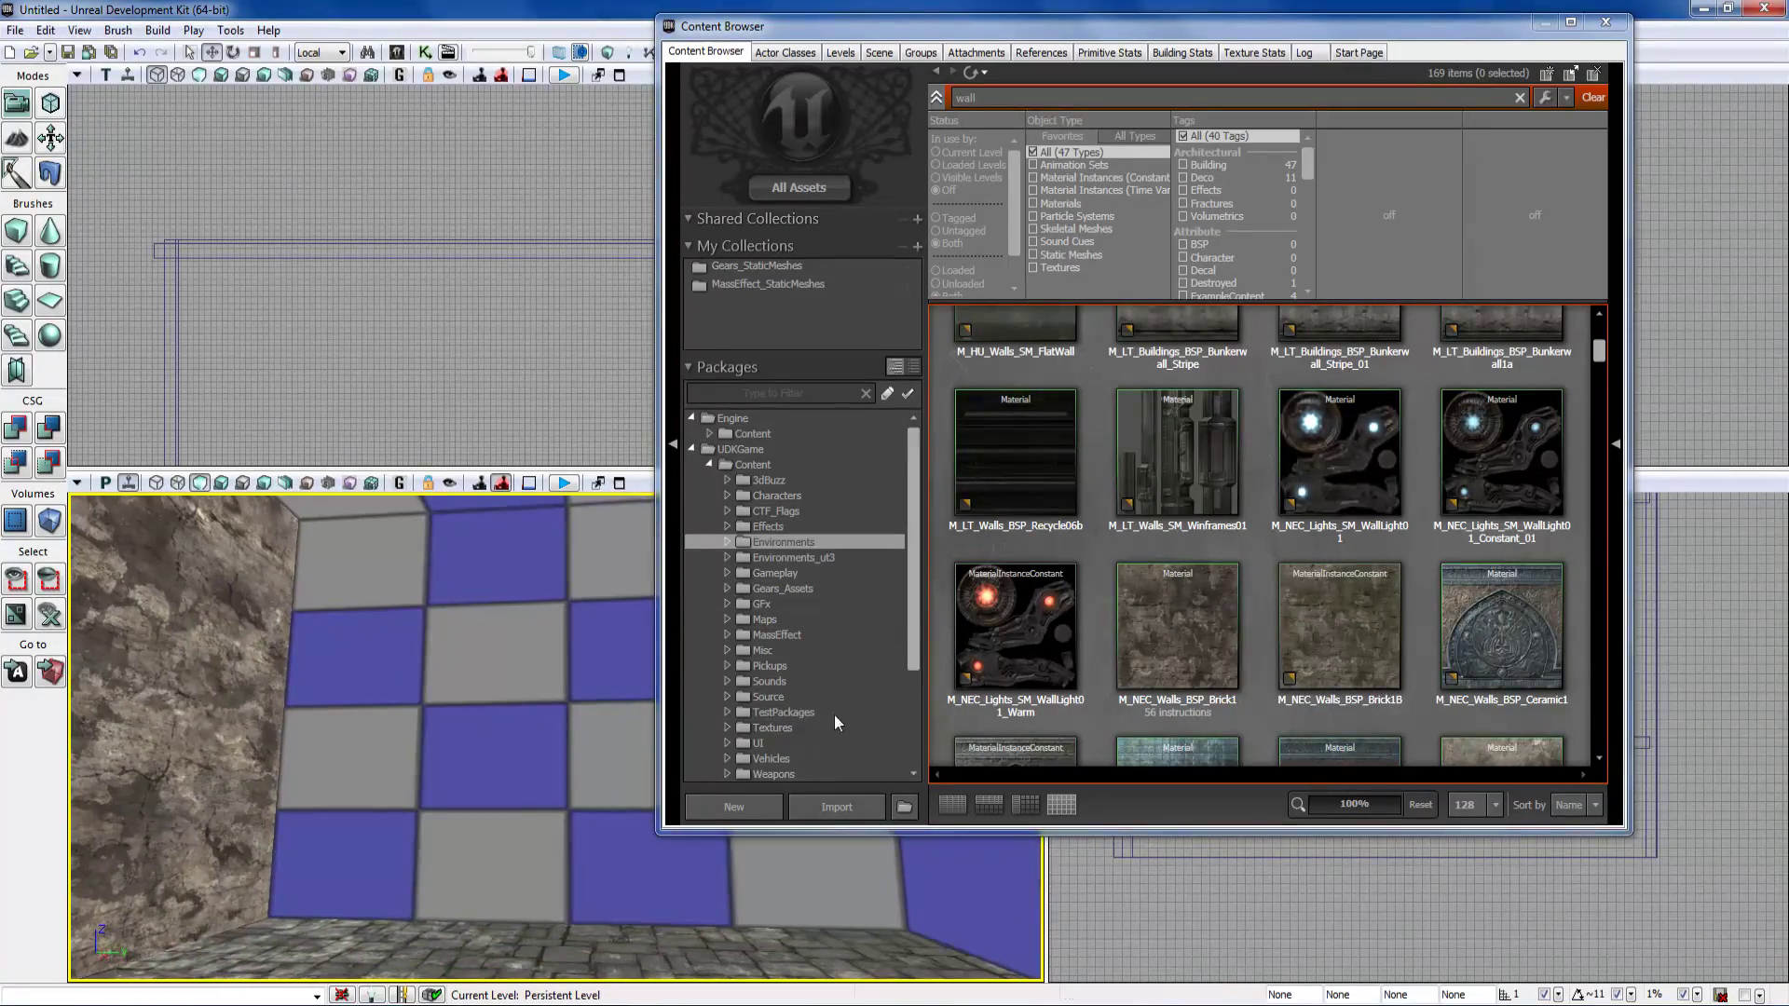
drag(1154, 658, 570, 678)
right_drag(570, 679, 797, 685)
drag(1173, 619, 559, 666)
right_drag(503, 666, 597, 690)
Step: Apply the M_NEC_Walls_BSP_Brick1 material to the remaining walls that still show the blue-grey checker pattern
click(475, 671)
right_click(406, 602)
click(496, 816)
click(298, 549)
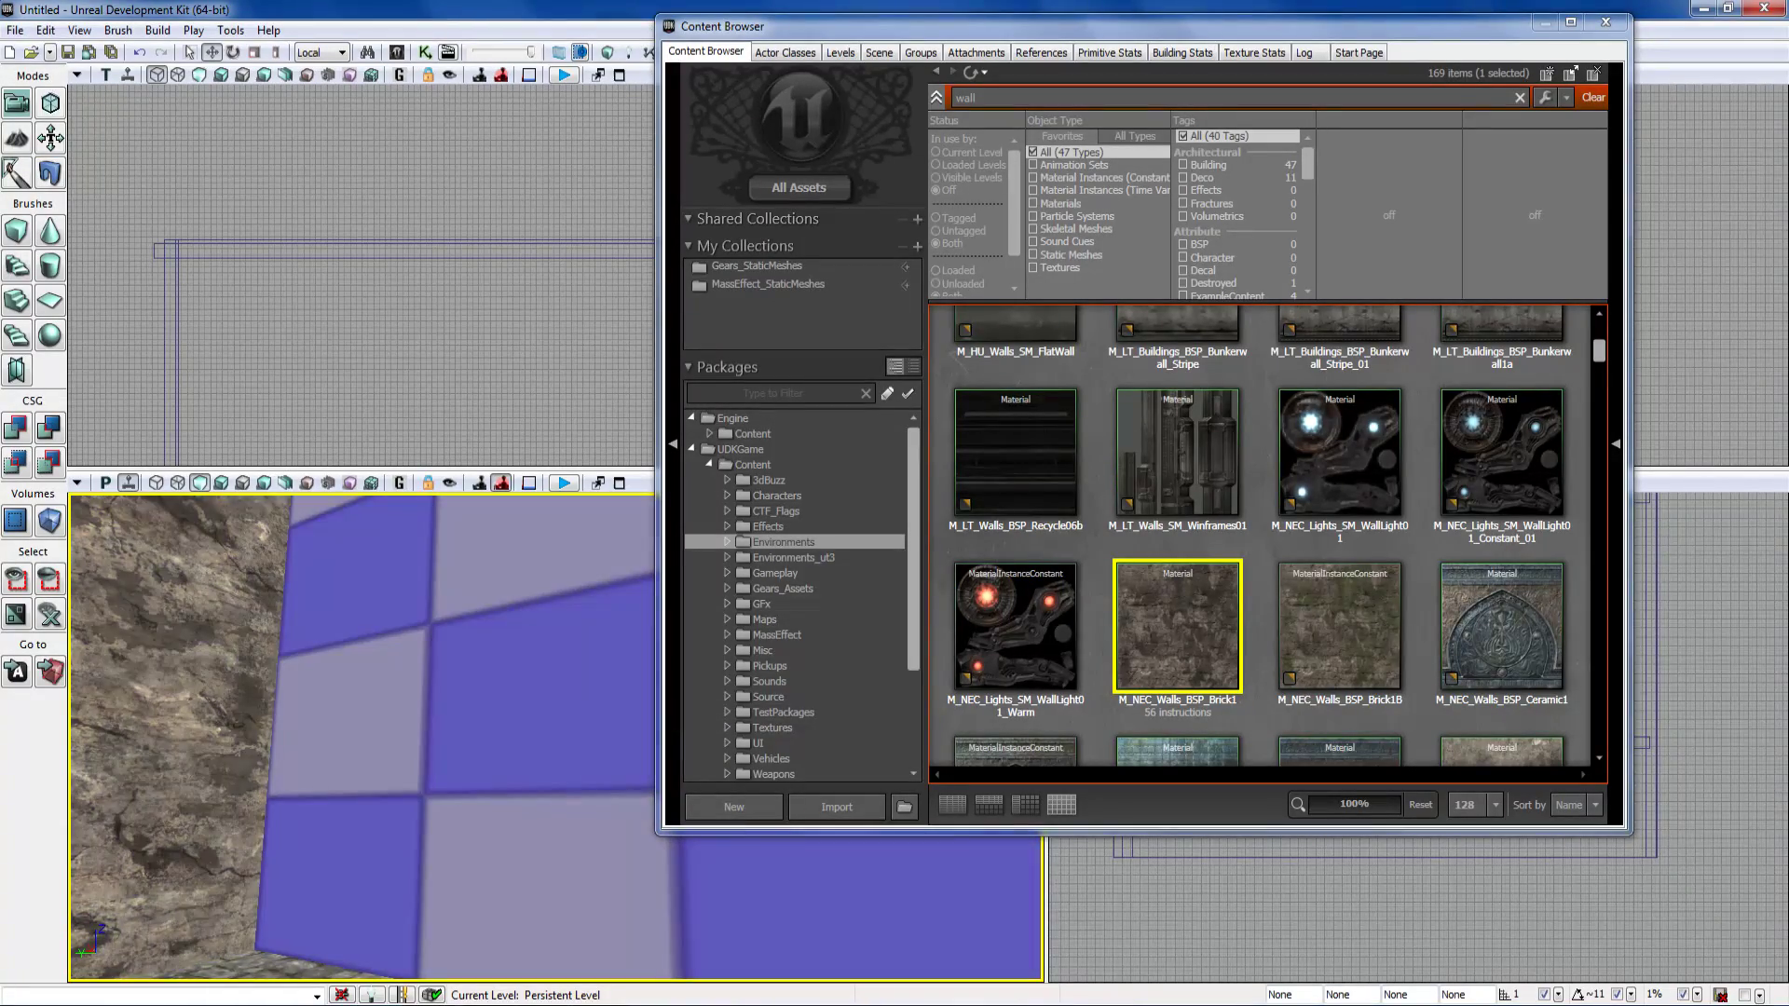
right_drag(266, 533, 601, 559)
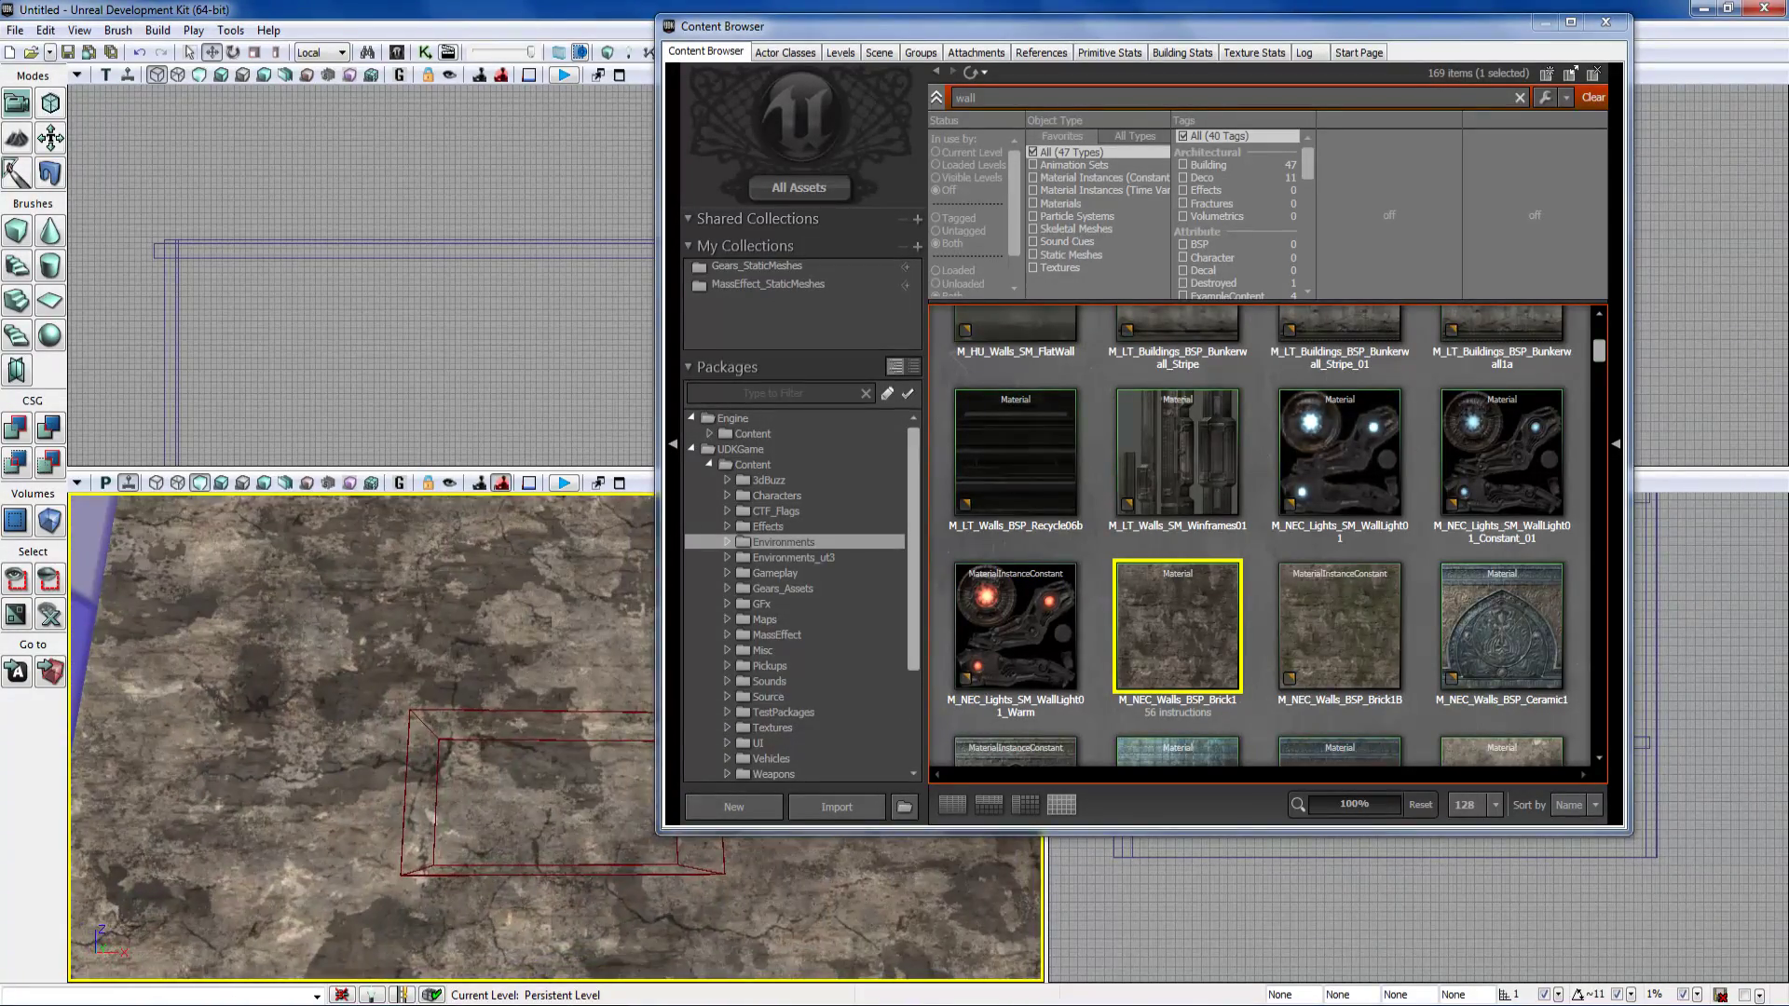
drag(503, 707, 398, 666)
right_click(398, 665)
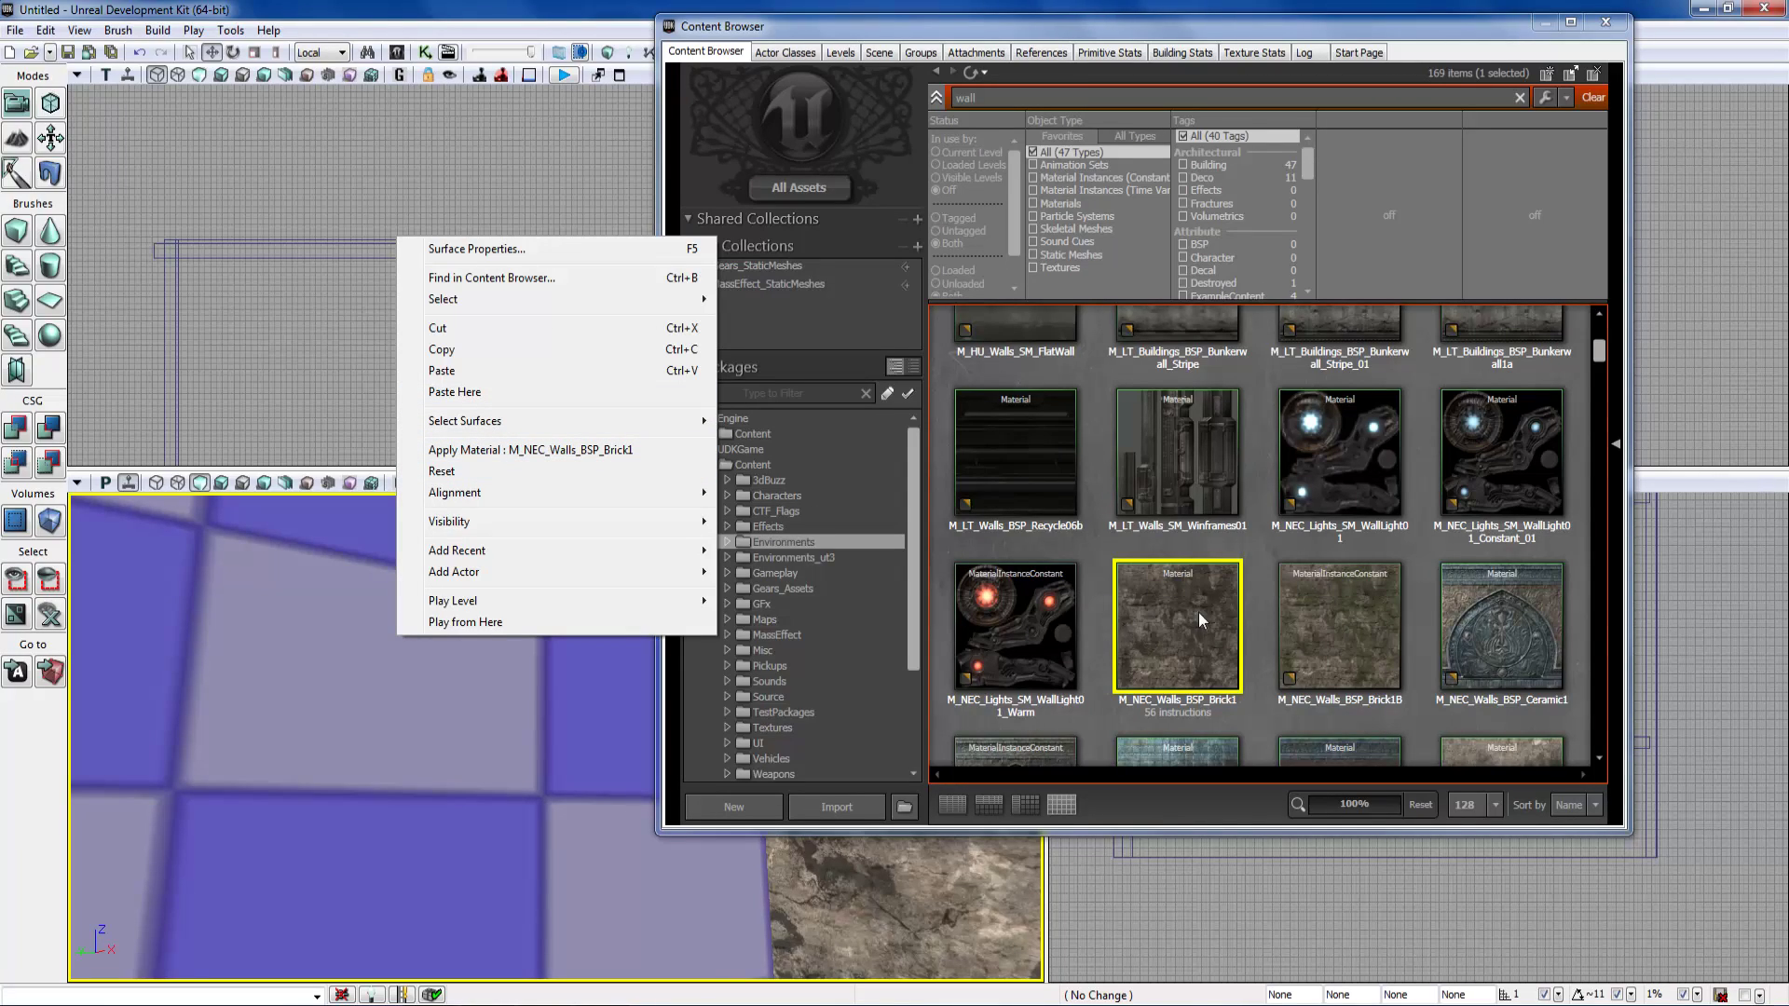
click(436, 374)
drag(429, 596, 456, 745)
right_drag(457, 746, 223, 718)
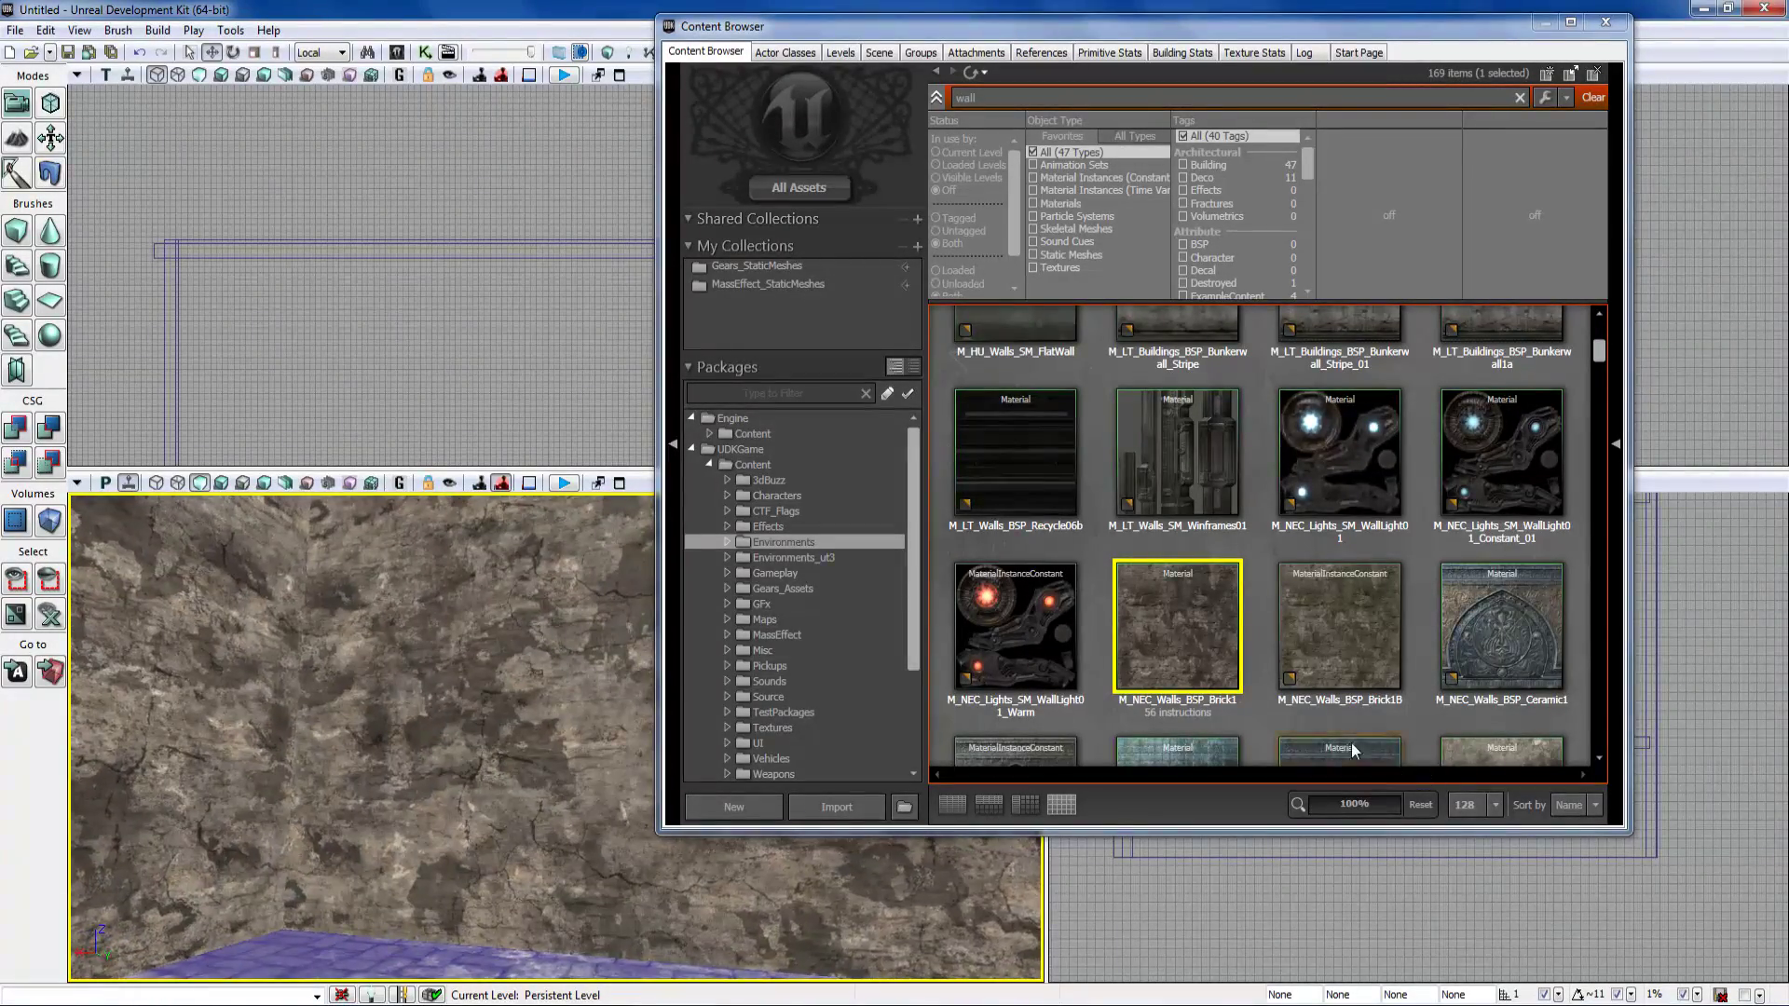
Step: Look further through the wall search results and select the M_NEC_Walls_BSP_Ceramic1_Tiles material
click(1272, 740)
scroll(1211, 652, down, 2)
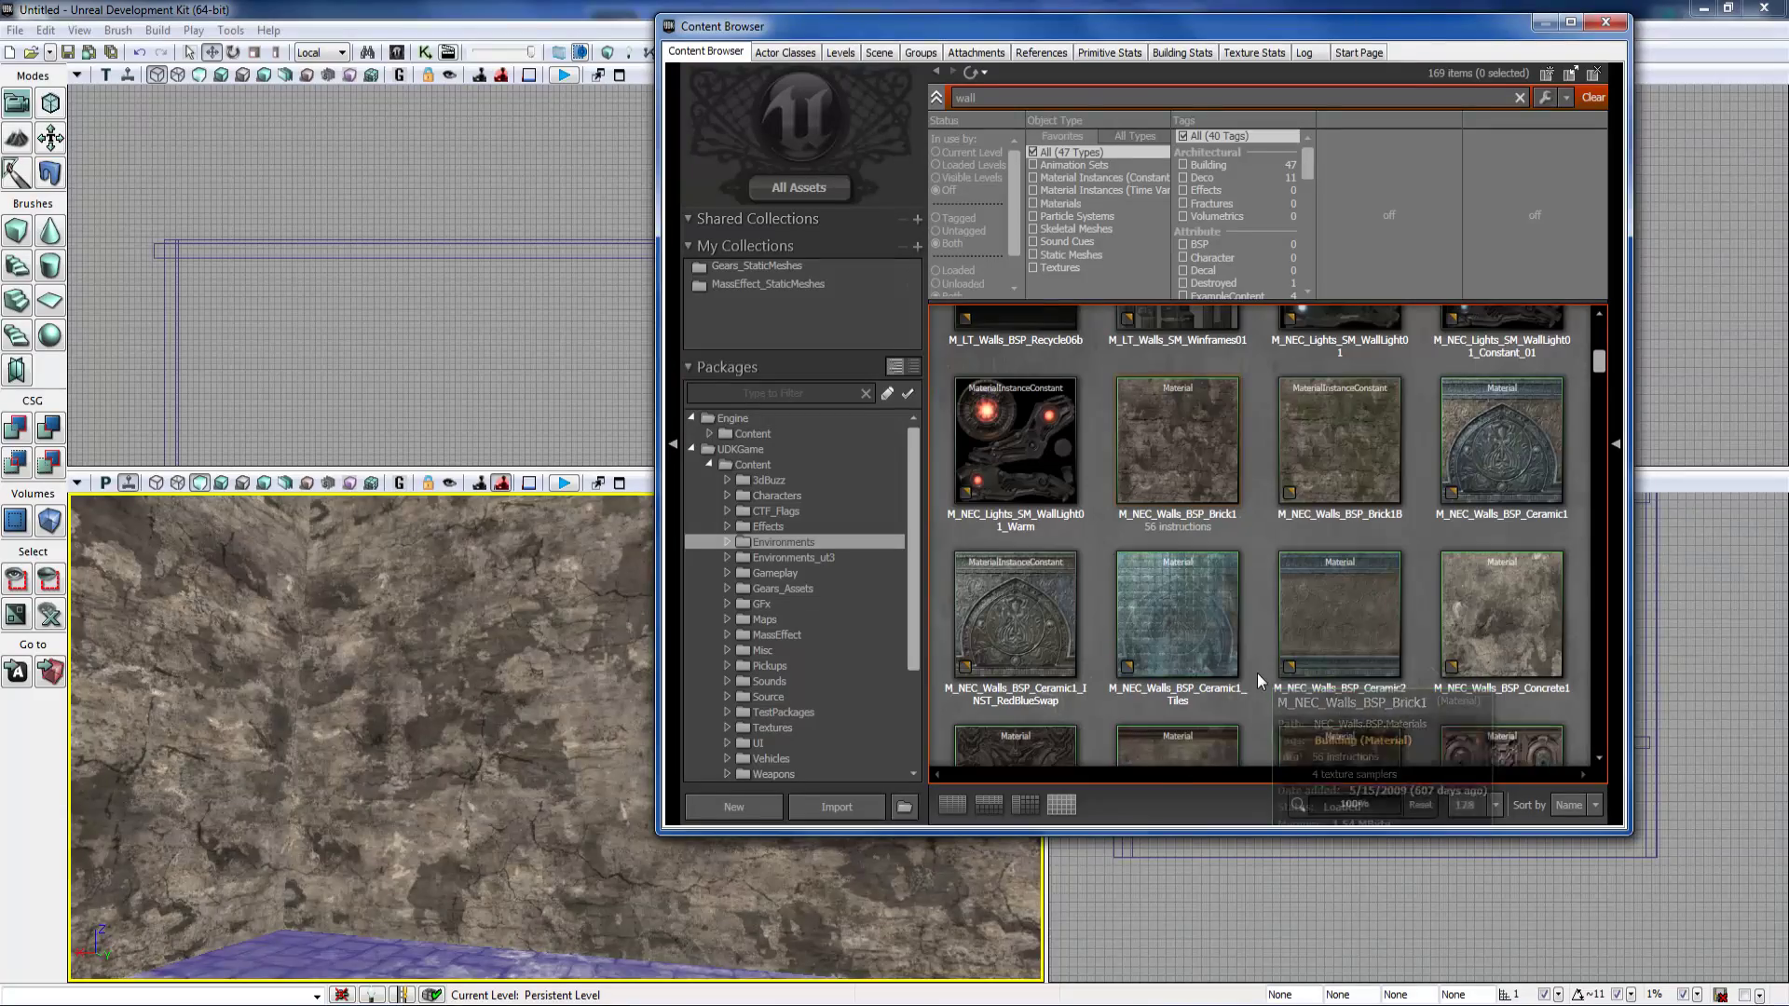
click(1211, 643)
right_drag(522, 689, 508, 746)
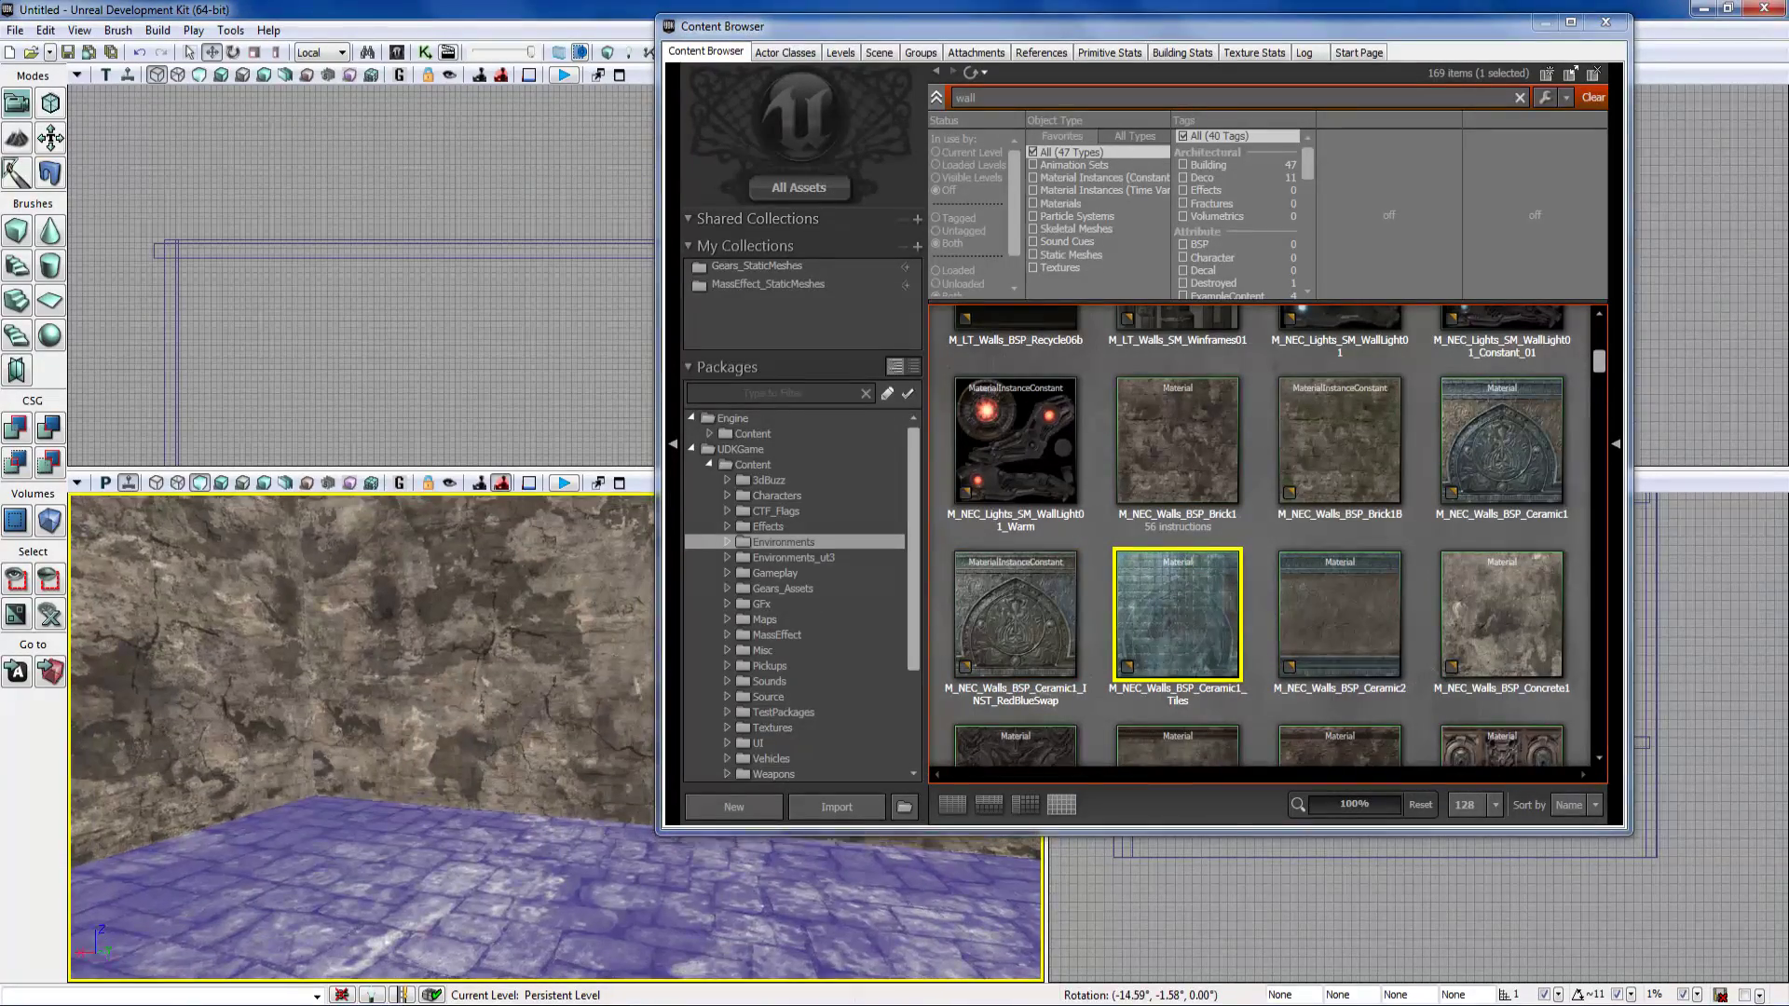
Step: Search the Environments folder for "ceiling" and look through the results for a suitable ceiling material
text(ceiling)
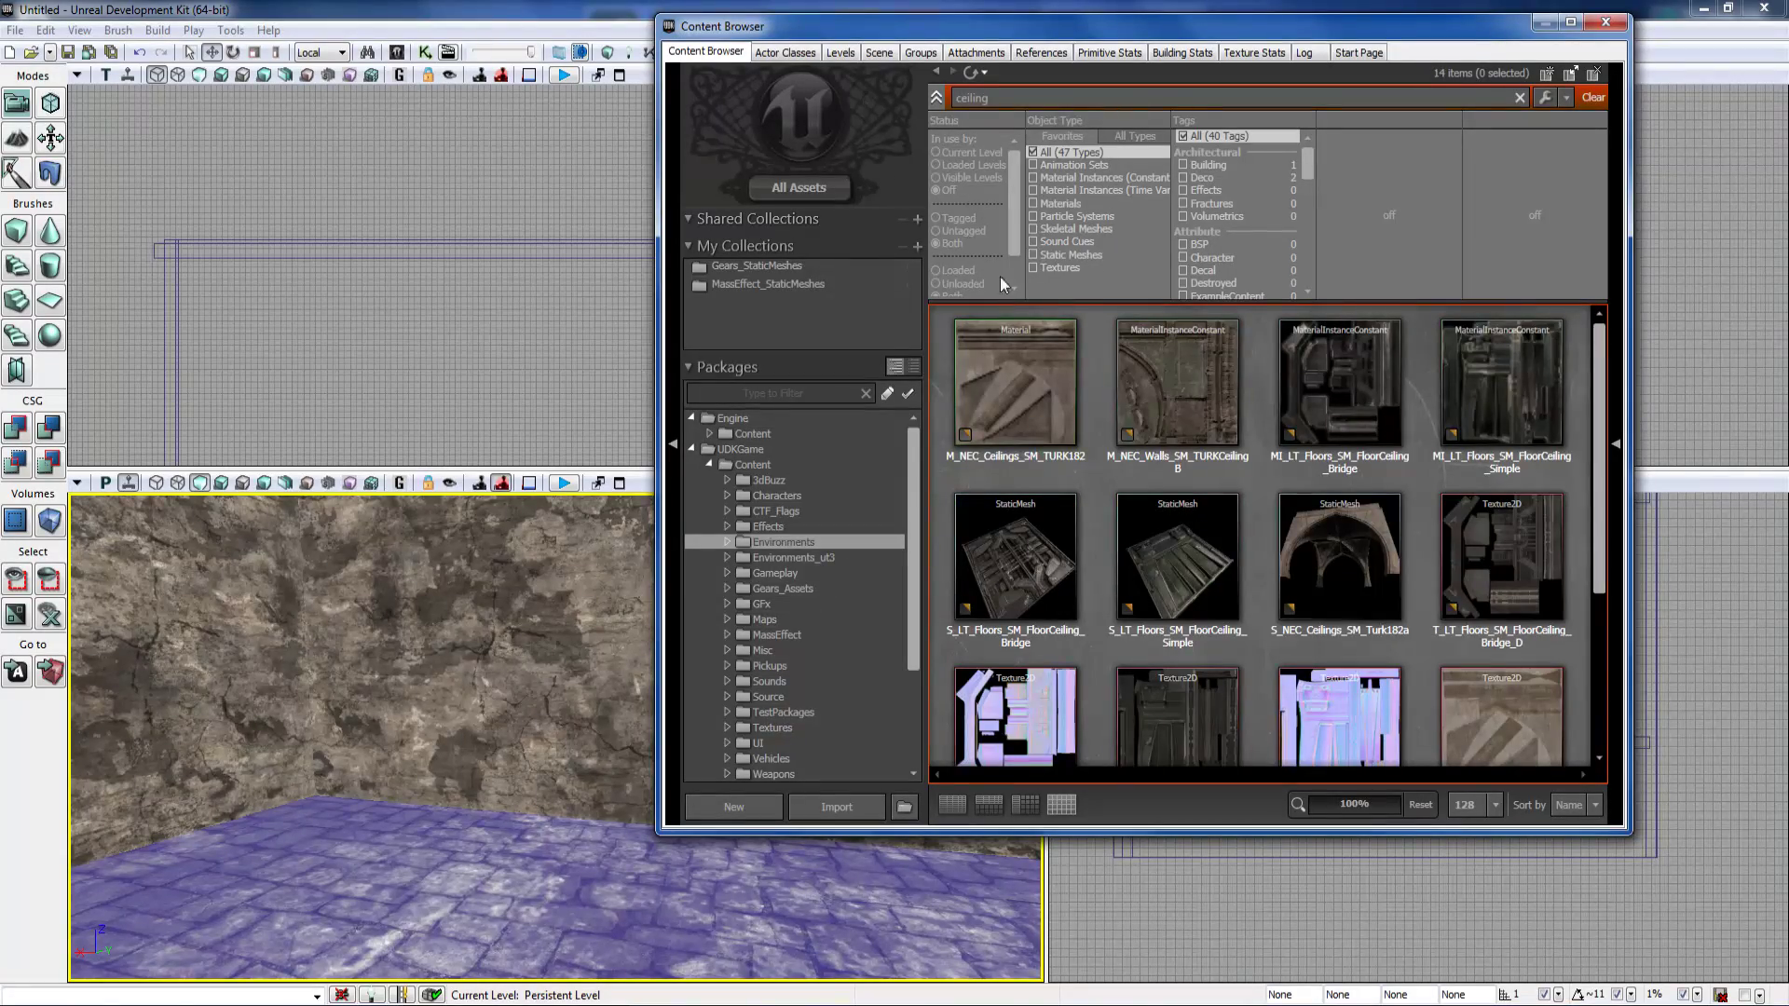
scroll(1286, 491, down, 1)
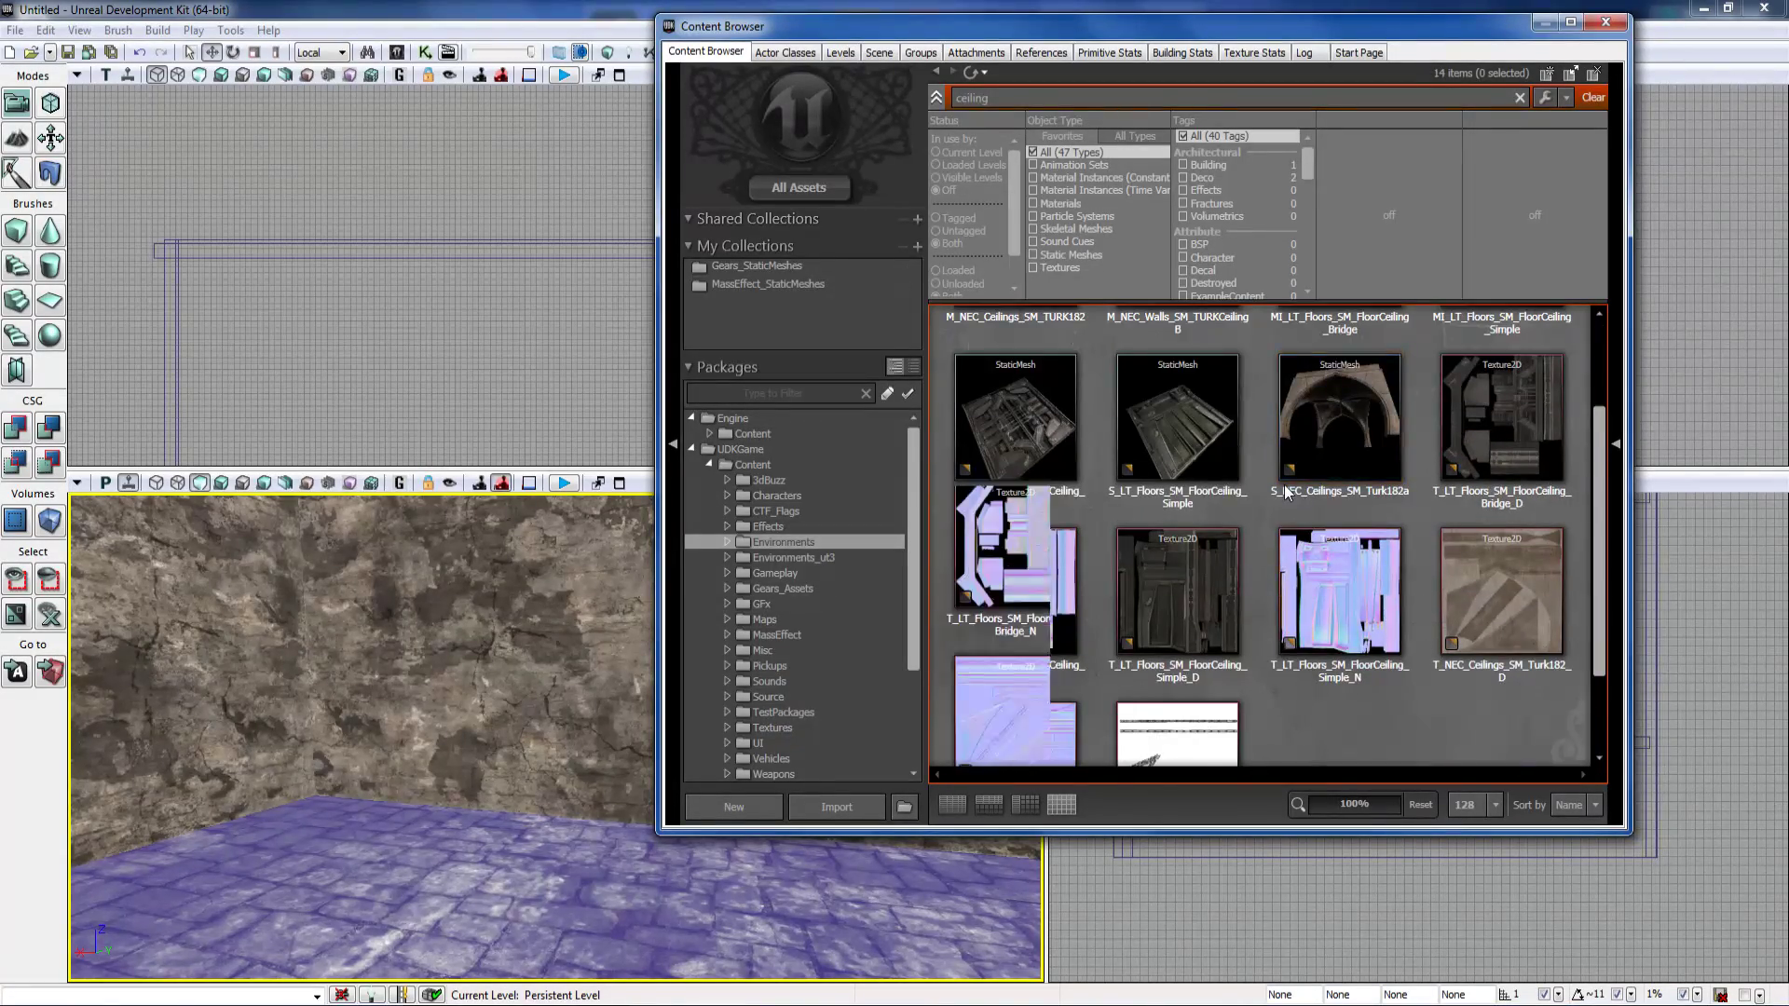
scroll(1285, 491, up, 1)
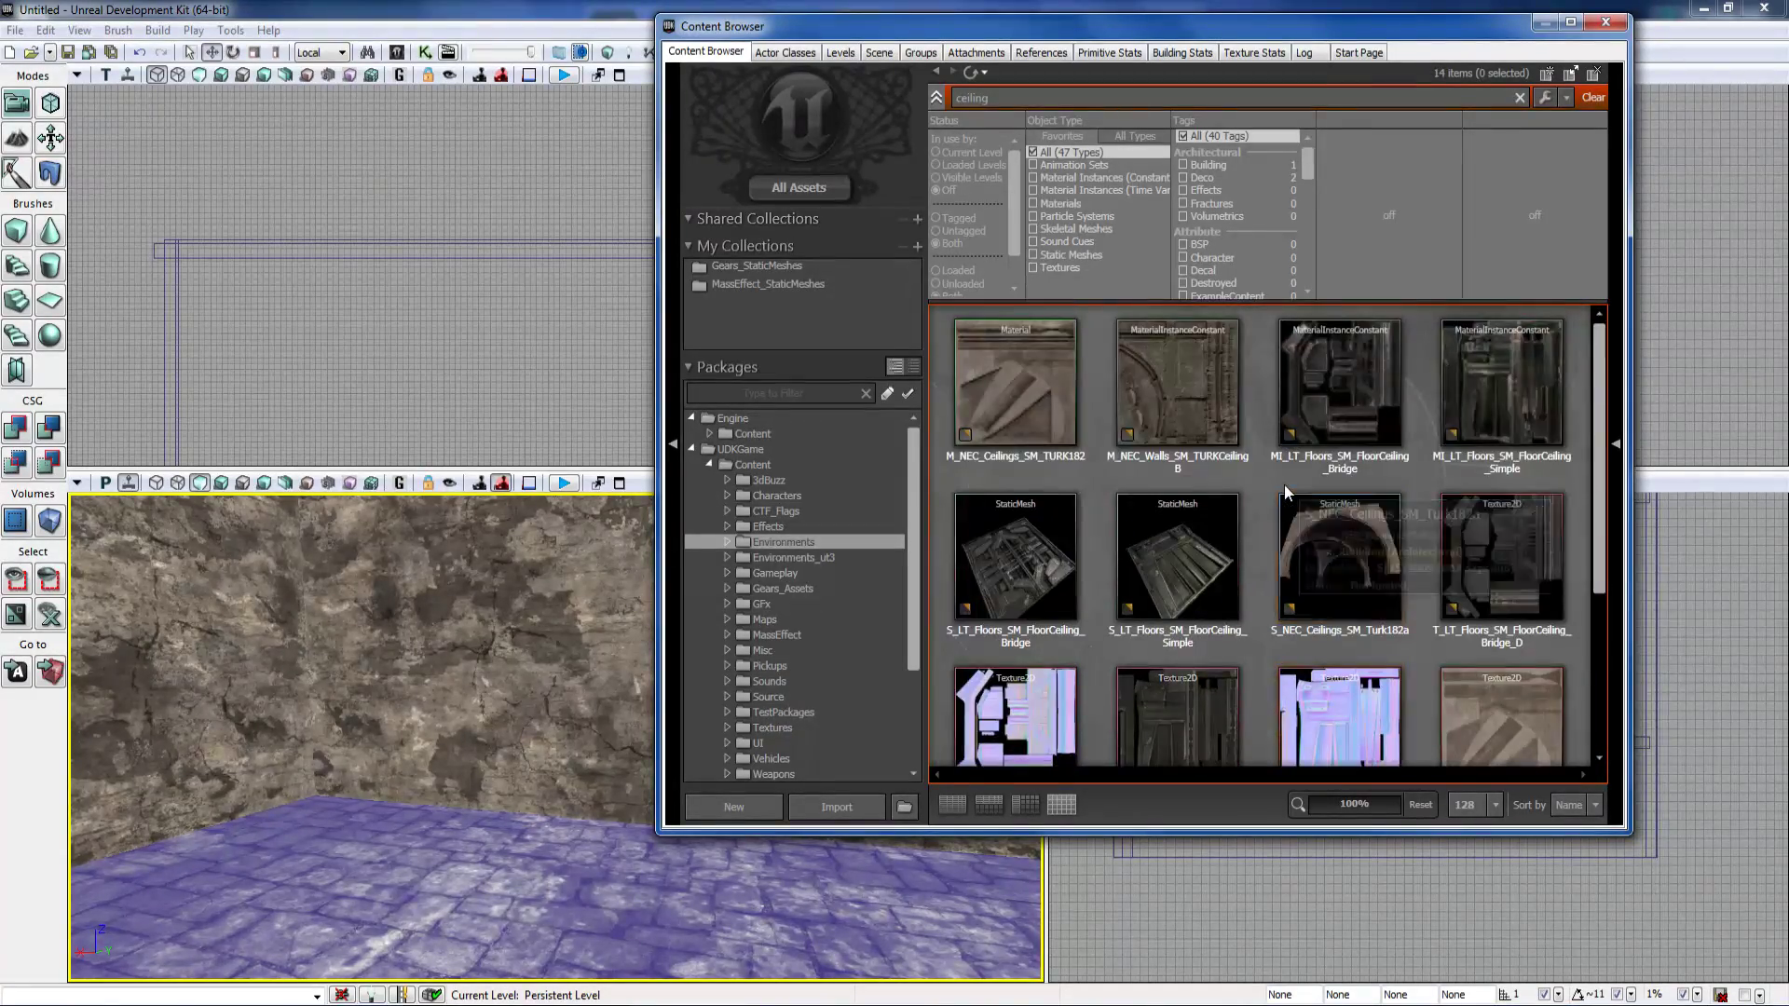
click(775, 540)
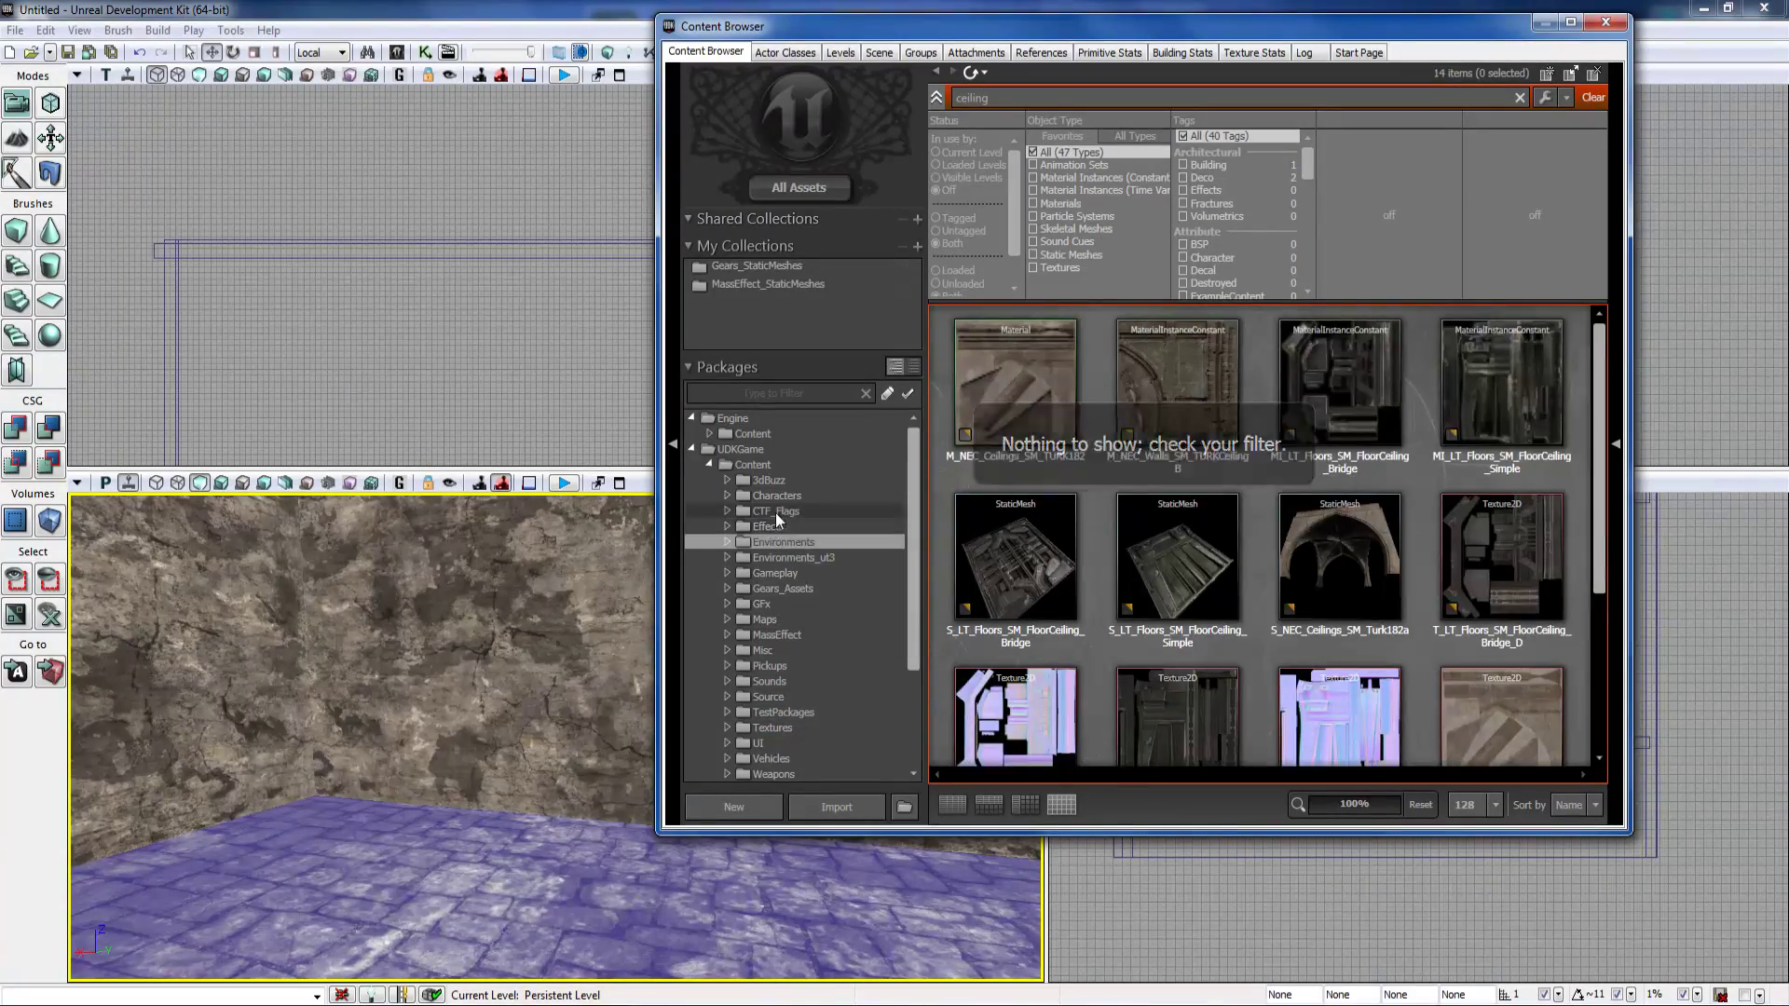
click(776, 512)
click(779, 539)
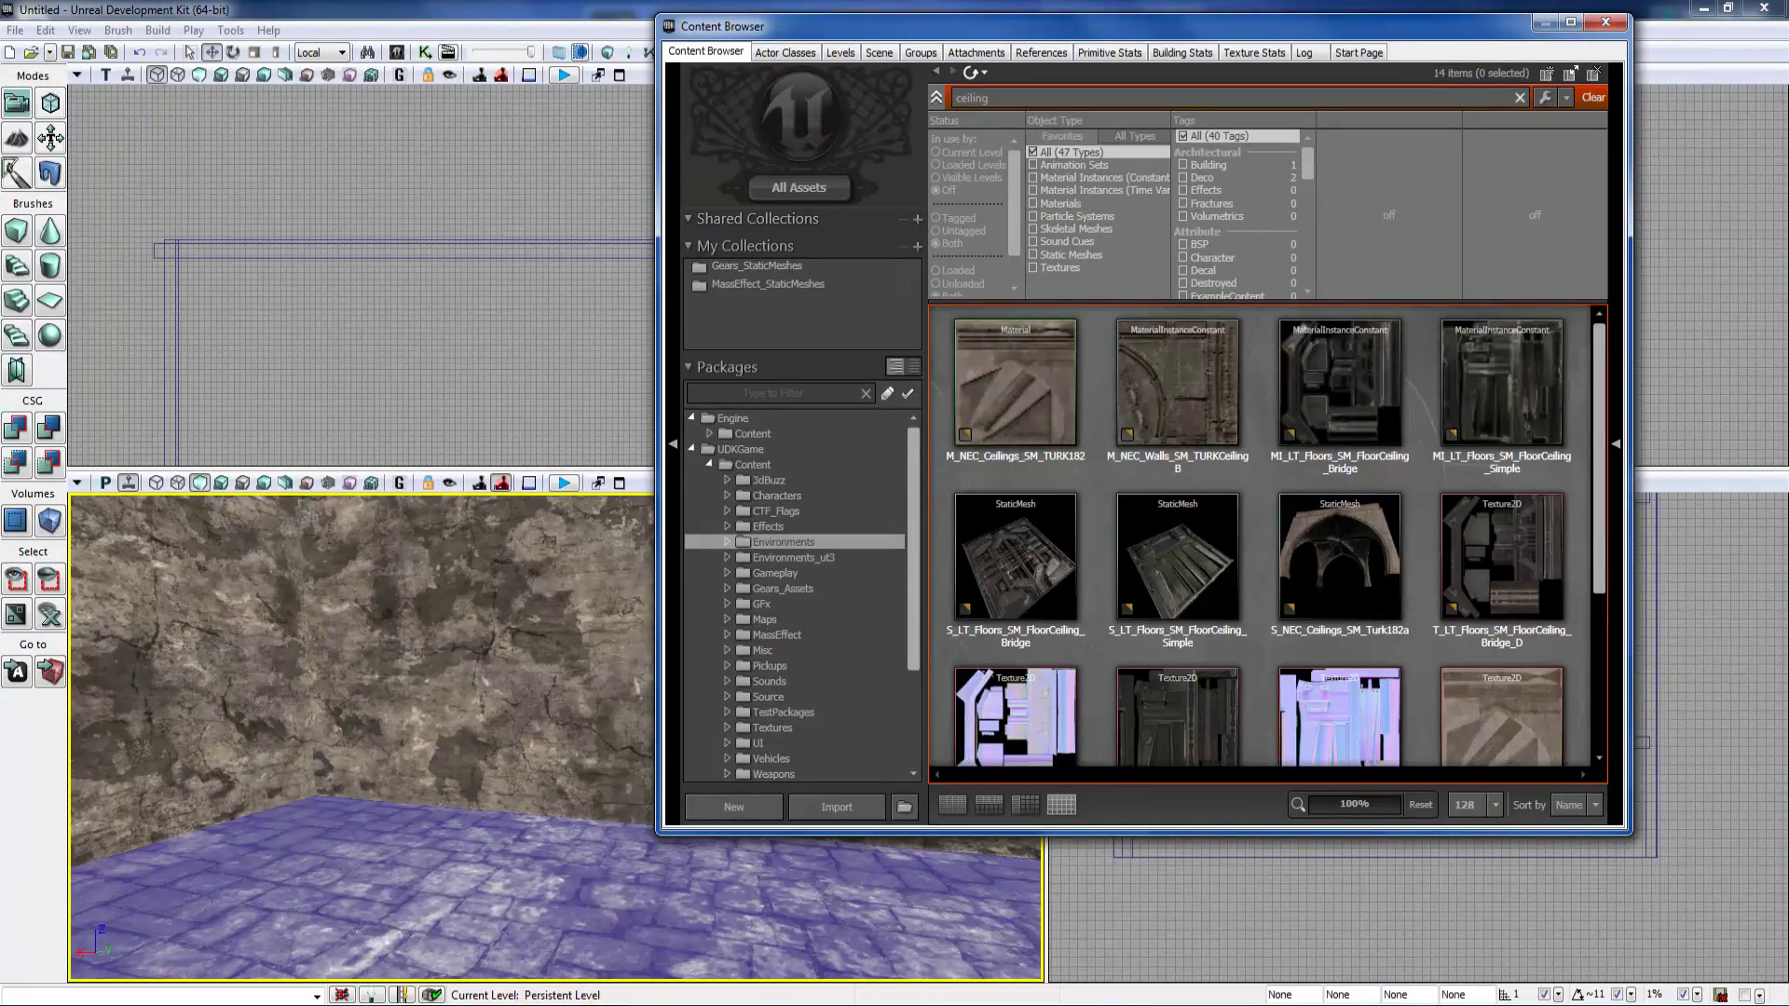
Step: Search for "wall" again, apply the M_NEC_Walls_BSP_Brick1B material to the room's ceiling, and close the Content Browser
text(wall)
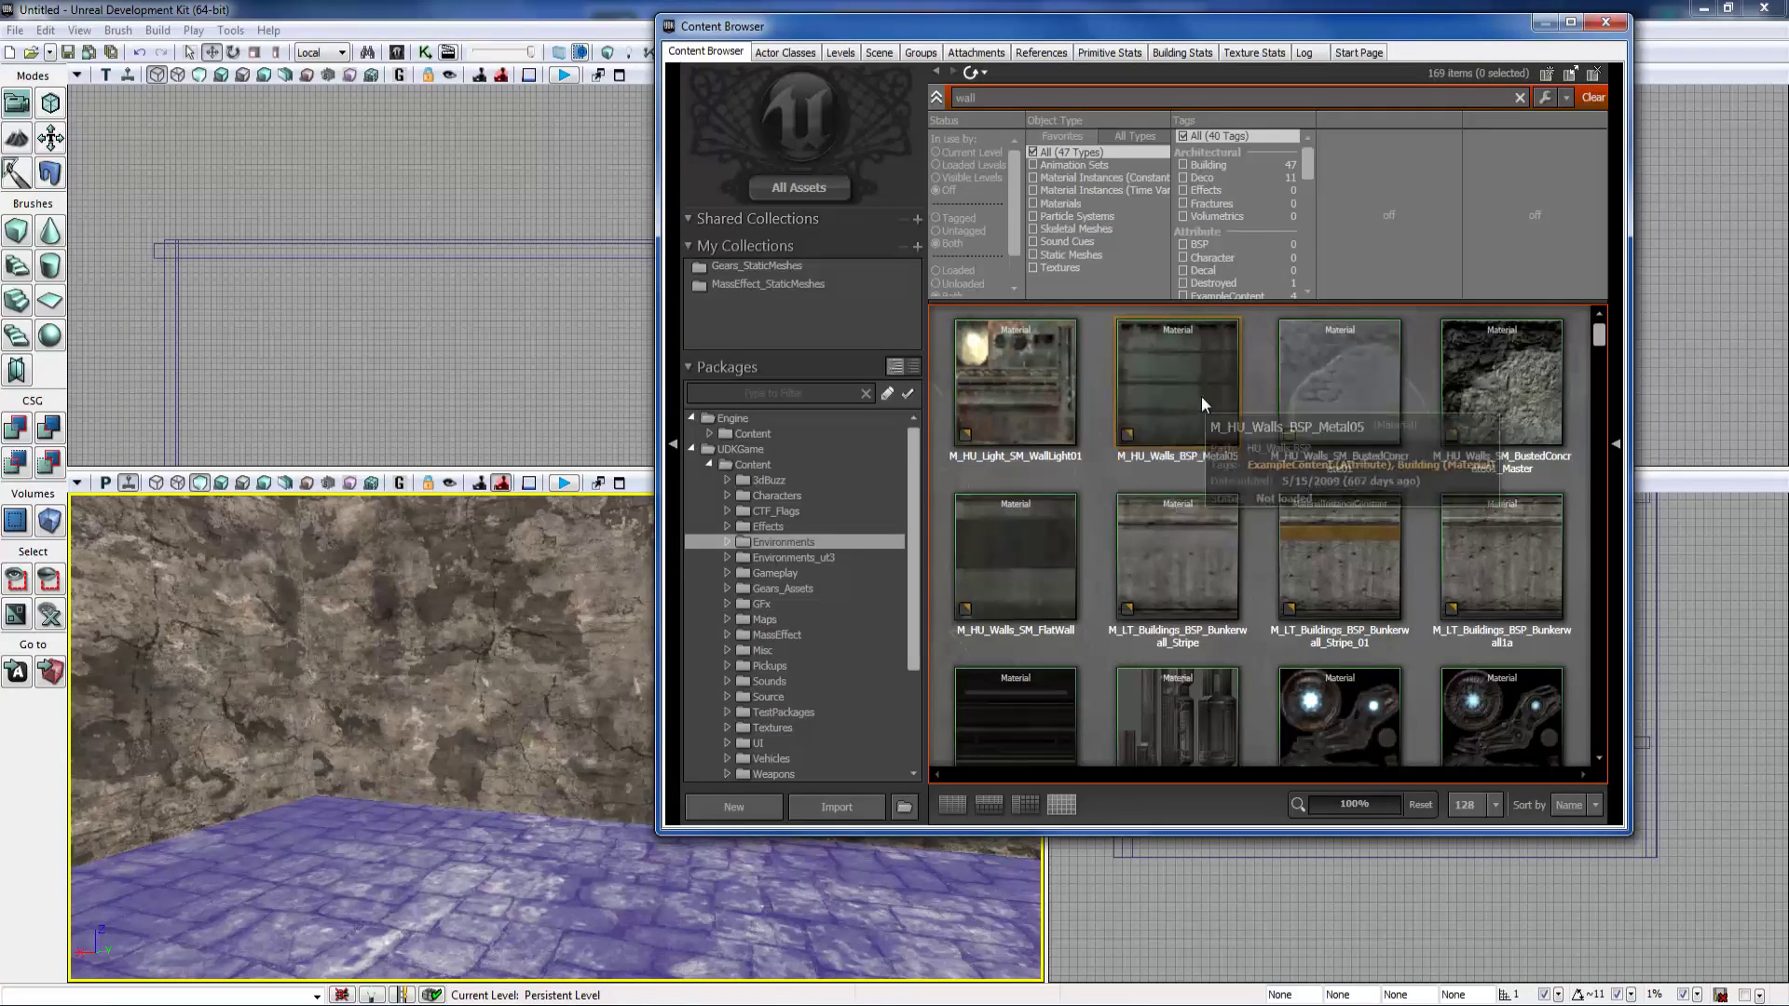
click(1058, 569)
scroll(1389, 612, down, 5)
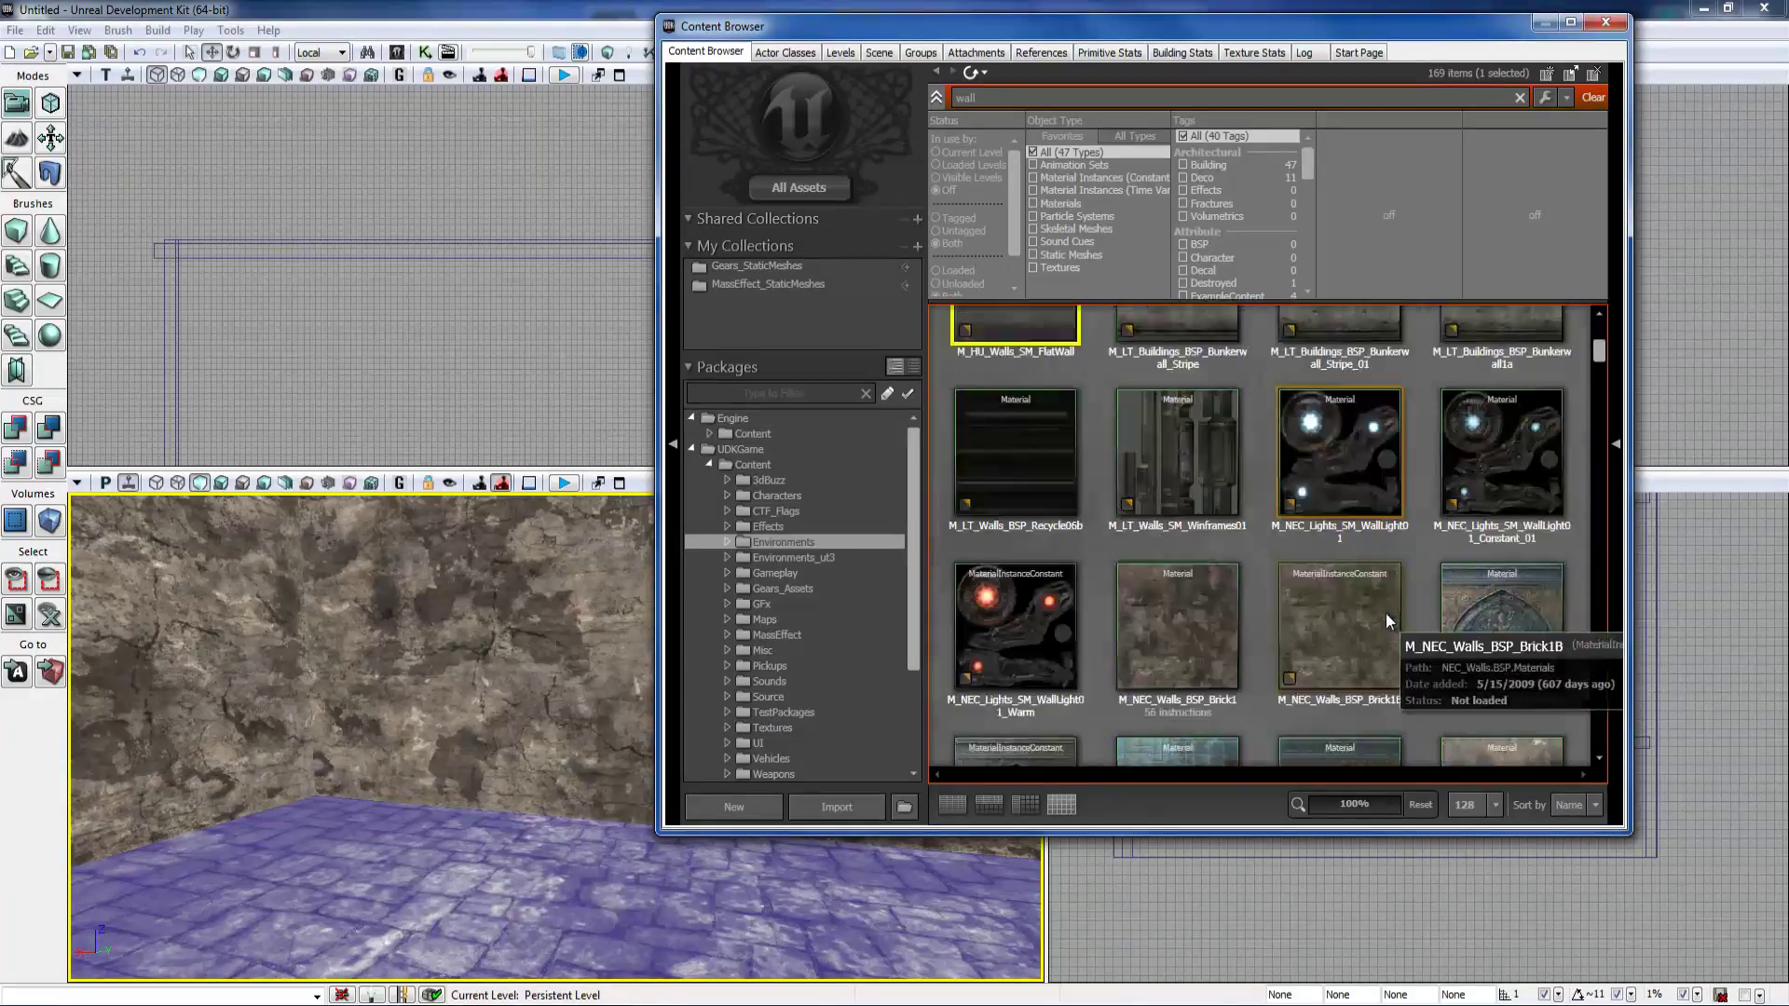
click(1333, 425)
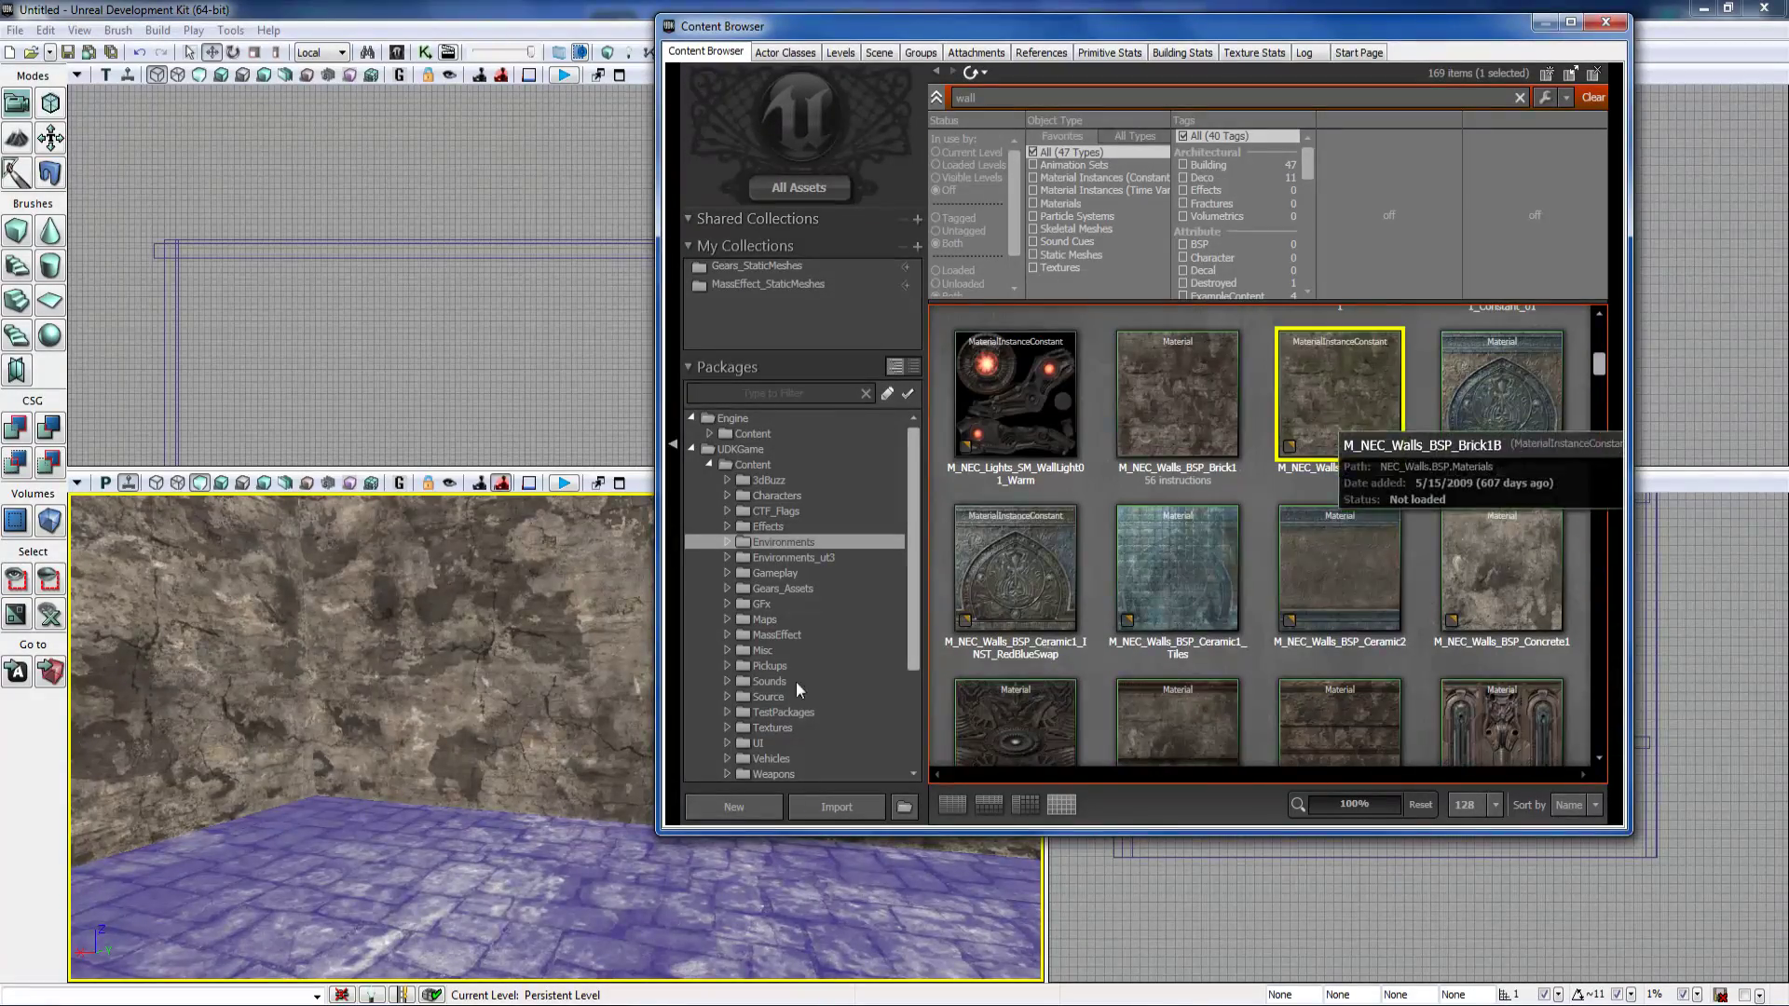
right_drag(596, 755, 559, 577)
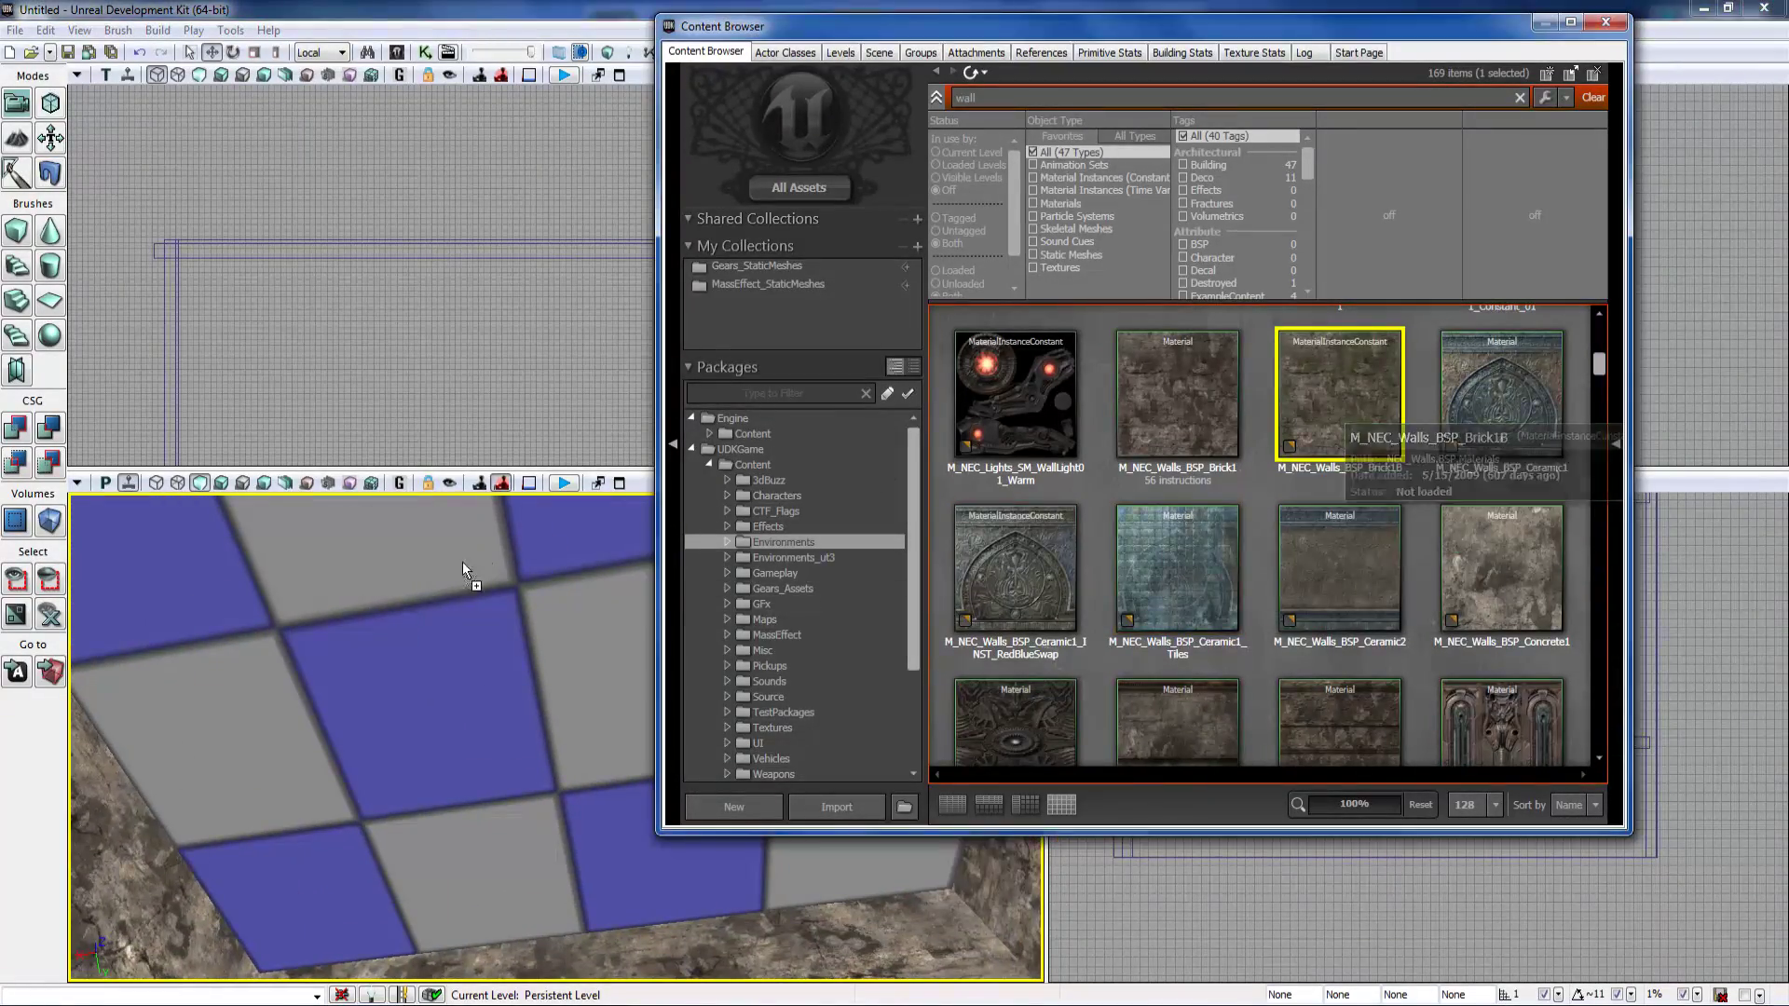
drag(463, 568, 464, 570)
click(1604, 22)
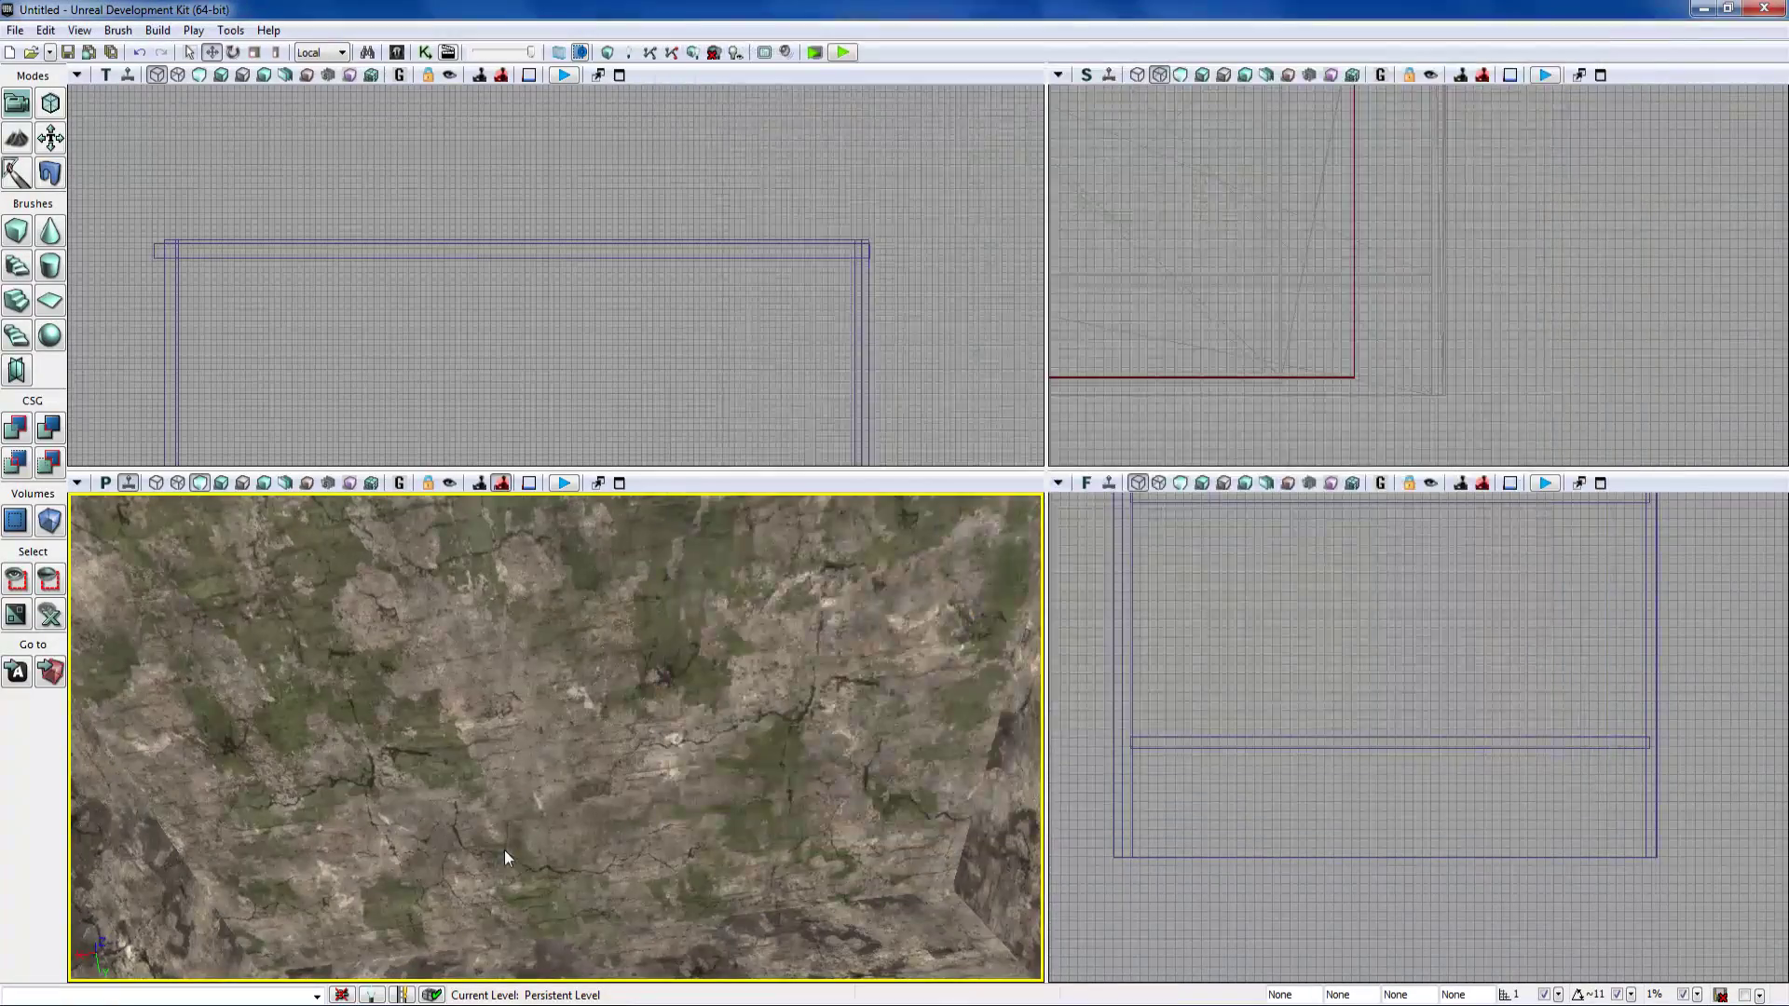
Step: Select one brick wall, enter Texture Alignment mode and shift the texture along the wall
right_drag(505, 857, 643, 839)
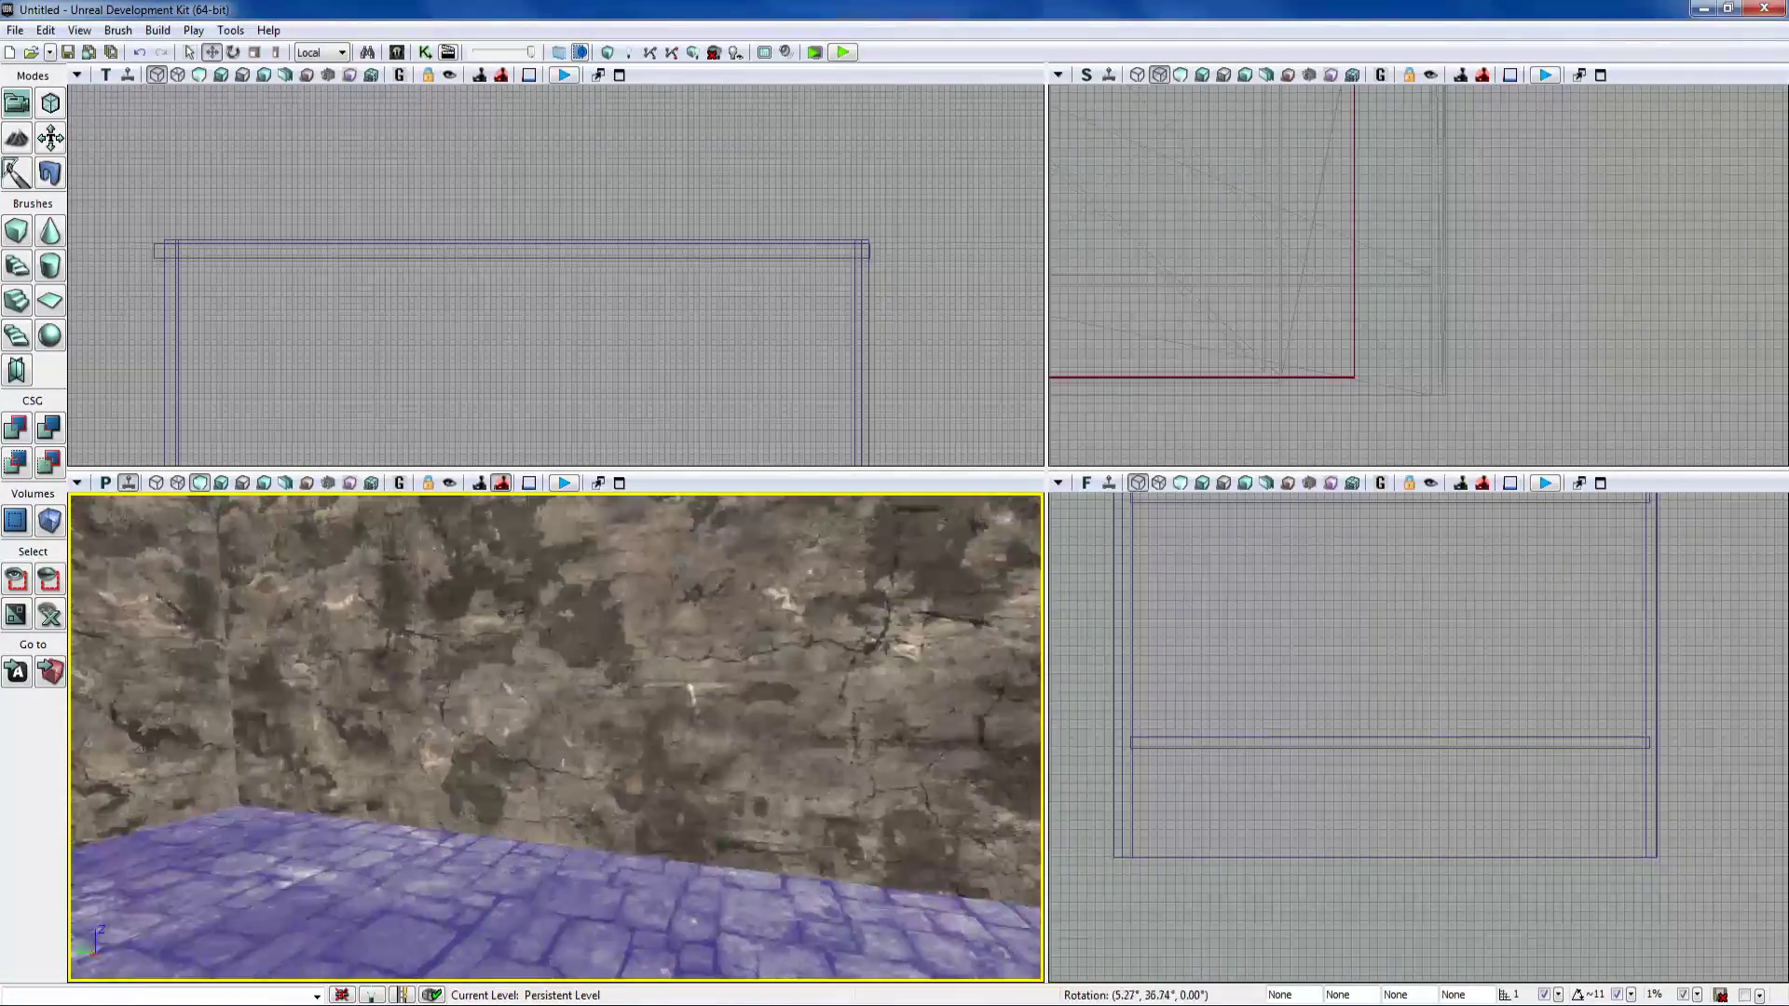
right_drag(518, 812, 611, 792)
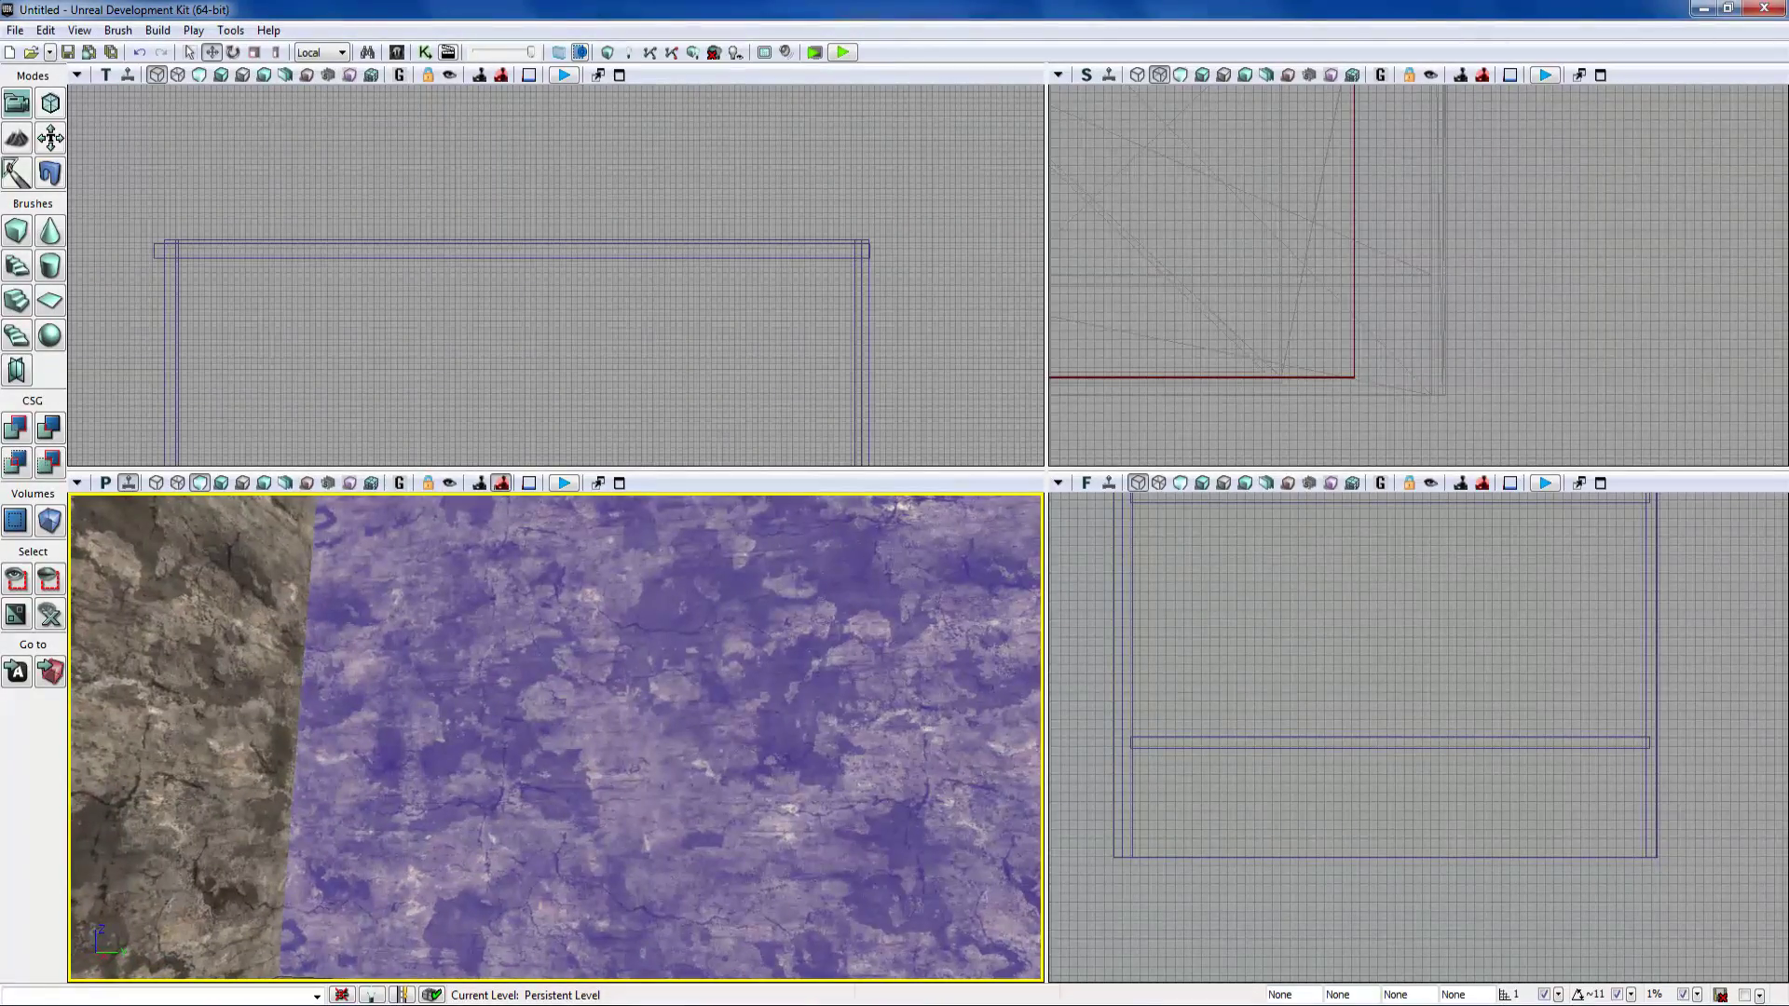
click(50, 145)
right_drag(420, 671, 461, 690)
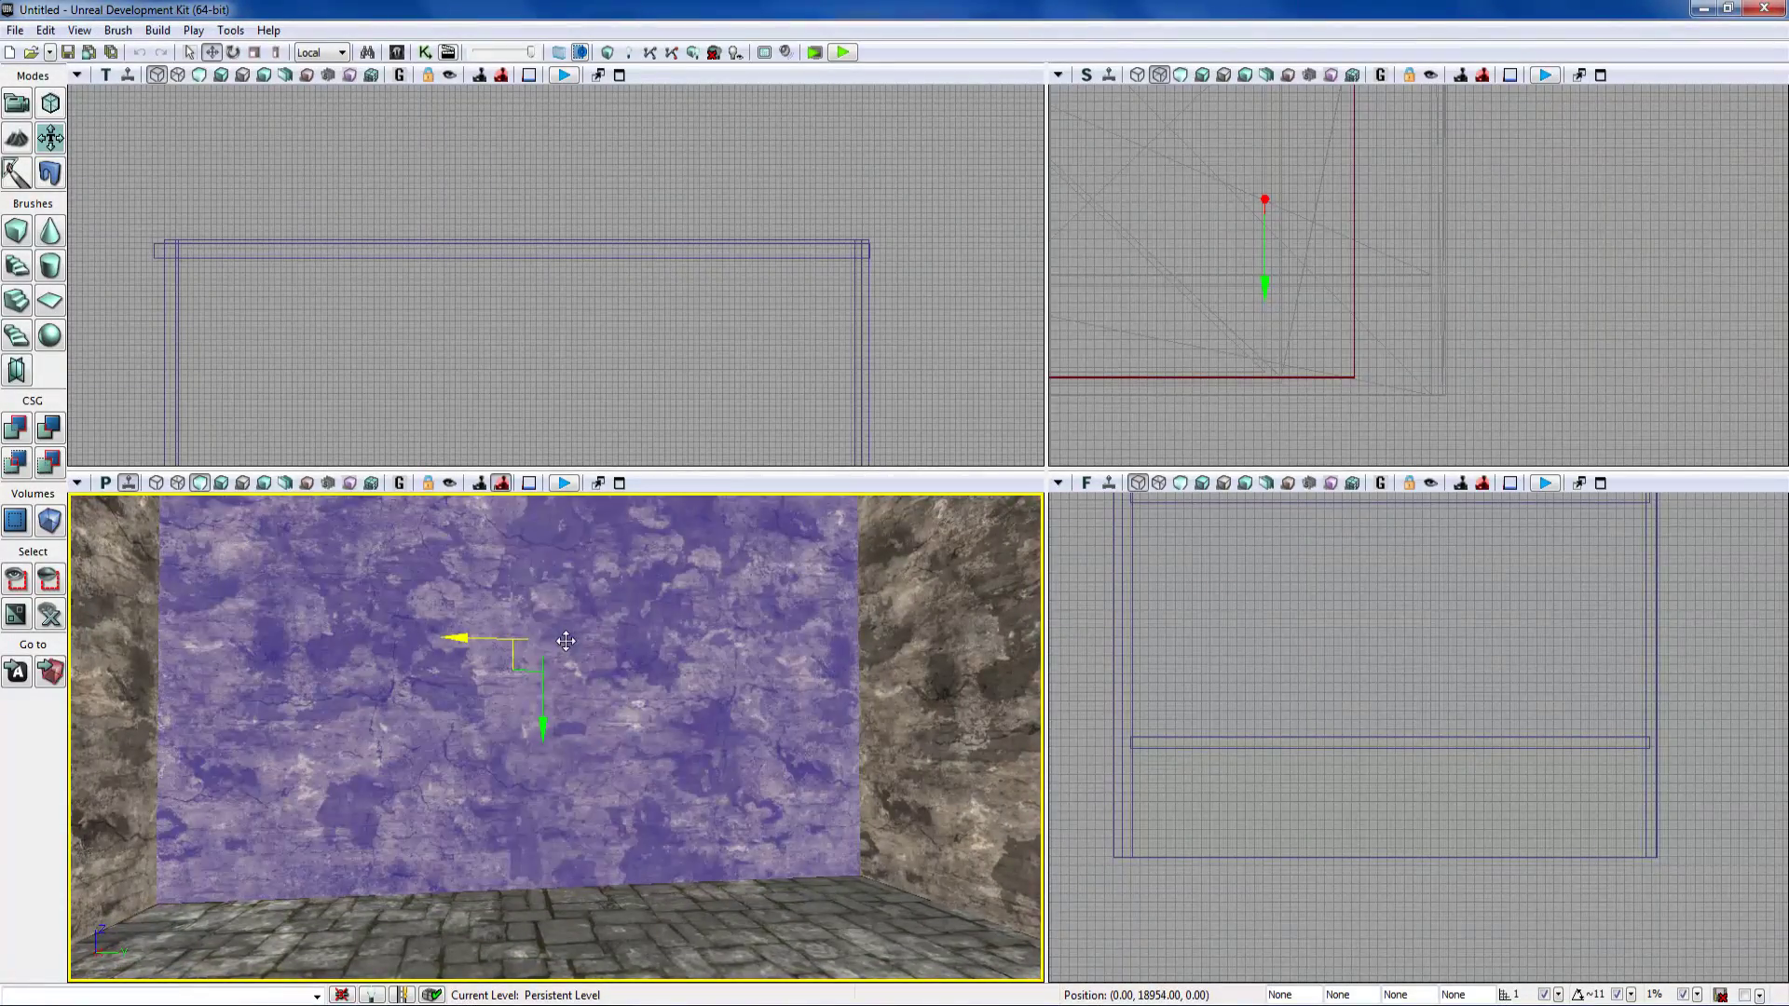
right_drag(522, 671, 470, 671)
Step: Change to the scaling widget and rescale the brick texture on the selected wall
key(space)
key(space)
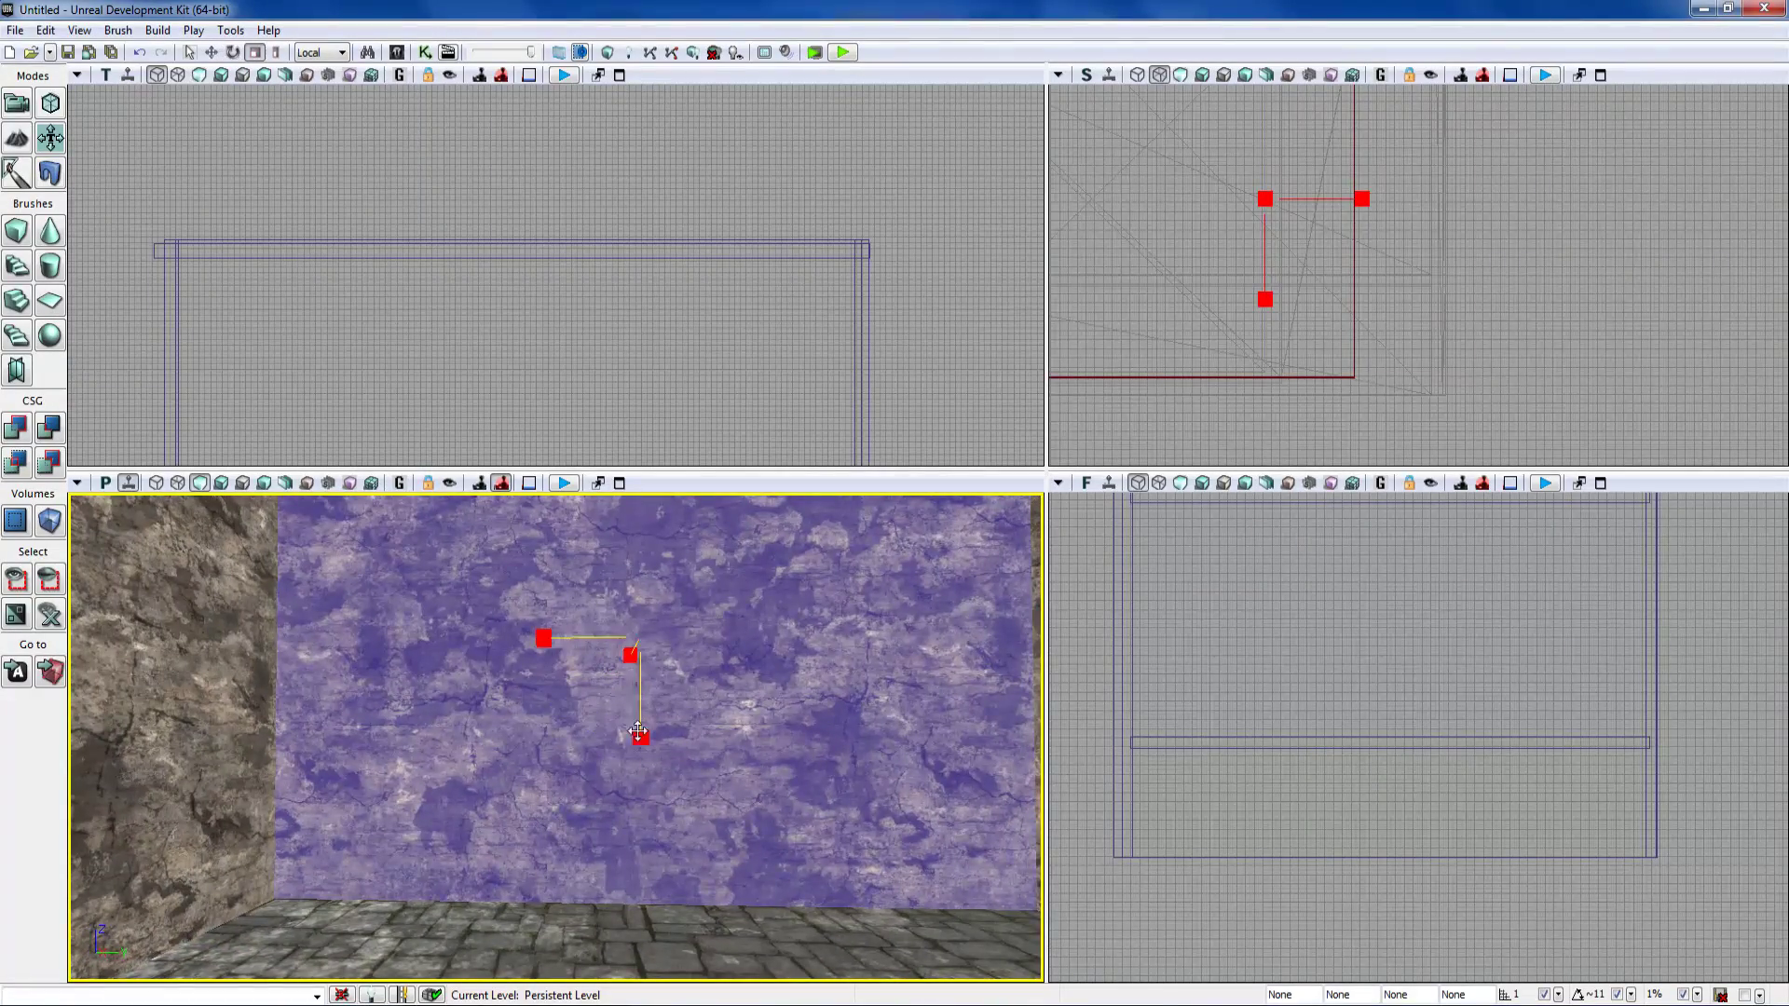
drag(641, 736, 641, 746)
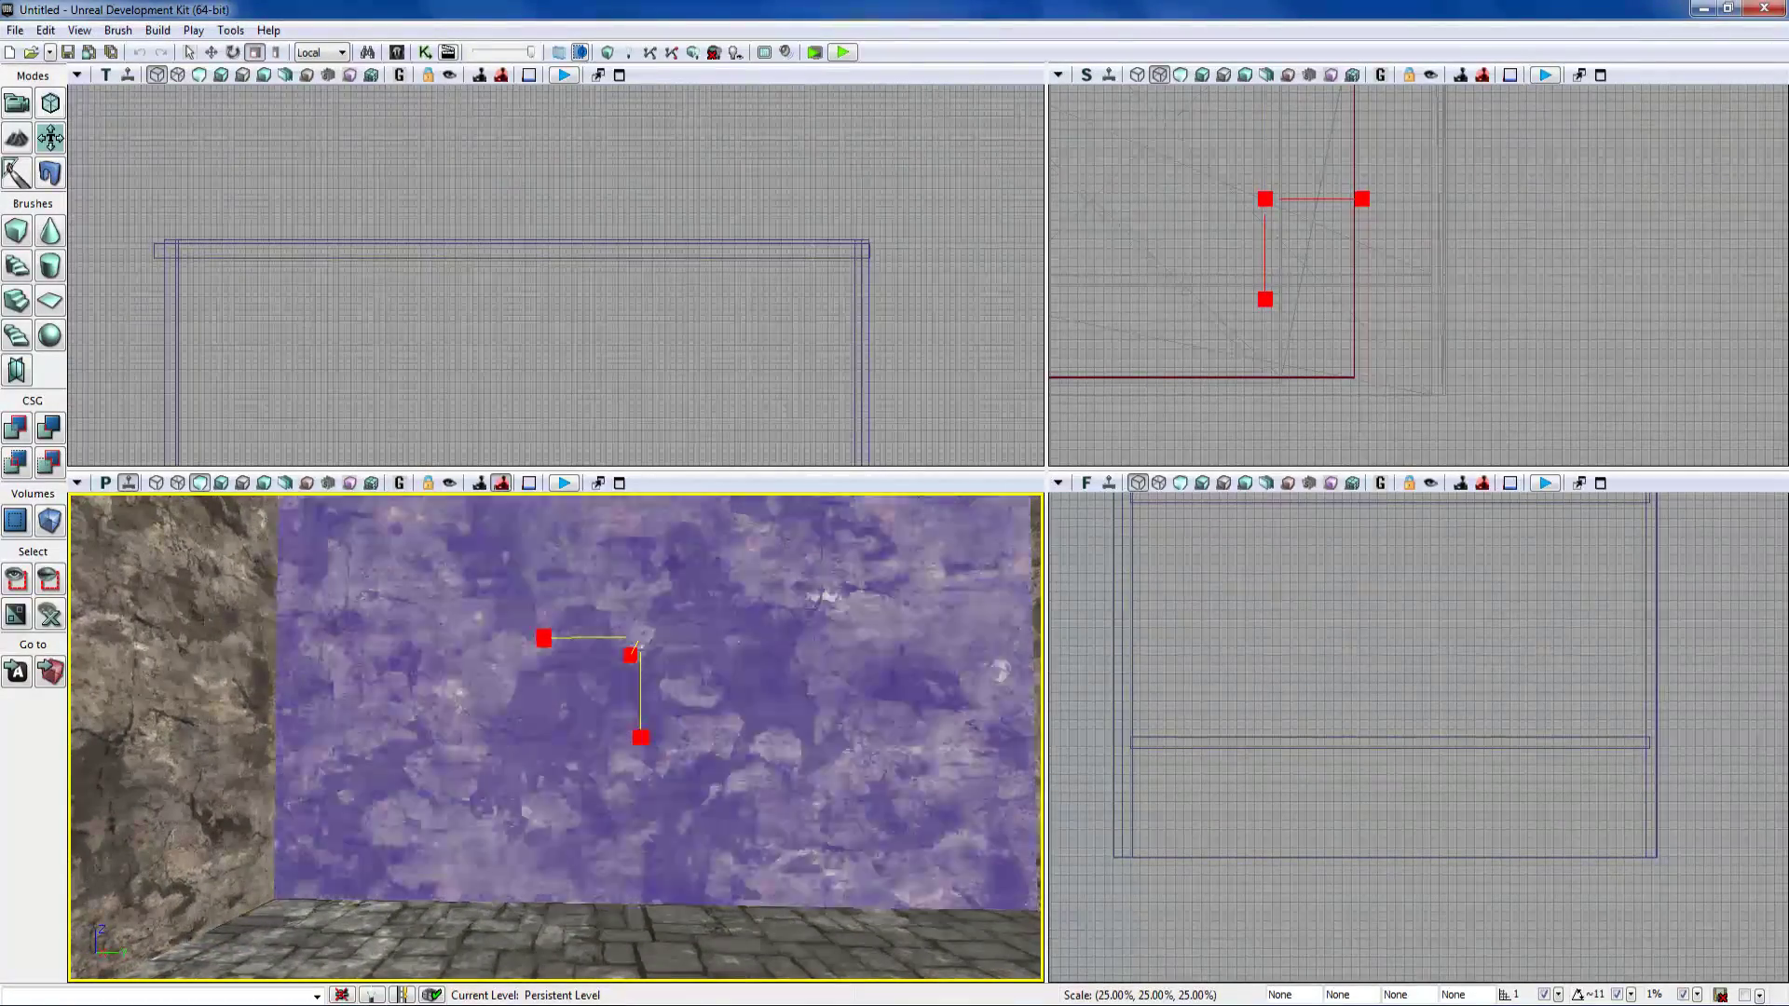
drag(641, 741, 641, 699)
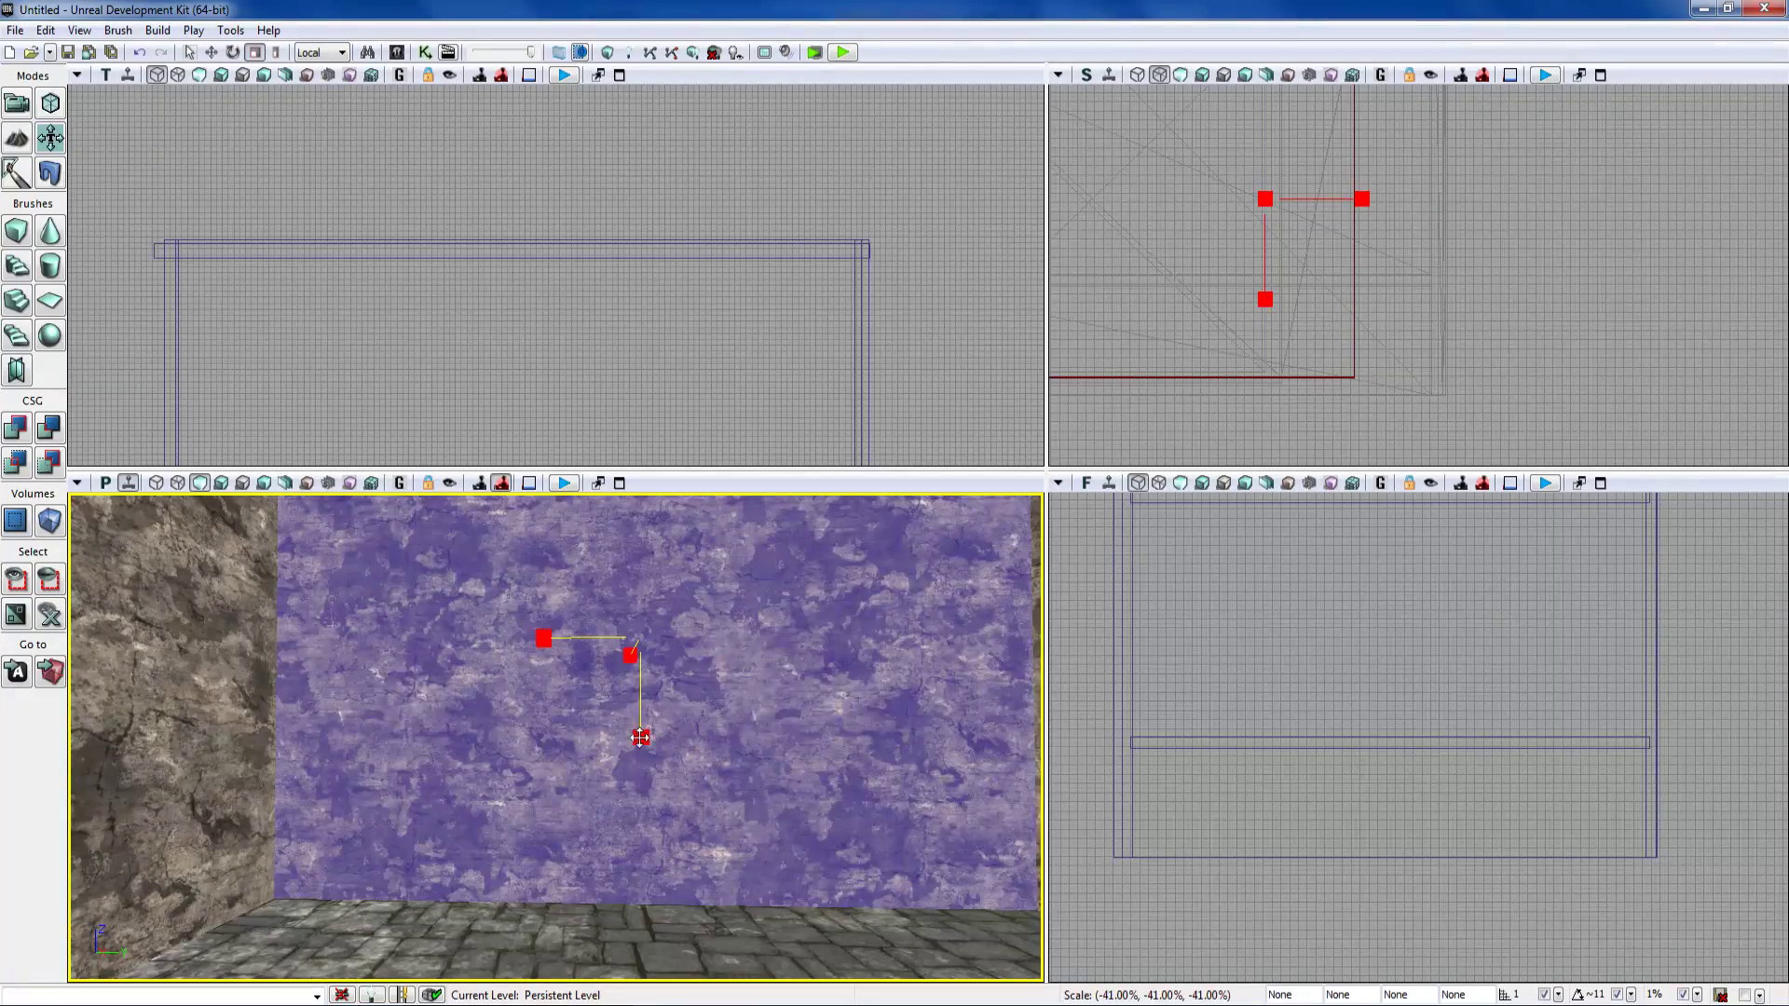
key(Escape)
click(642, 699)
right_drag(641, 699, 742, 764)
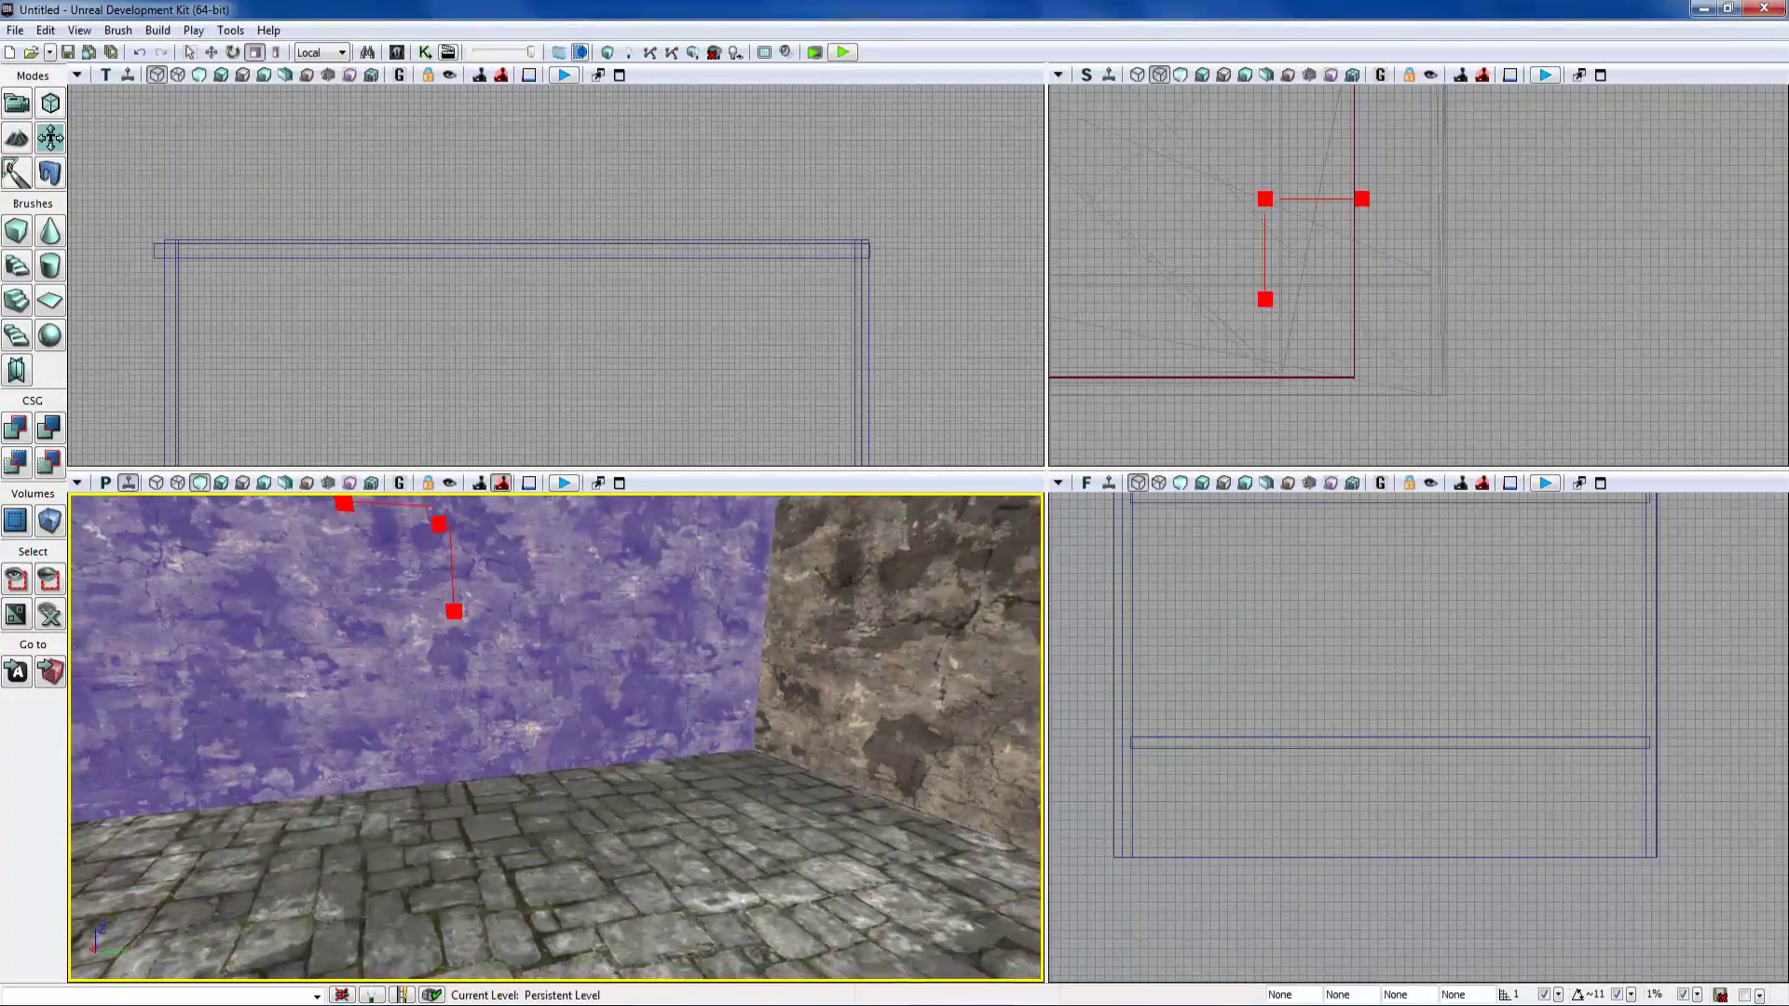
Step: Compare the brick pattern around the room's corners and reposition the texture on the rescaled wall with the move widget
click(596, 847)
right_drag(596, 848, 485, 732)
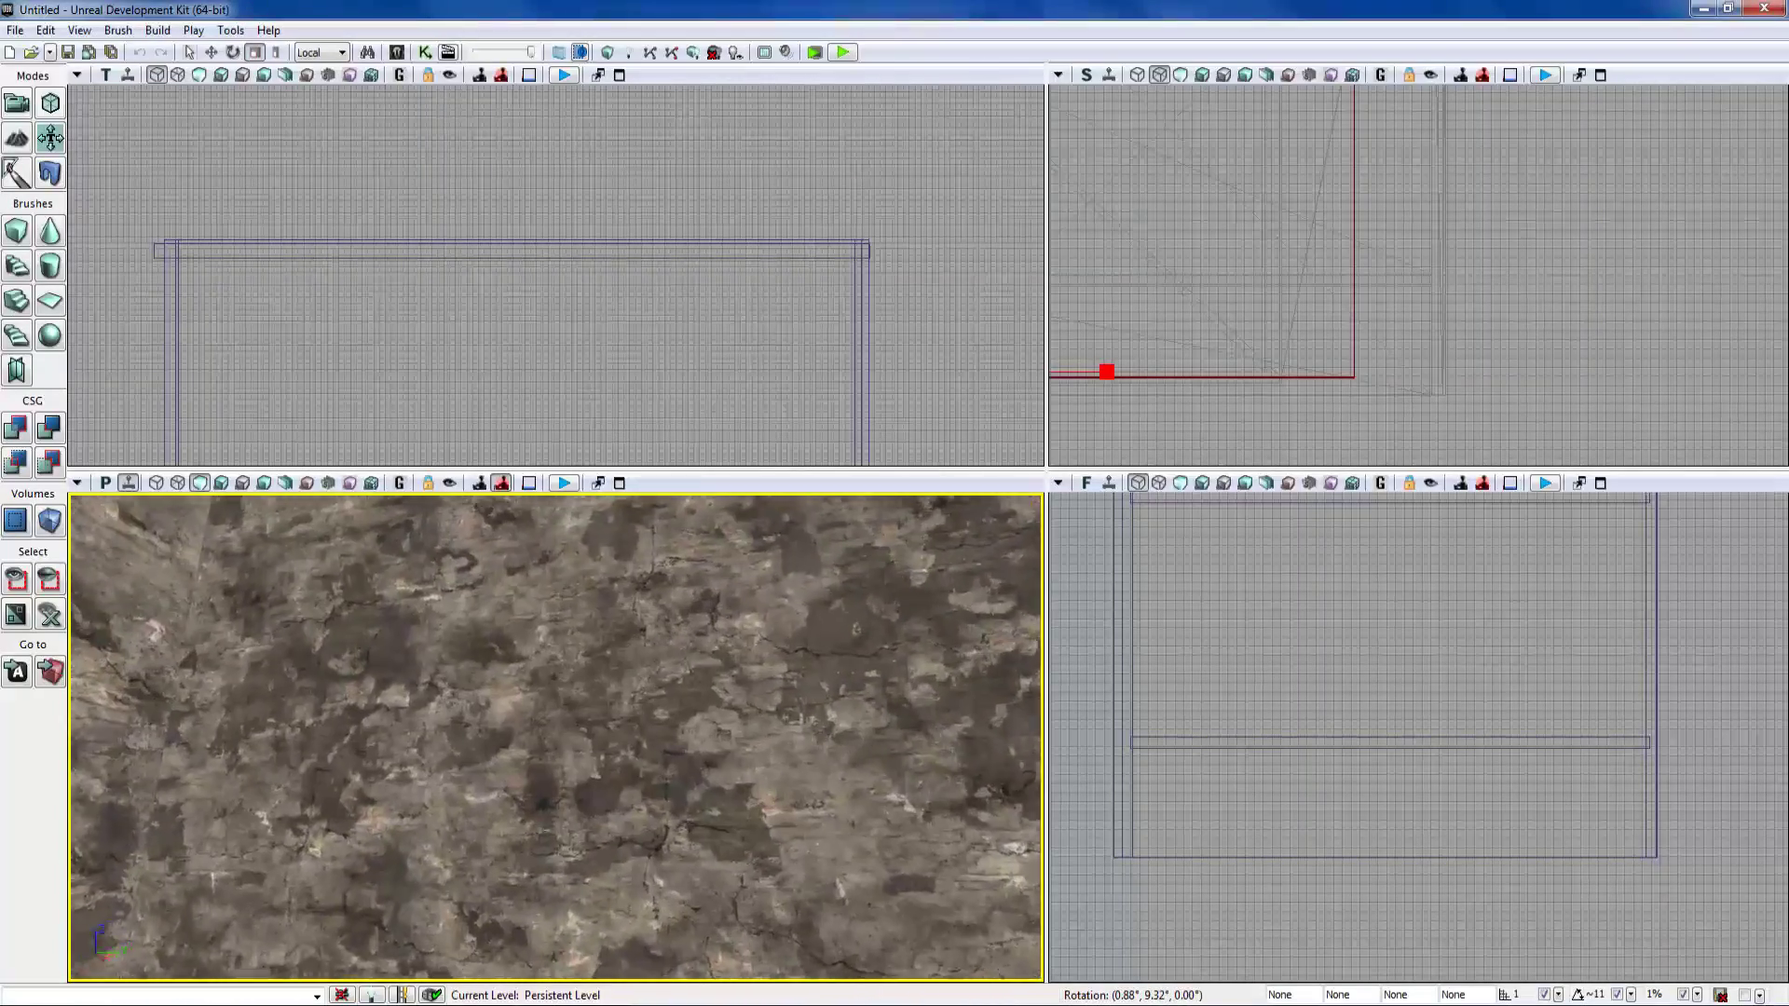
right_drag(555, 736, 755, 770)
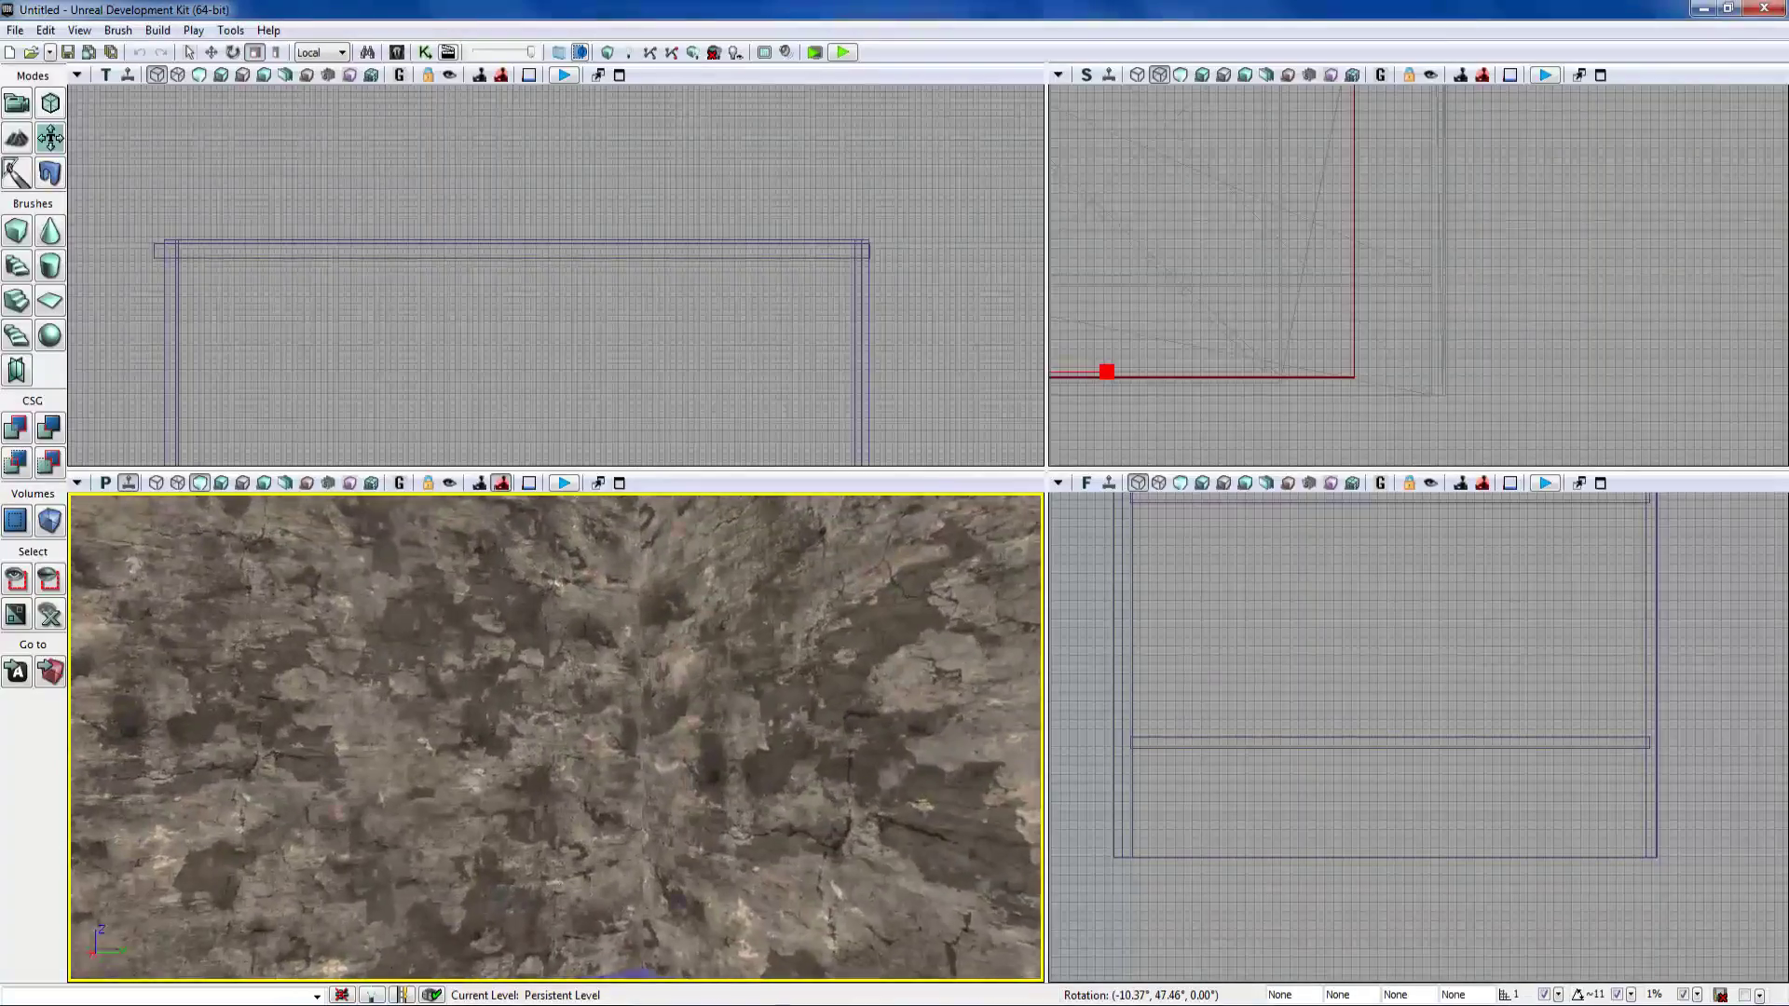
right_drag(556, 736, 634, 750)
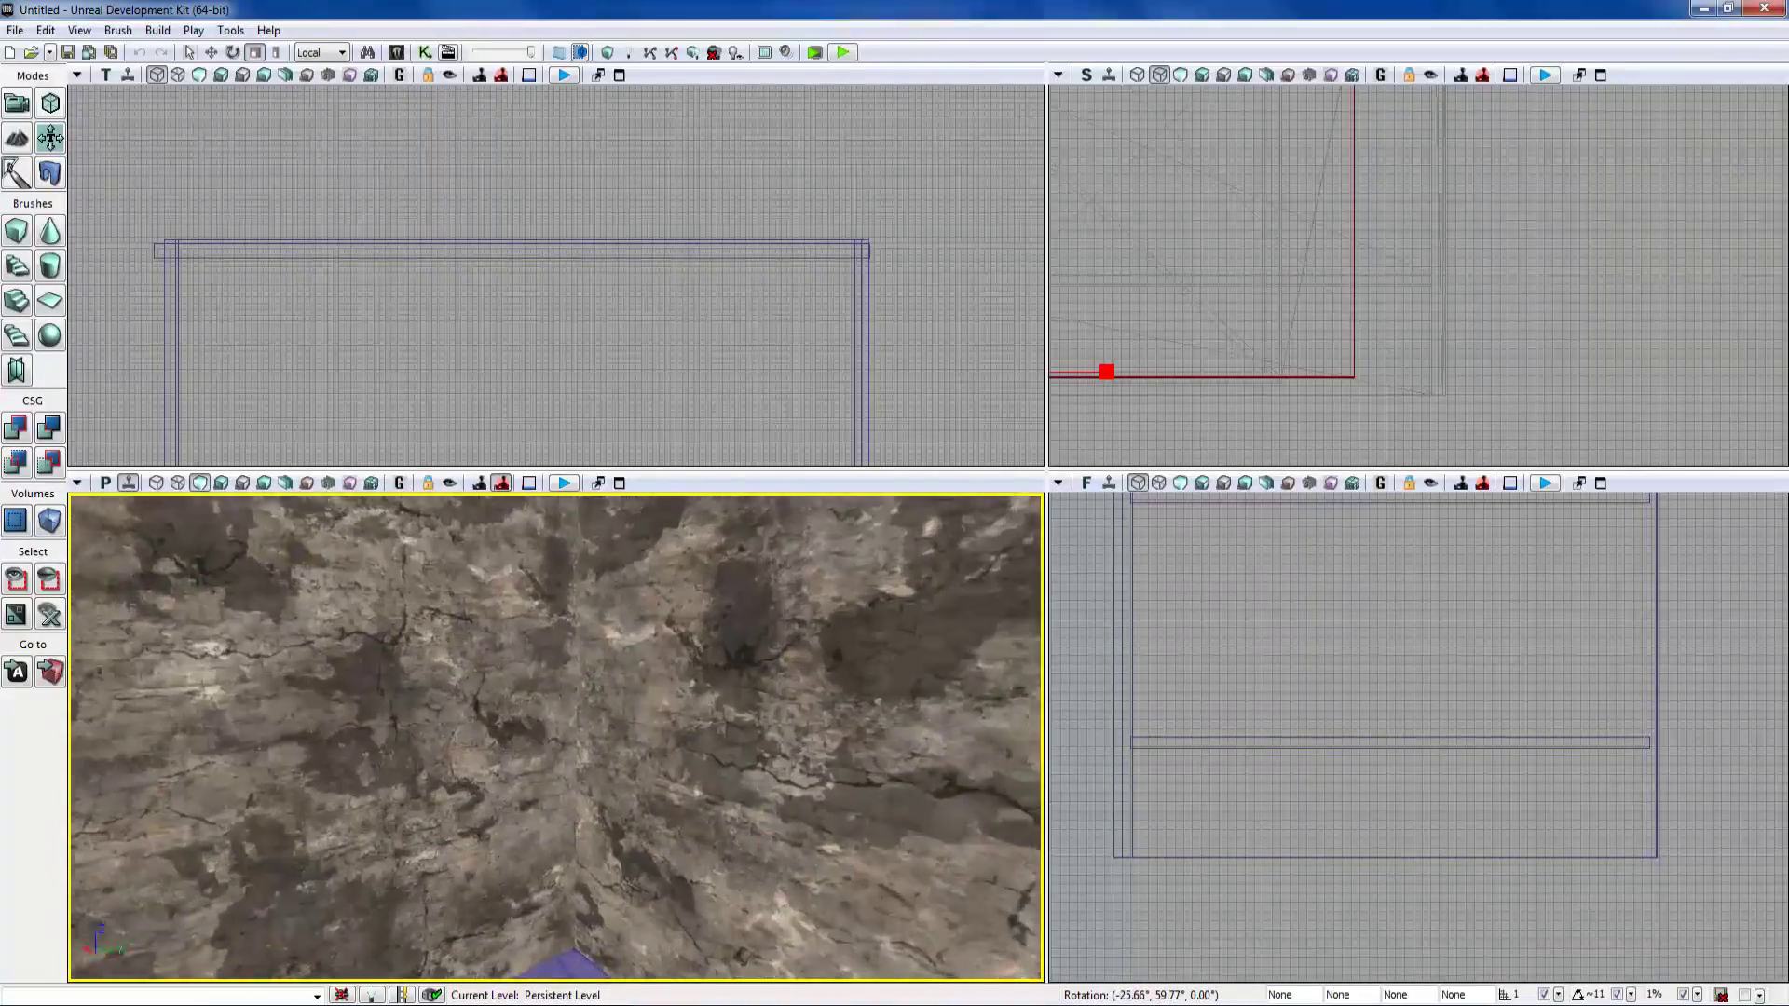
click(555, 736)
key(space)
right_drag(555, 736, 391, 773)
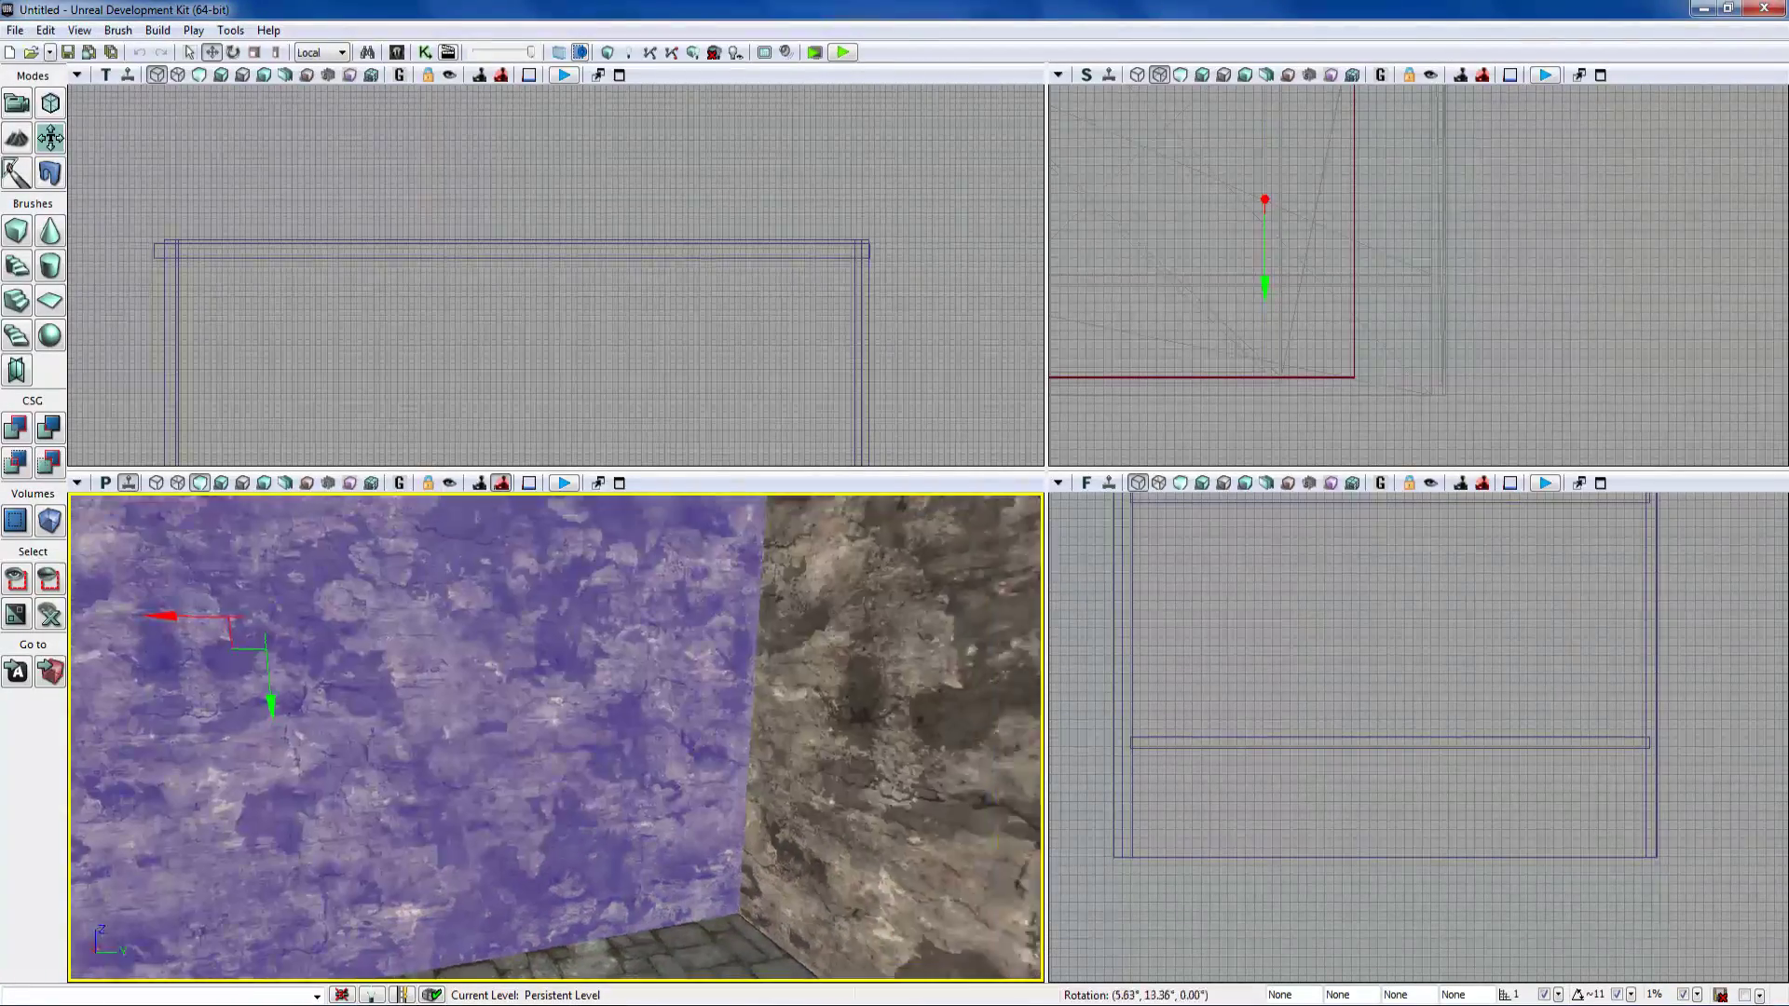
click(555, 923)
right_drag(556, 922, 466, 866)
click(556, 922)
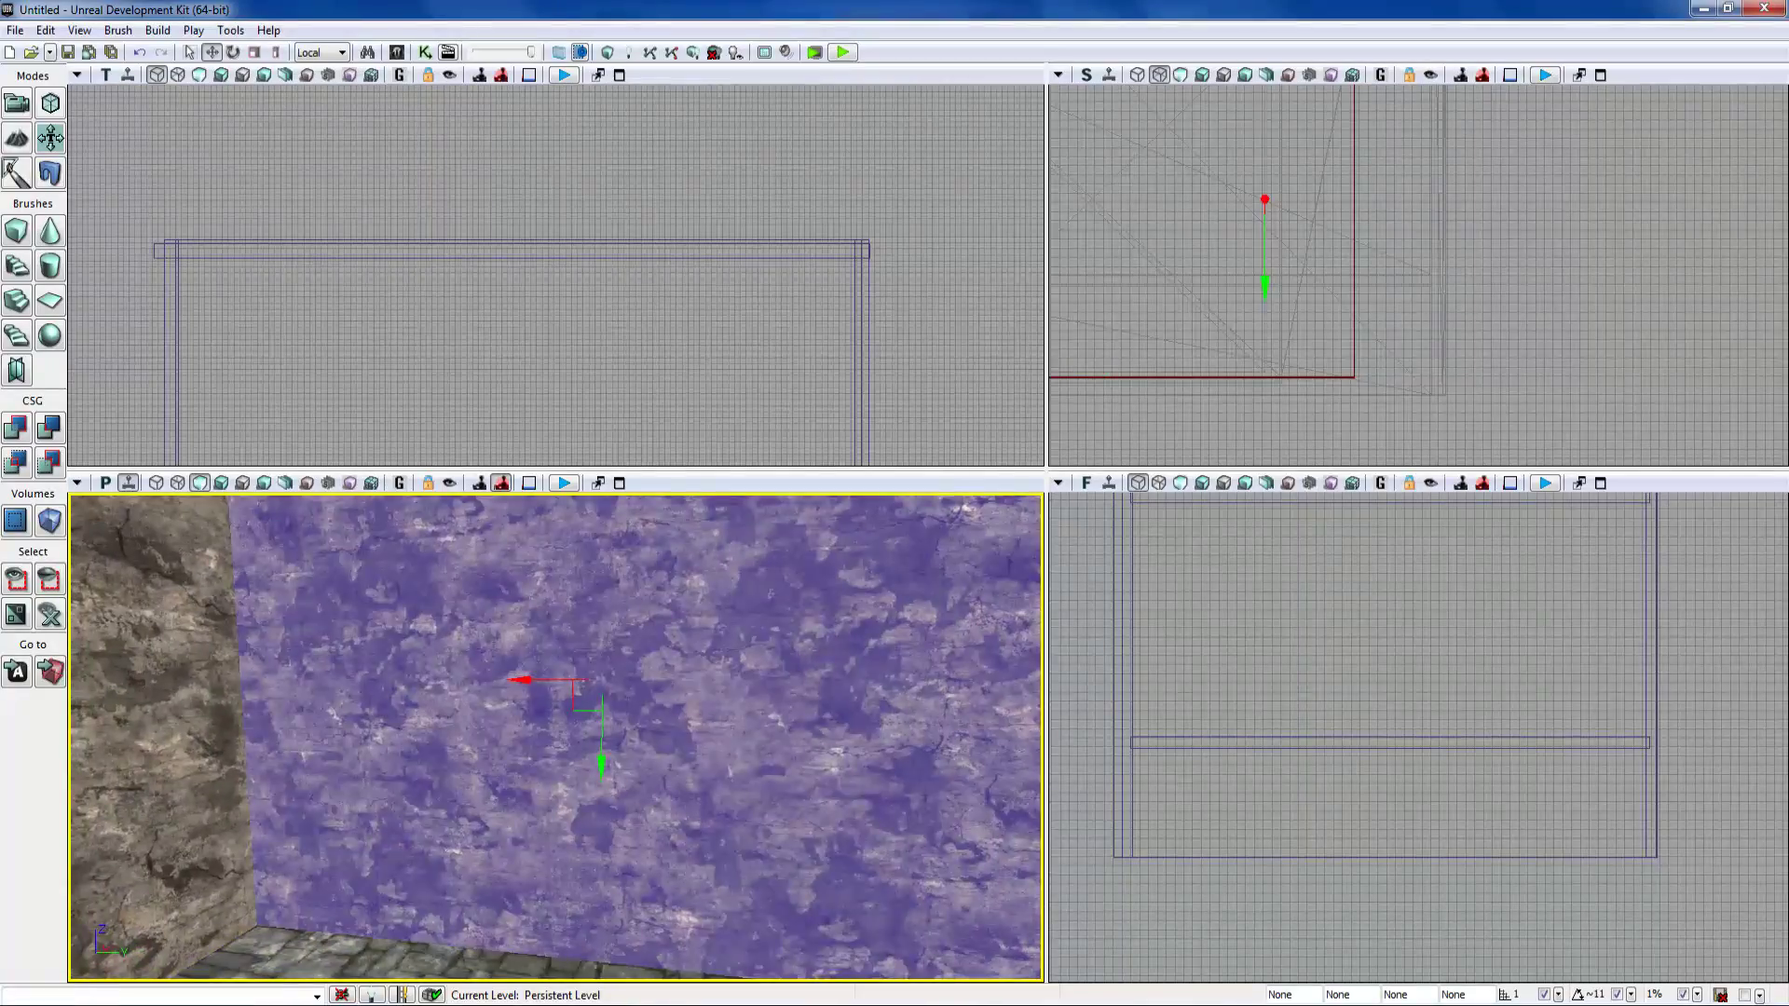
Step: Select another brick wall and rescale its texture with the scaling widget
right_drag(555, 736, 643, 694)
click(555, 736)
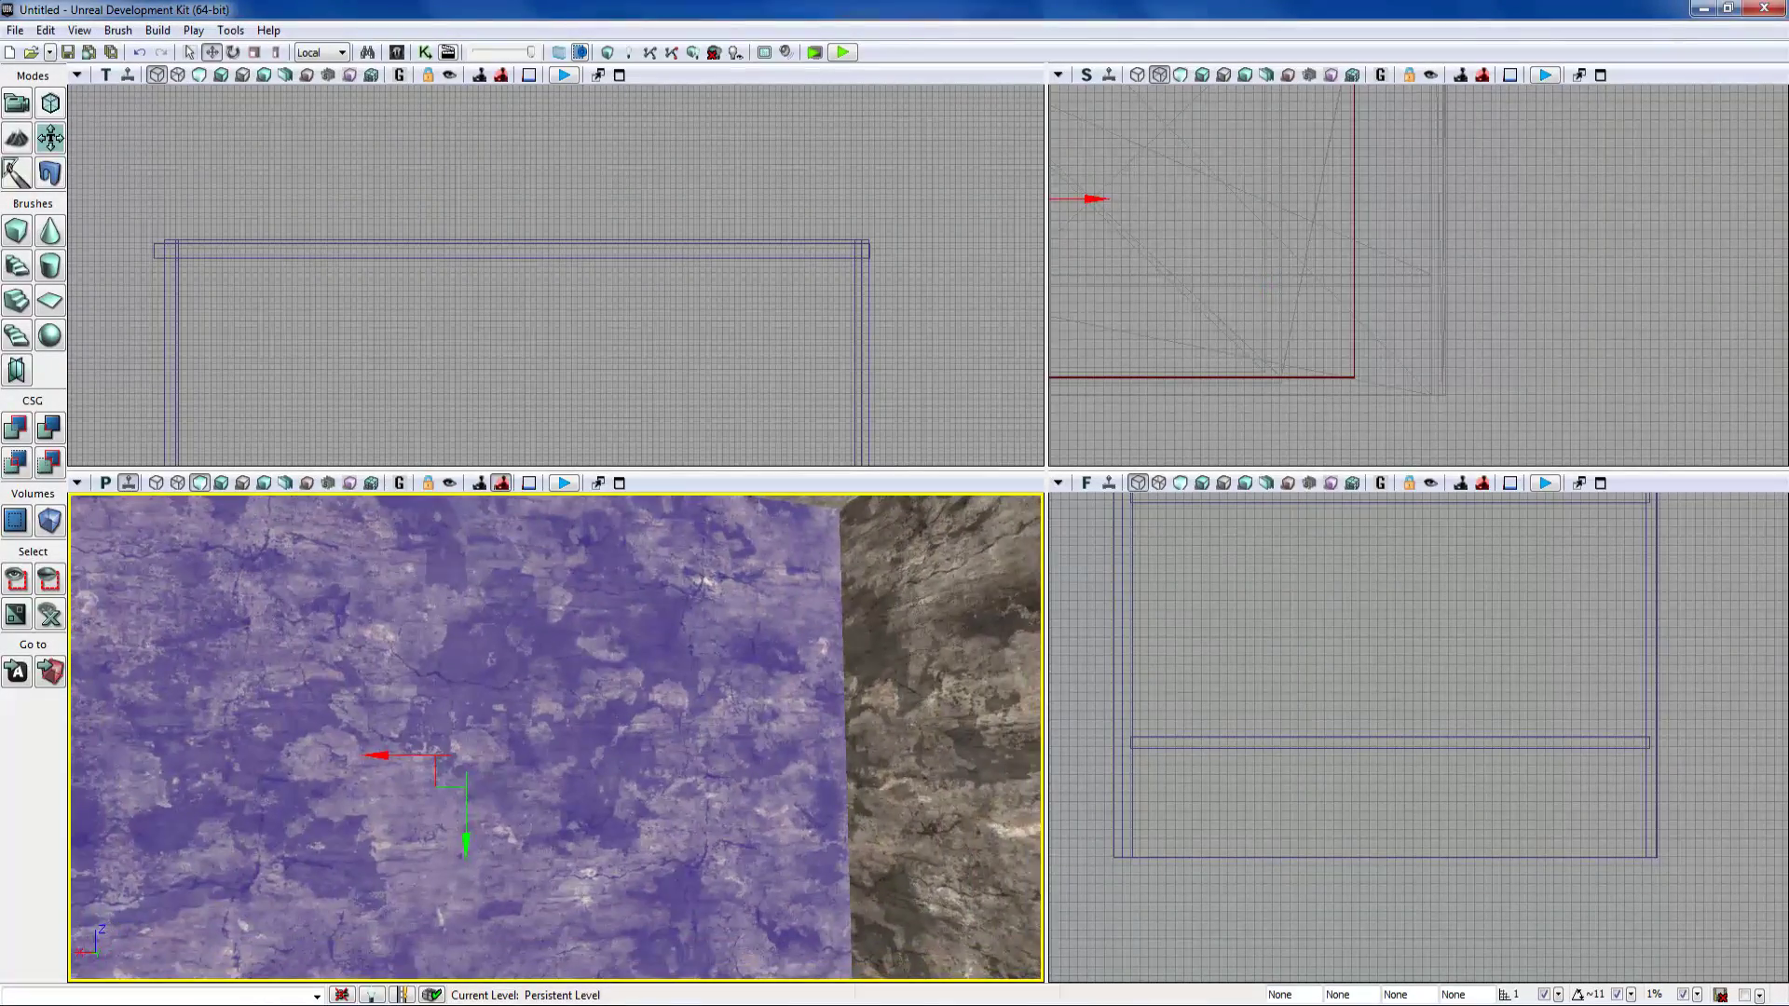
key(space)
key(space)
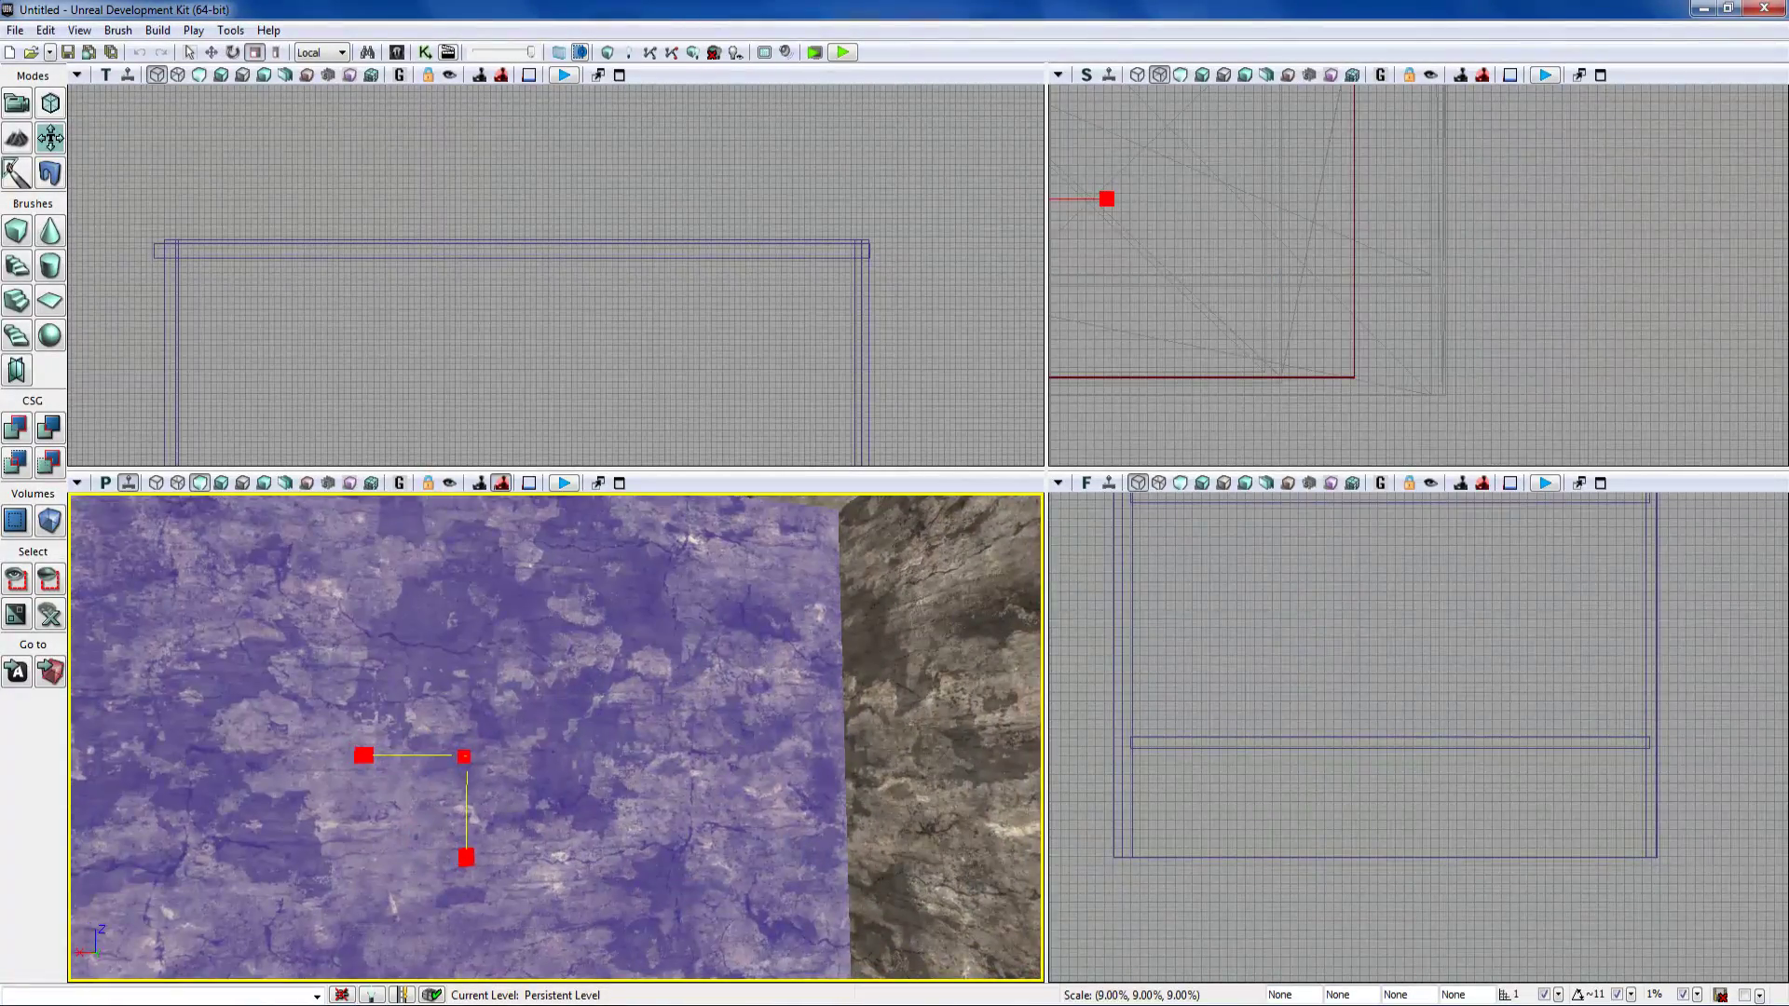
right_drag(555, 736, 624, 734)
click(555, 736)
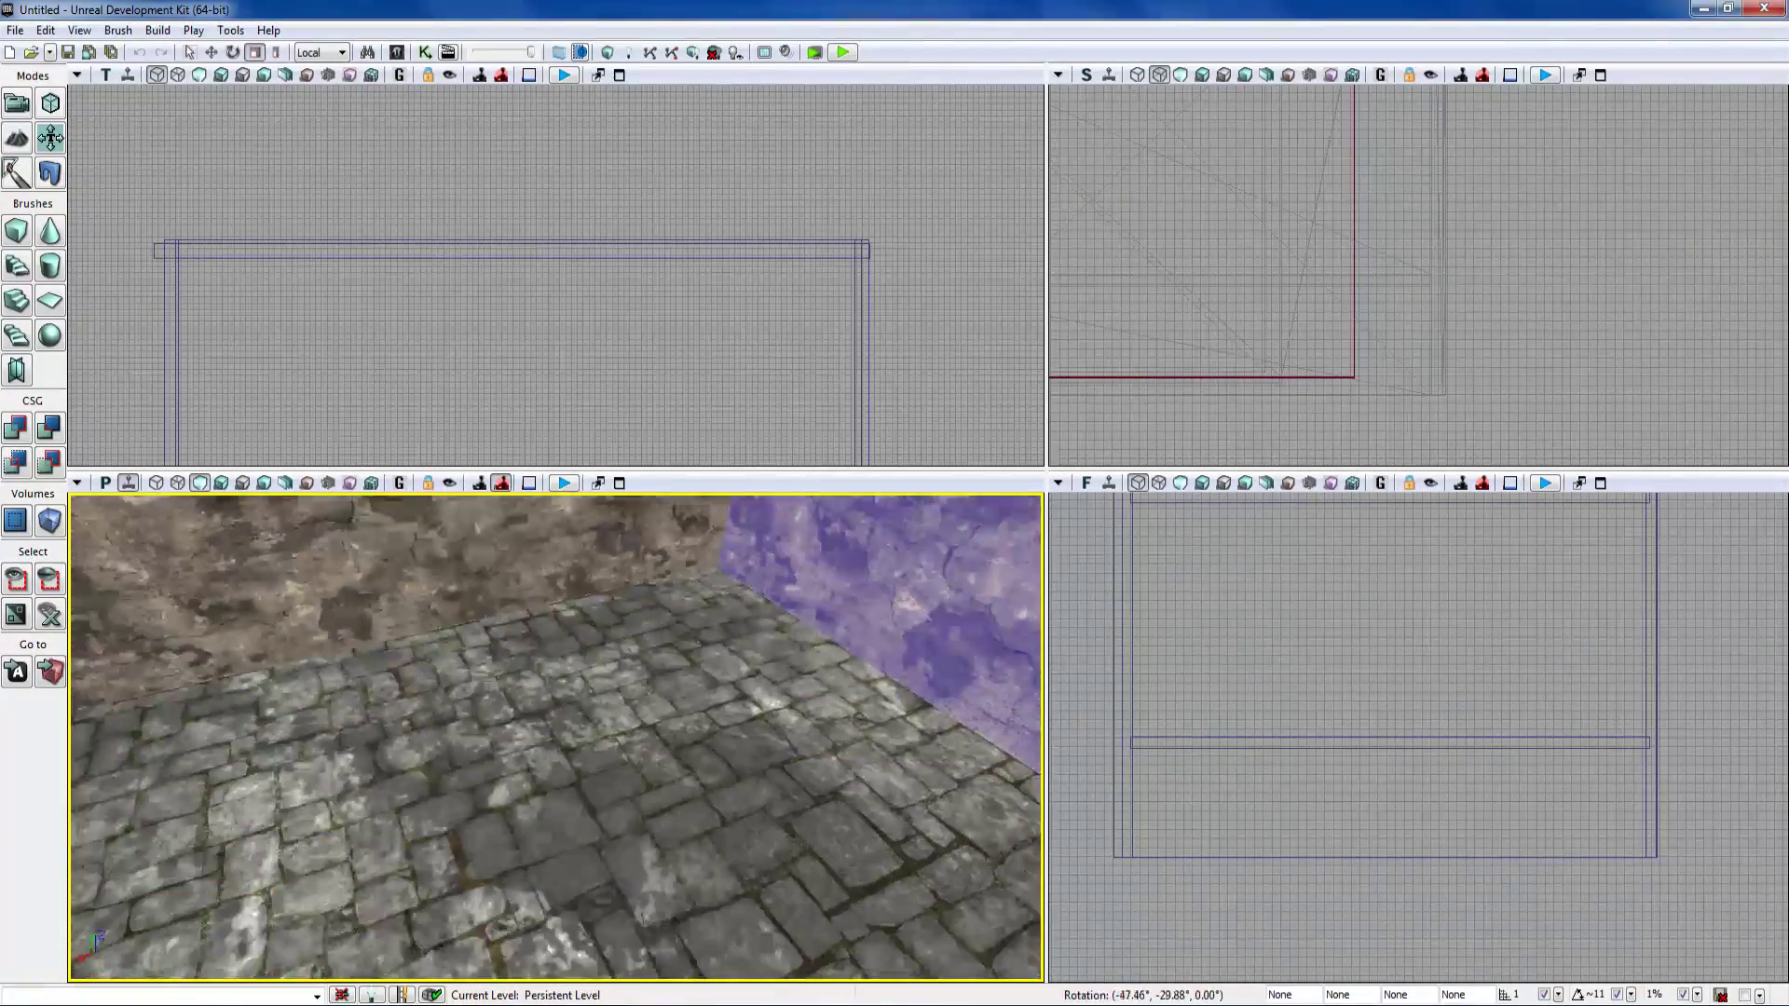
Step: Select the stone floor and scale its texture down so the tiles are smaller
right_drag(556, 736, 556, 757)
click(555, 736)
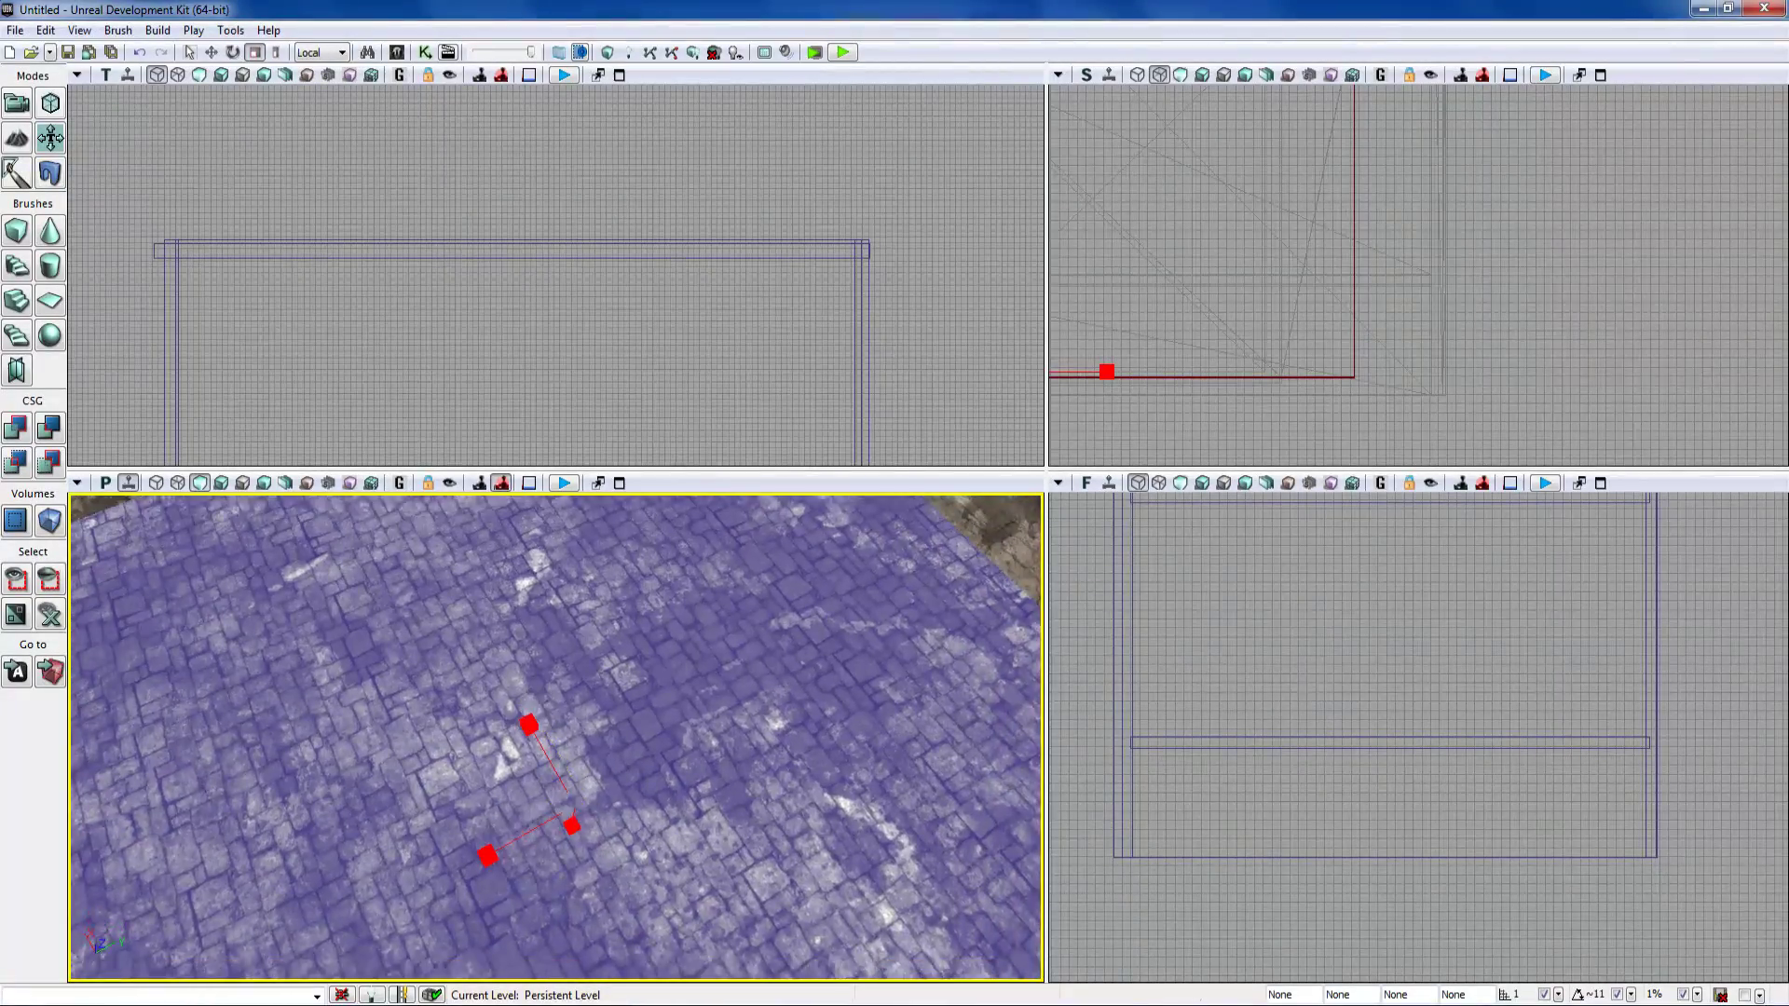
click(100, 552)
right_drag(101, 552, 91, 551)
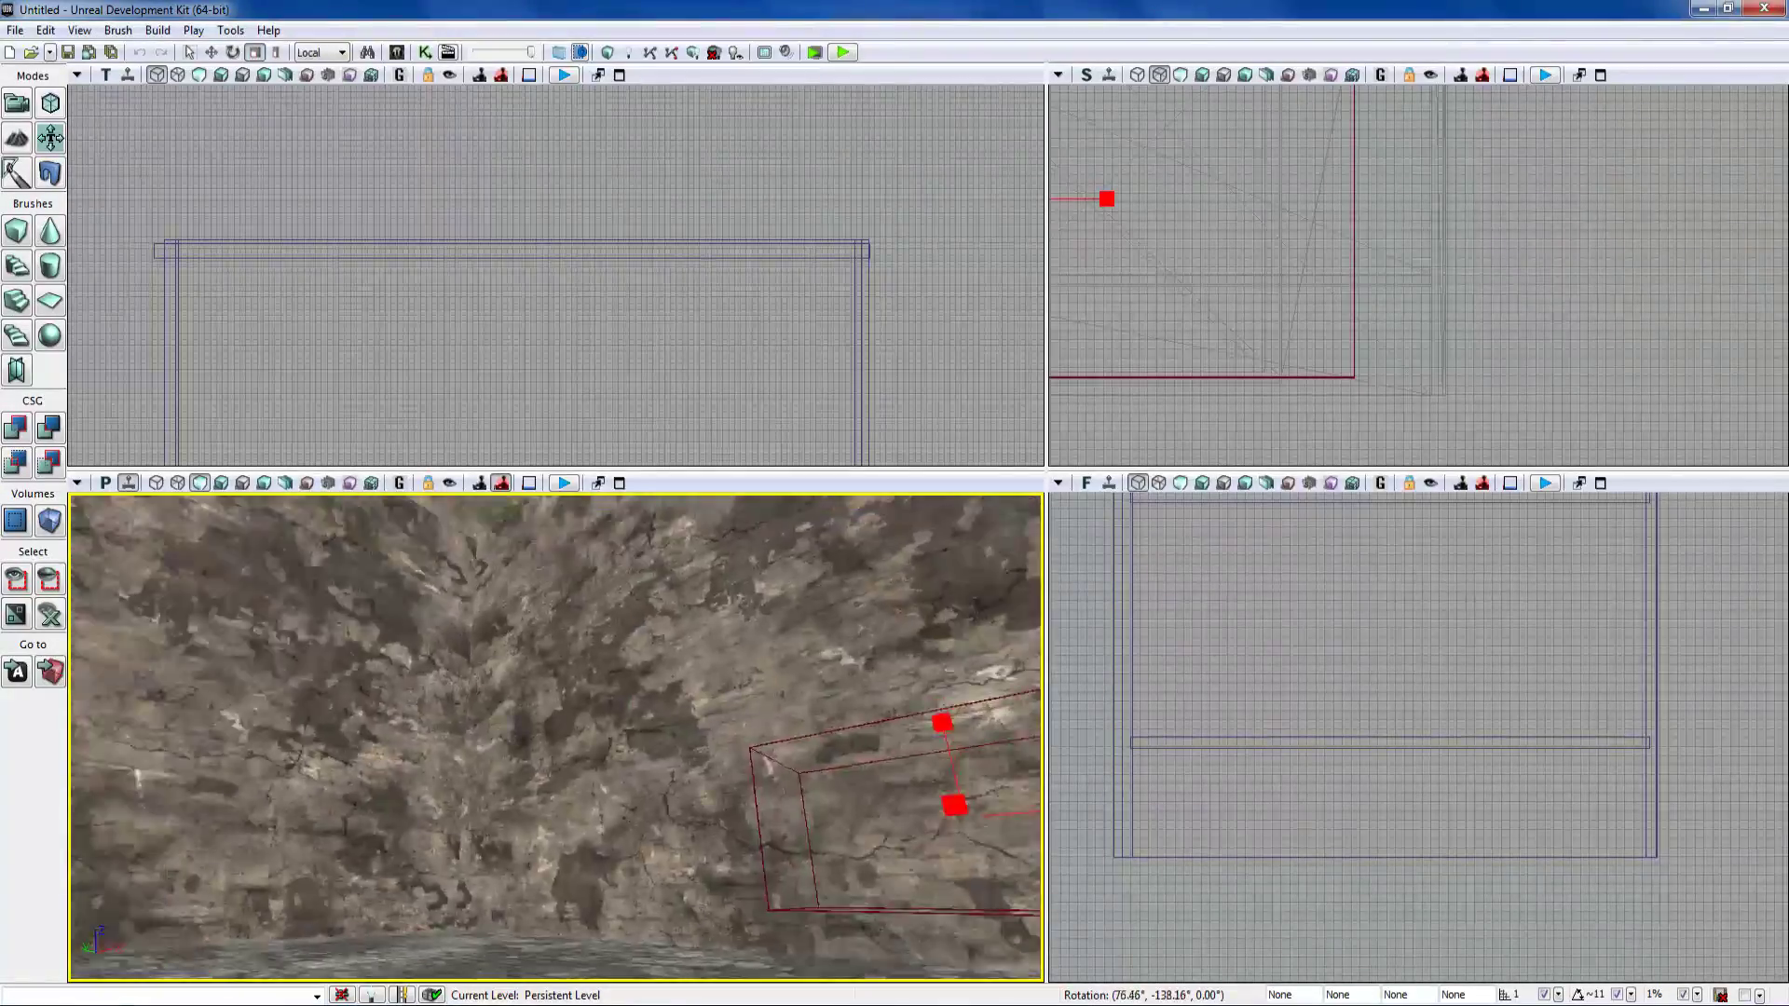
Step: Select the ceiling and scale its texture down to a finer pattern
click(559, 690)
right_drag(559, 690, 530, 593)
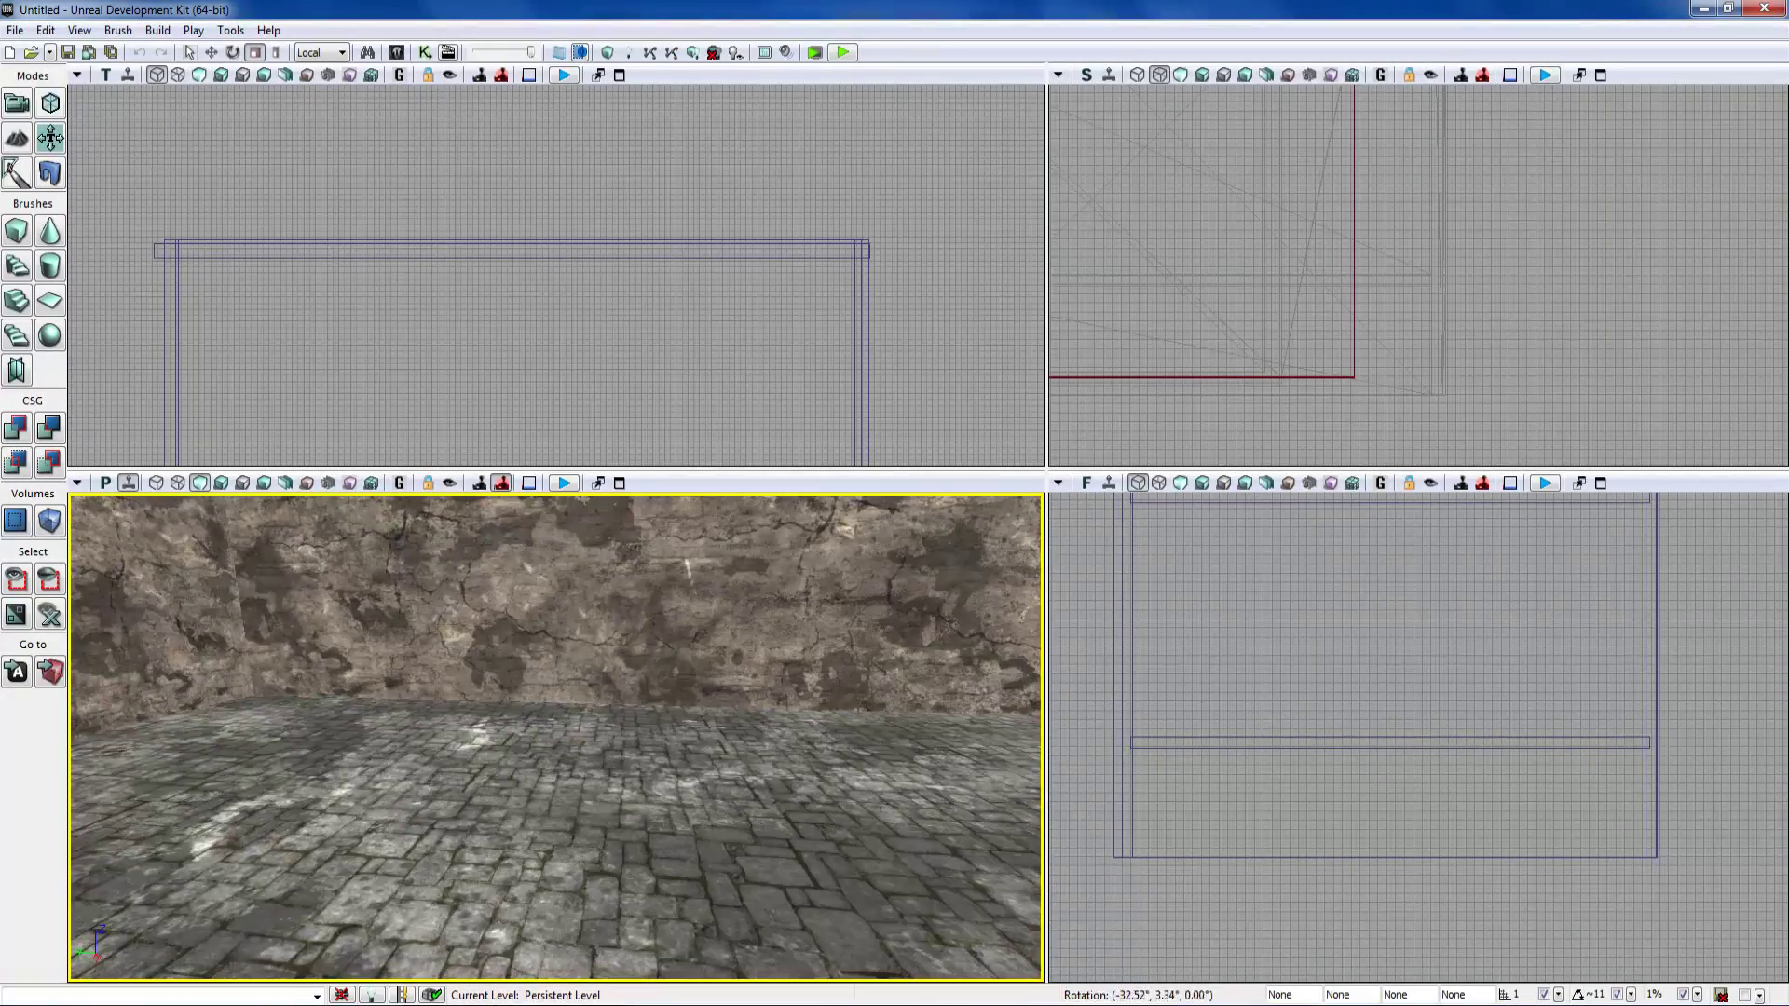
click(560, 792)
right_drag(559, 792, 554, 769)
click(560, 703)
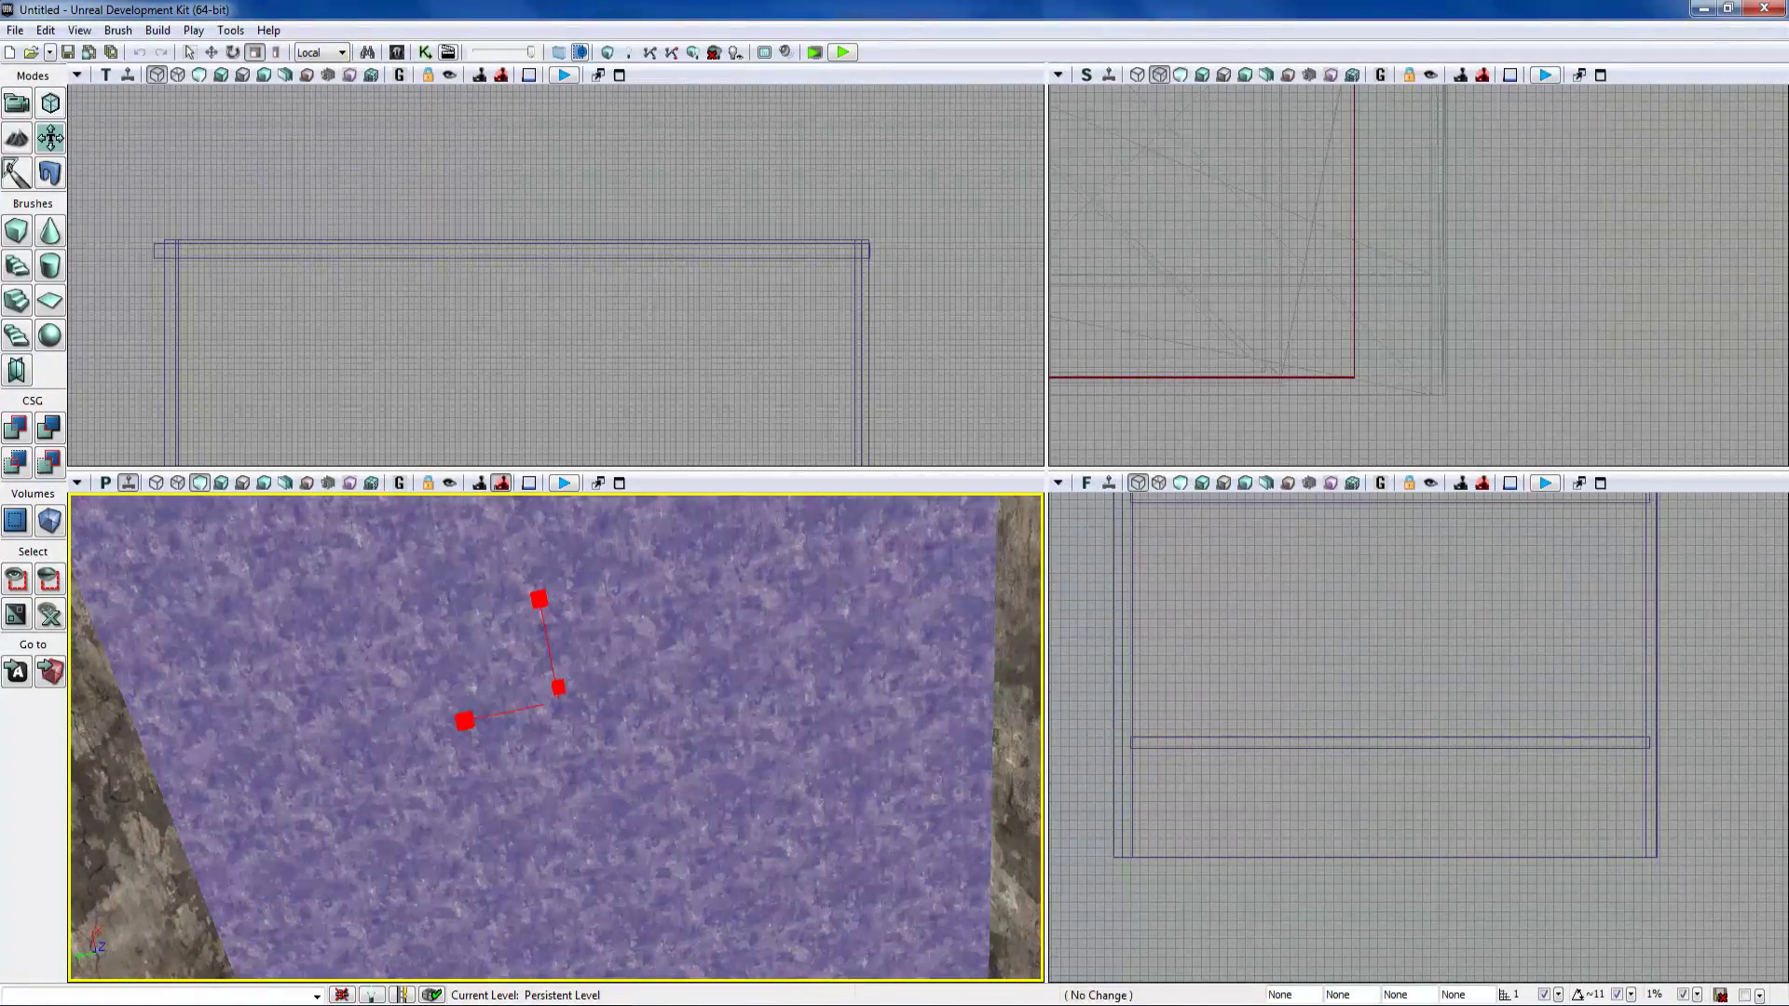
Step: Rescale the ceiling texture uniformly by about 58% and select the stone floor to compare its tile size
drag(471, 699, 490, 694)
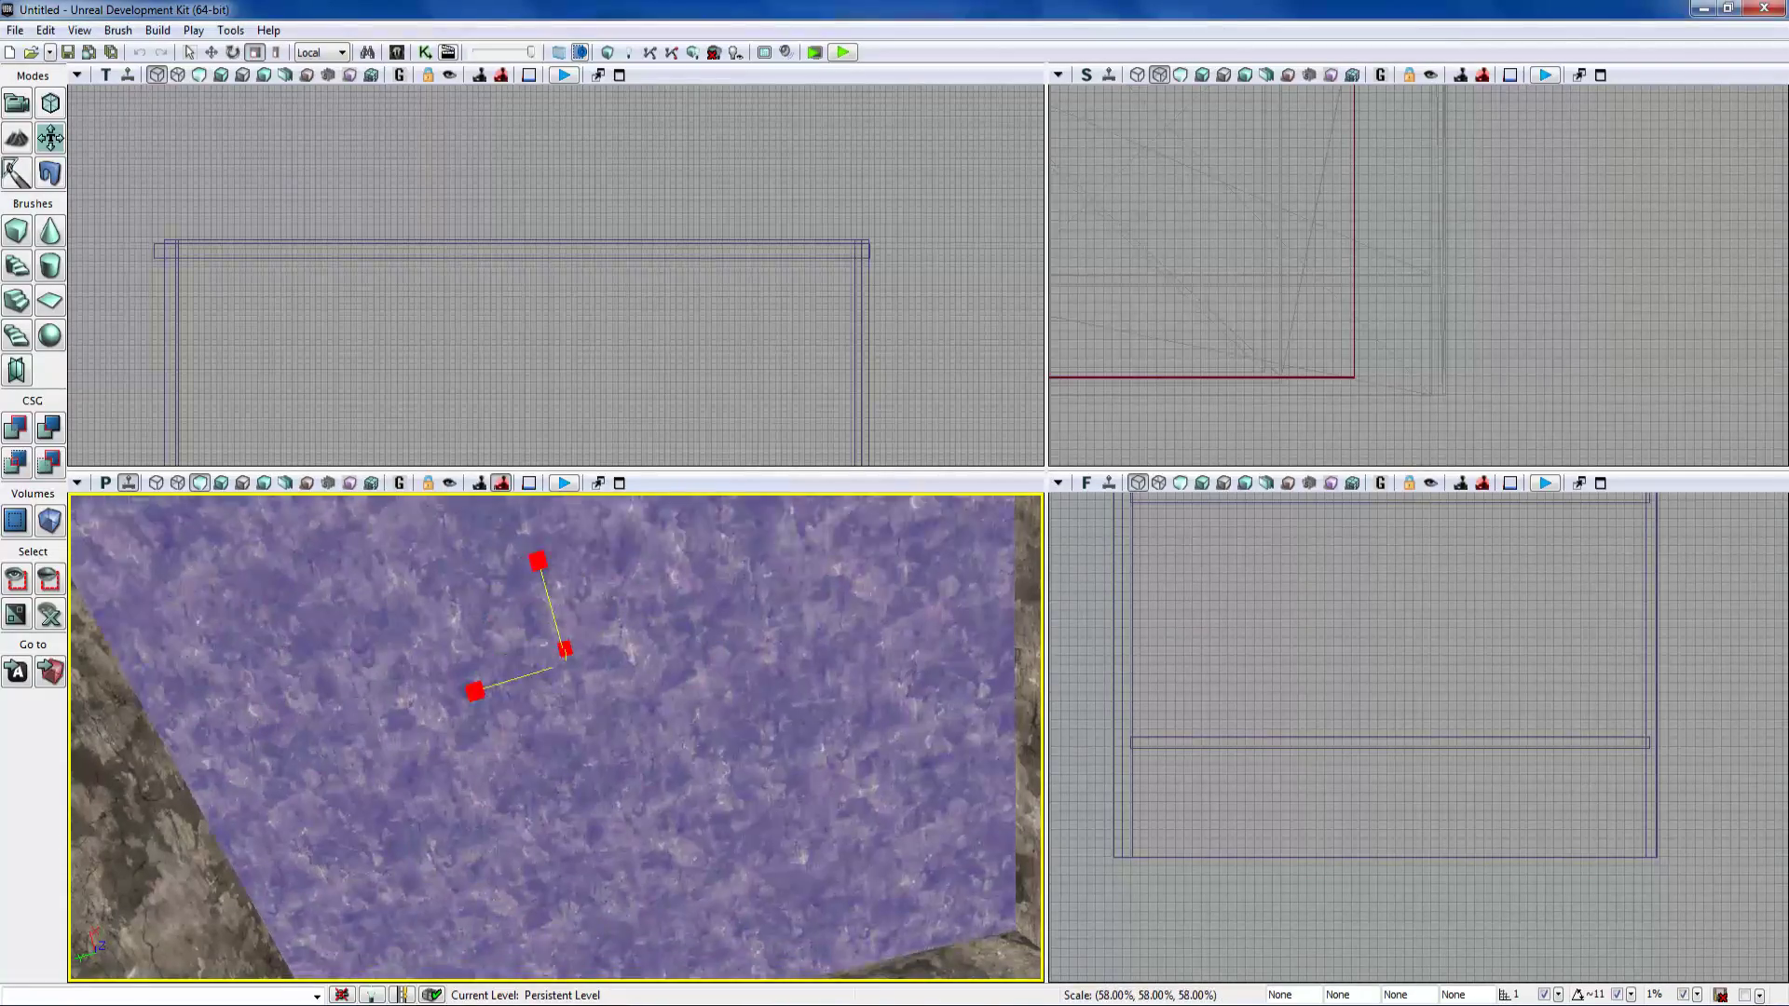
click(557, 954)
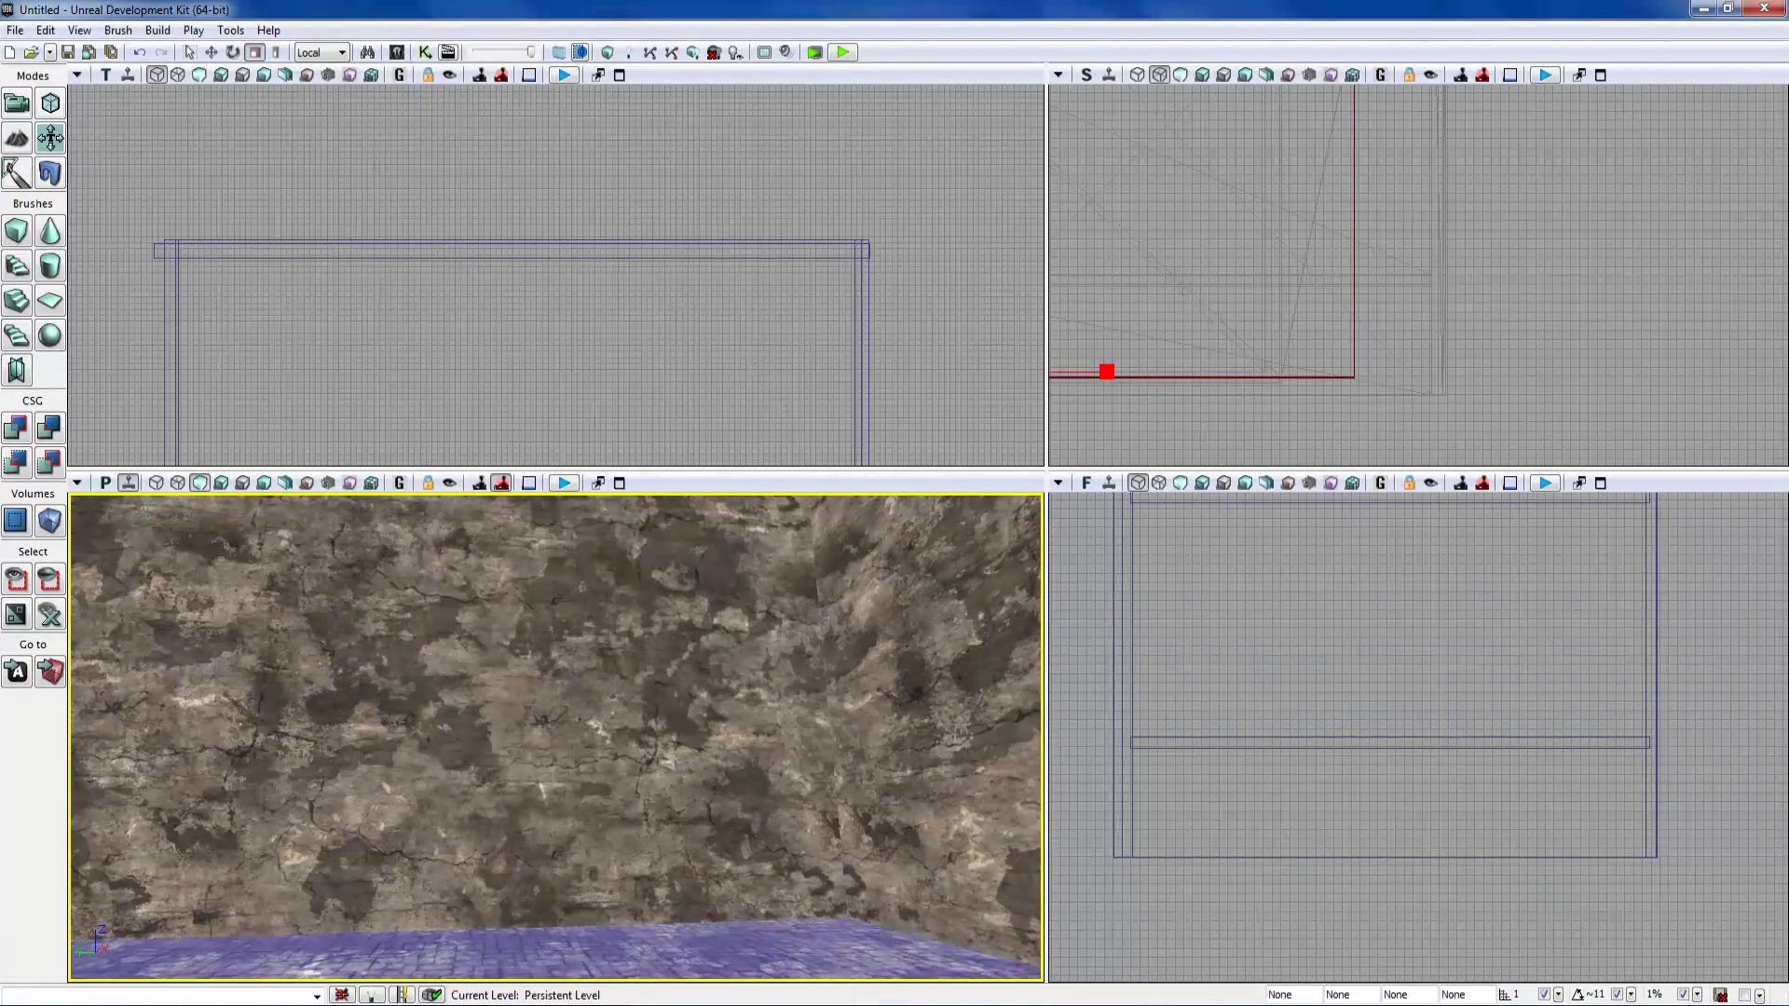
right_drag(558, 737, 429, 801)
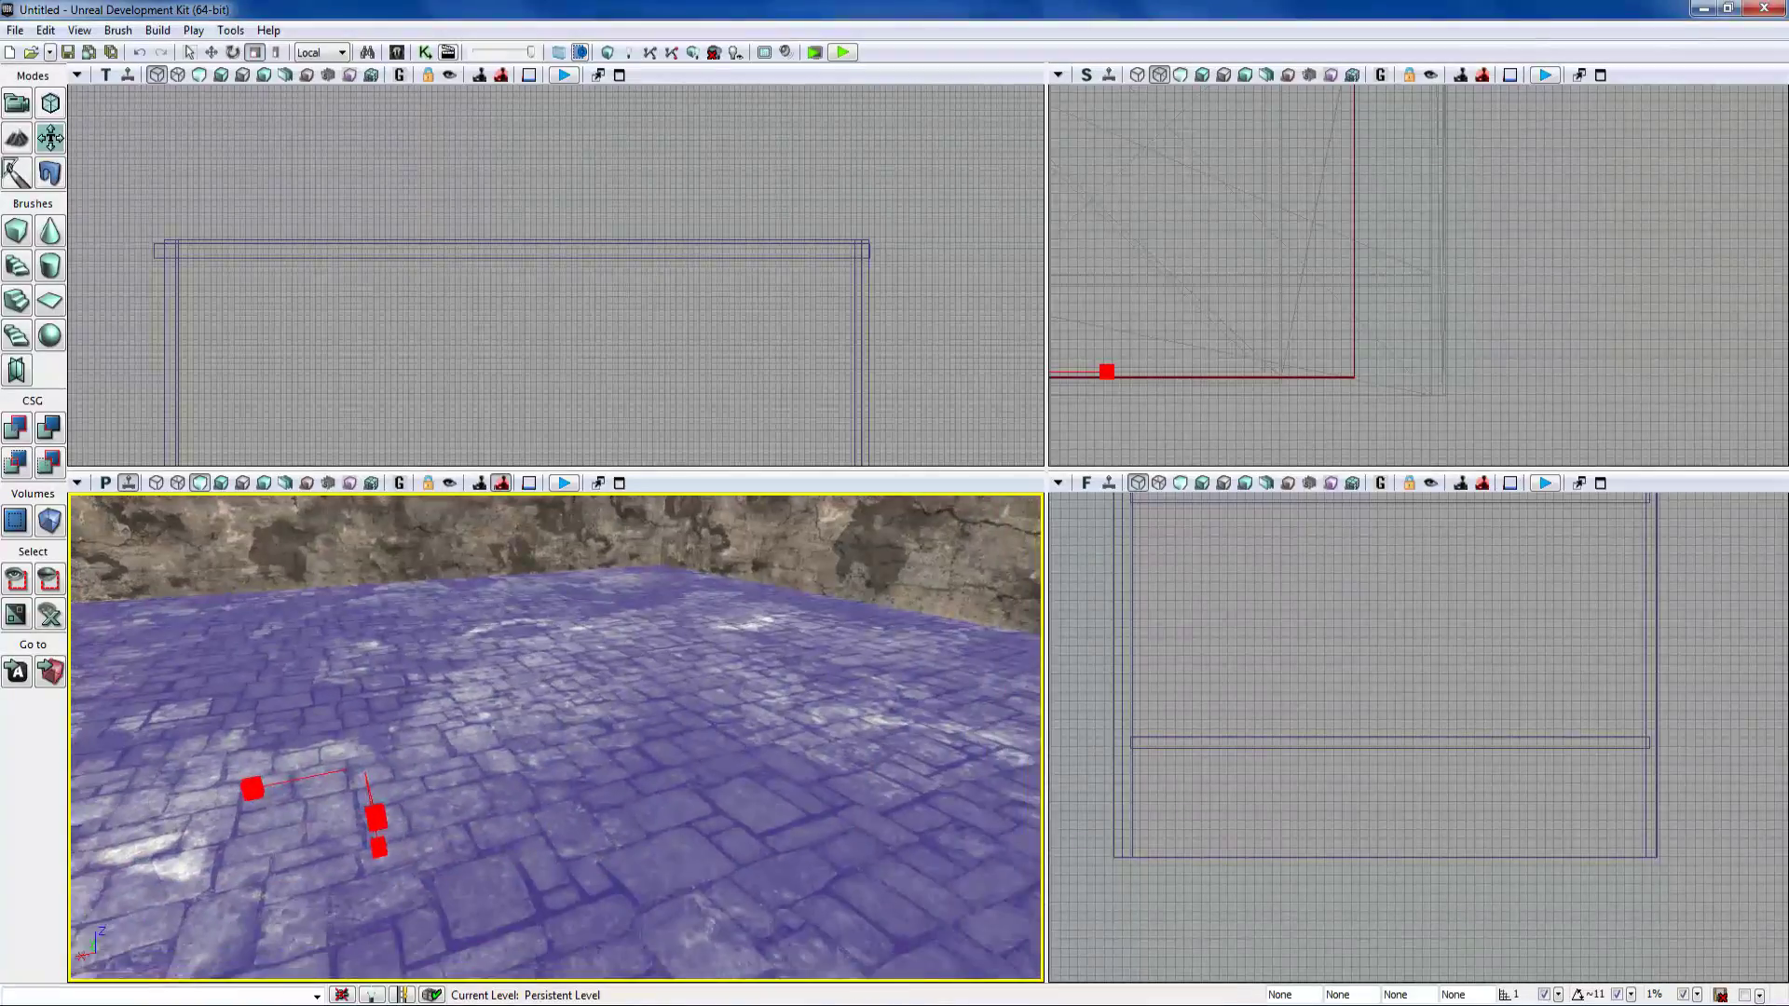
click(557, 540)
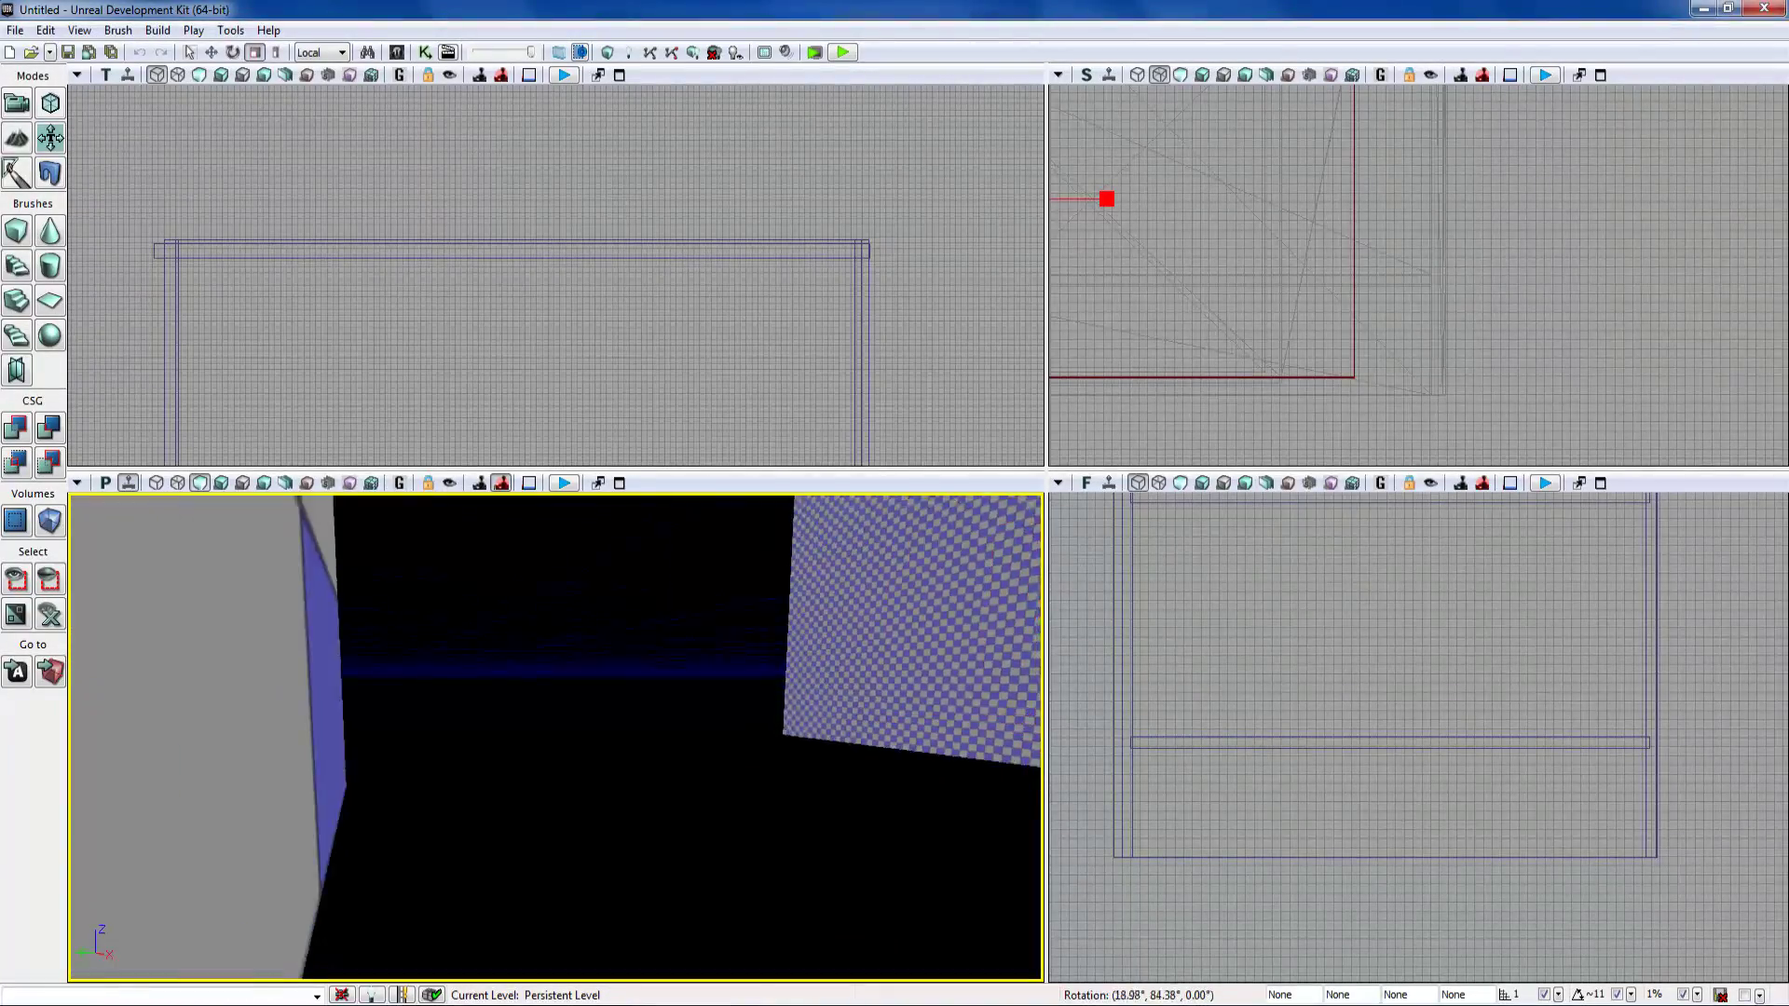
Step: Examine the ceiling, wall and floor textures from several sides of the room to judge their scale and alignment
right_drag(558, 736, 321, 624)
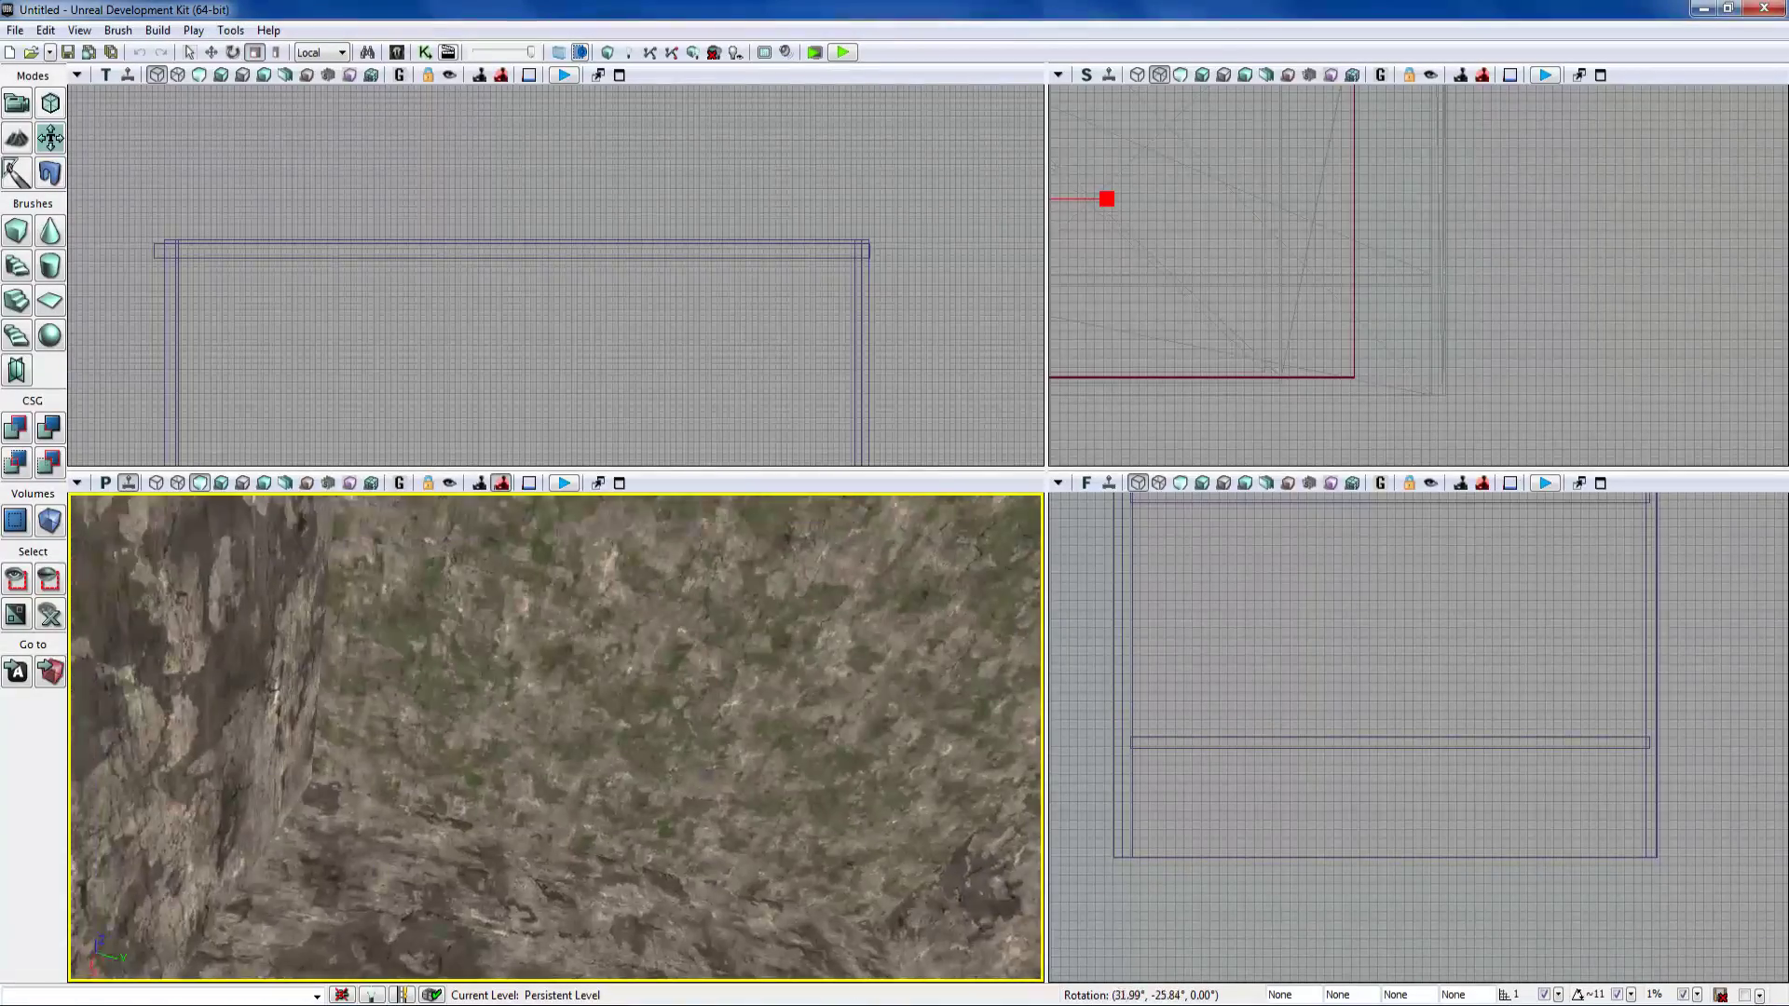
right_drag(438, 708, 452, 746)
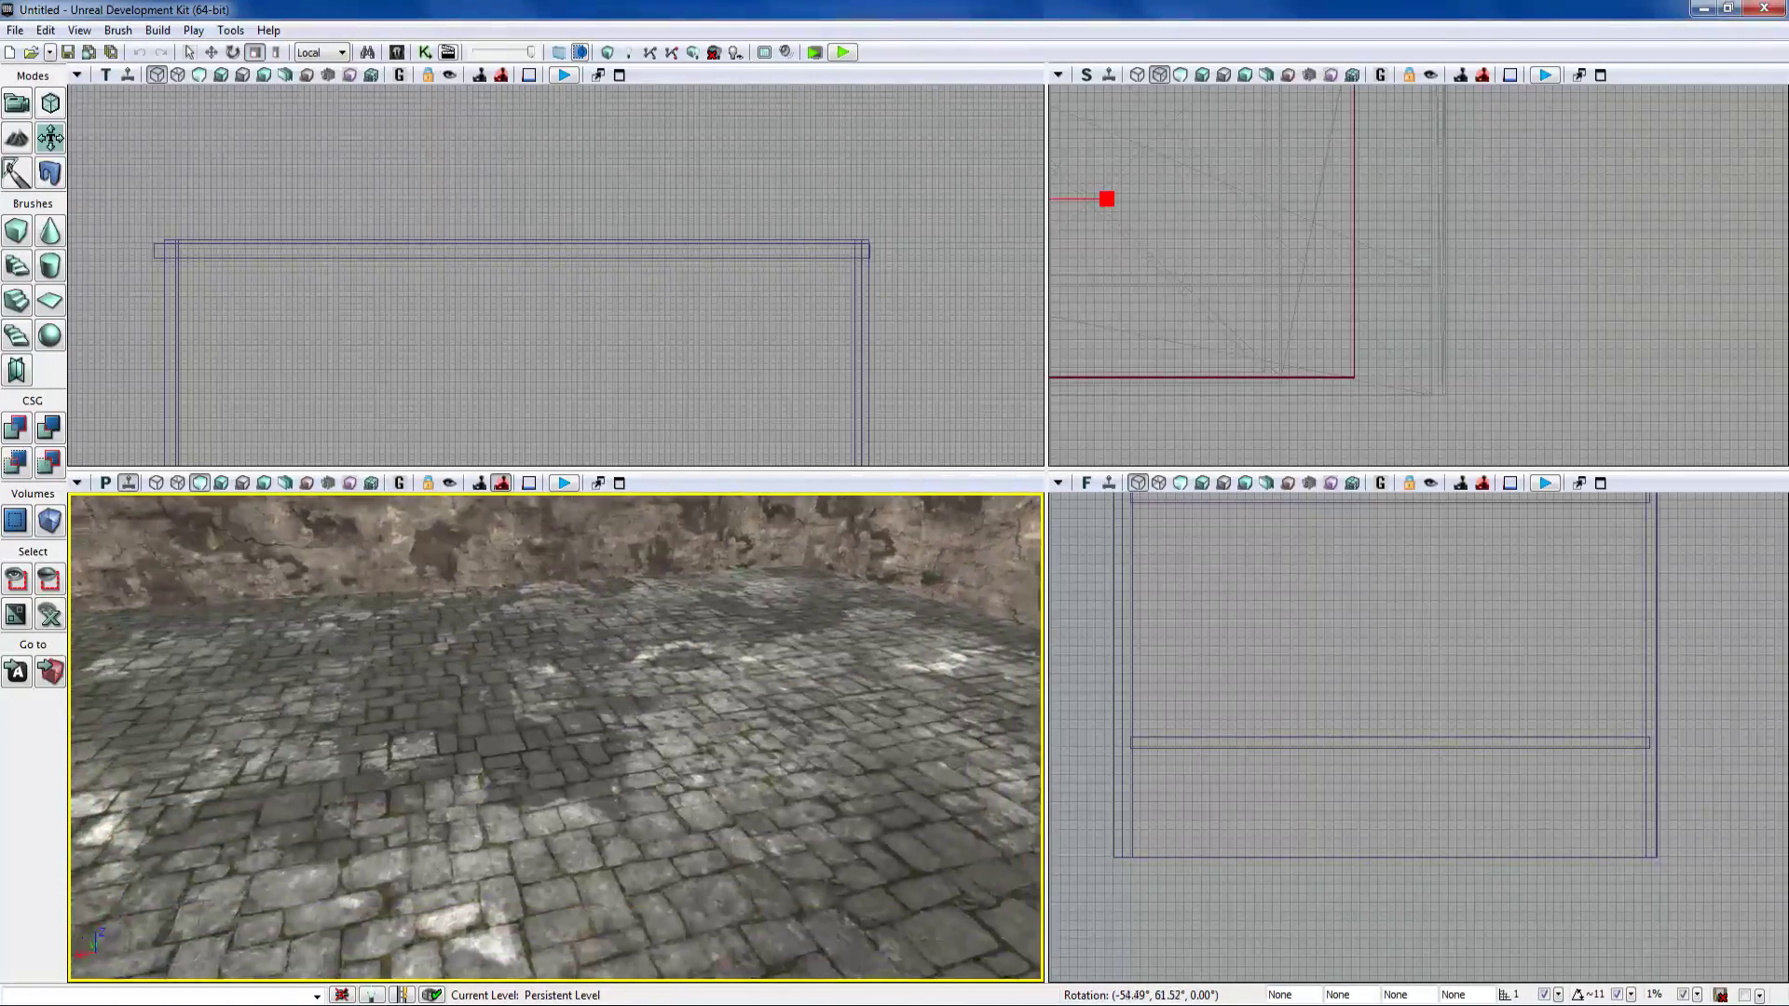
right_drag(555, 736, 727, 721)
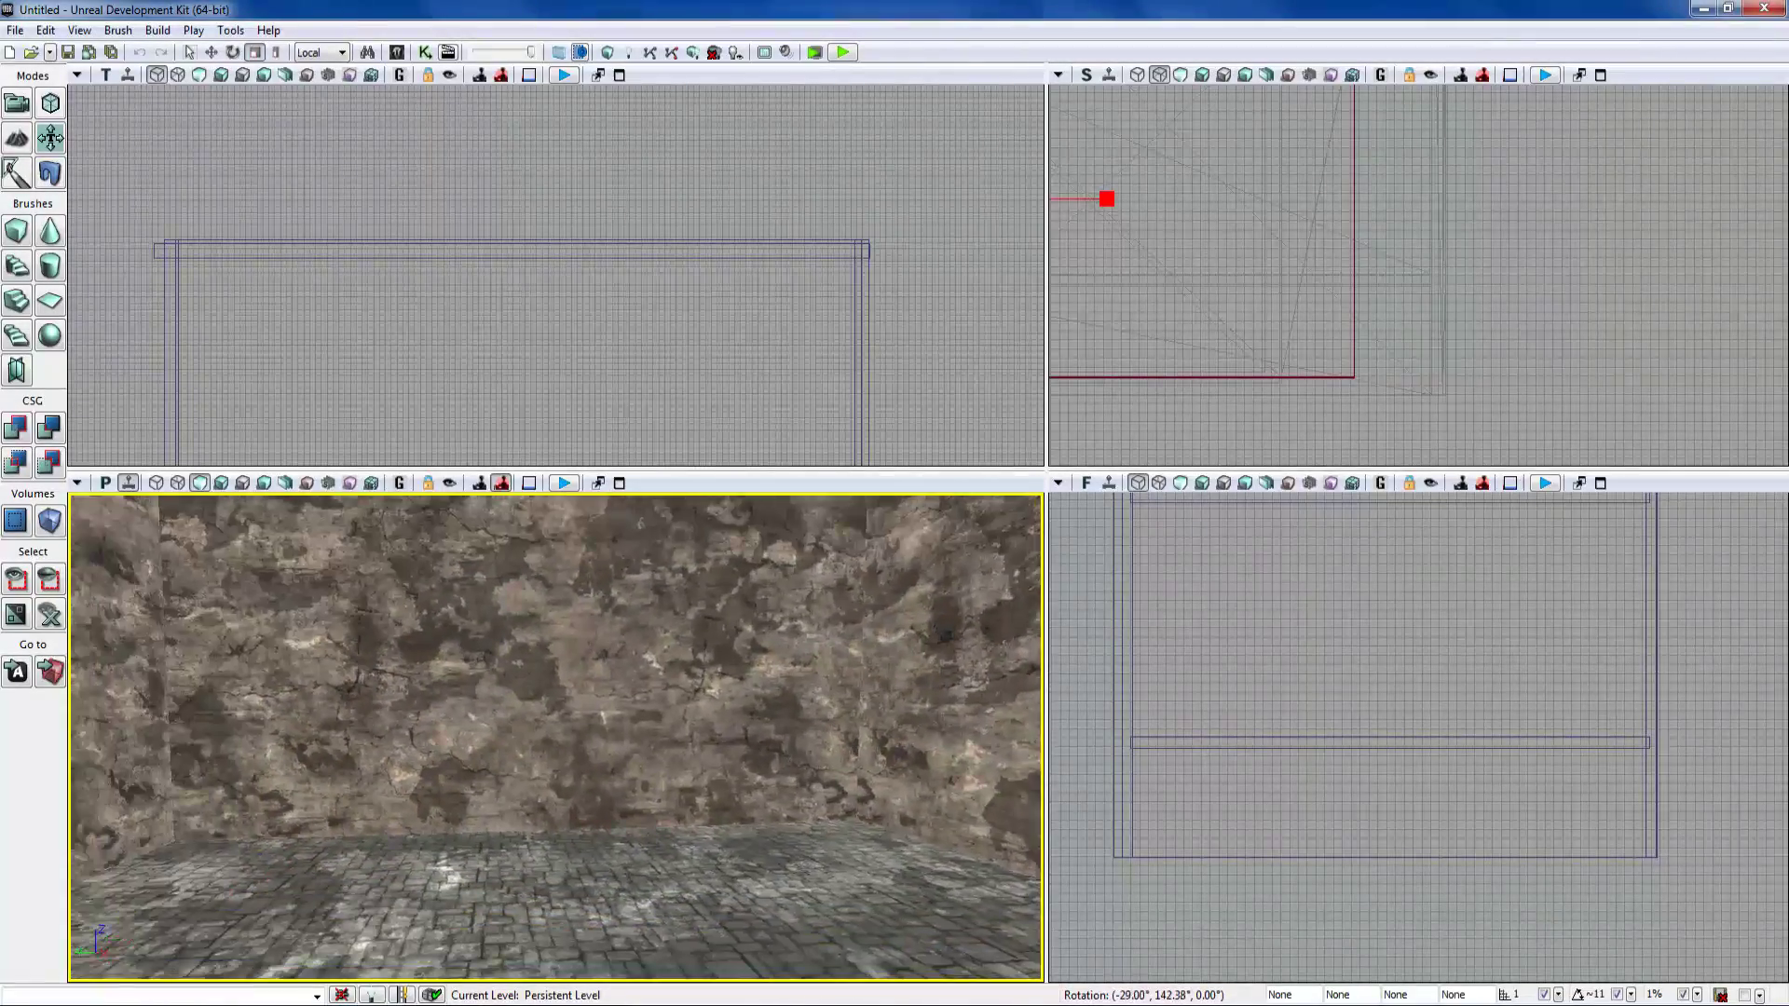
right_drag(555, 736, 529, 757)
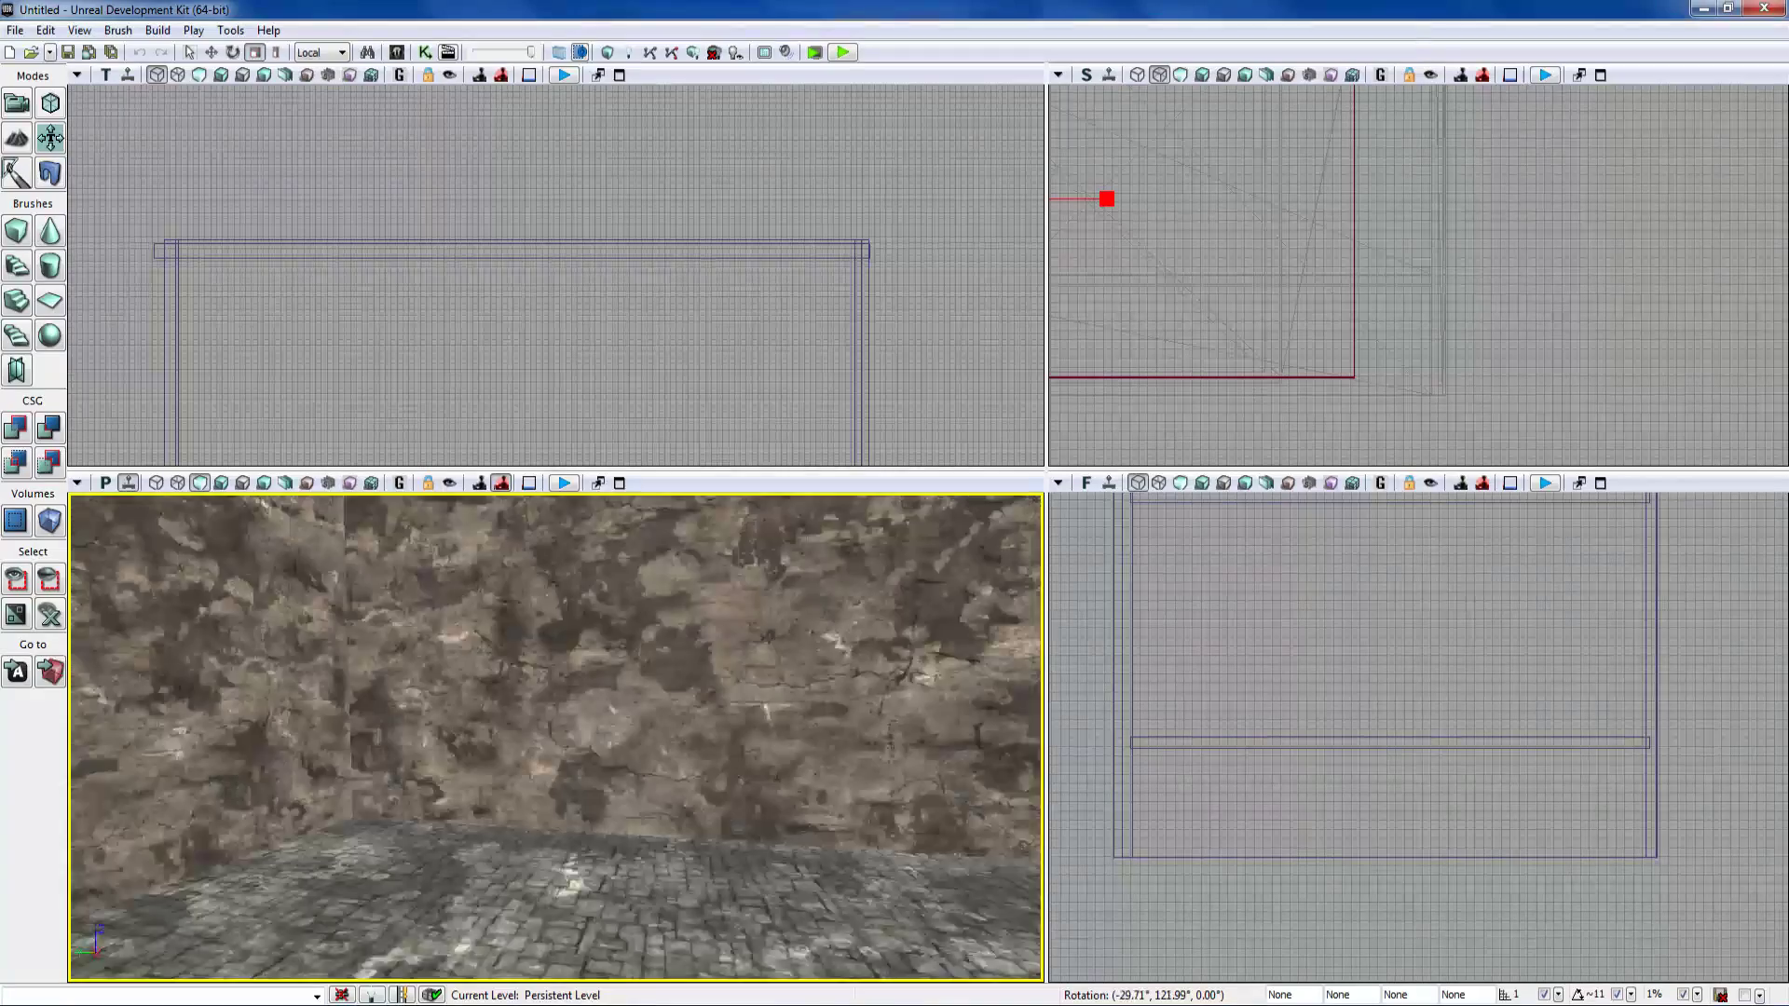
right_drag(555, 736, 541, 870)
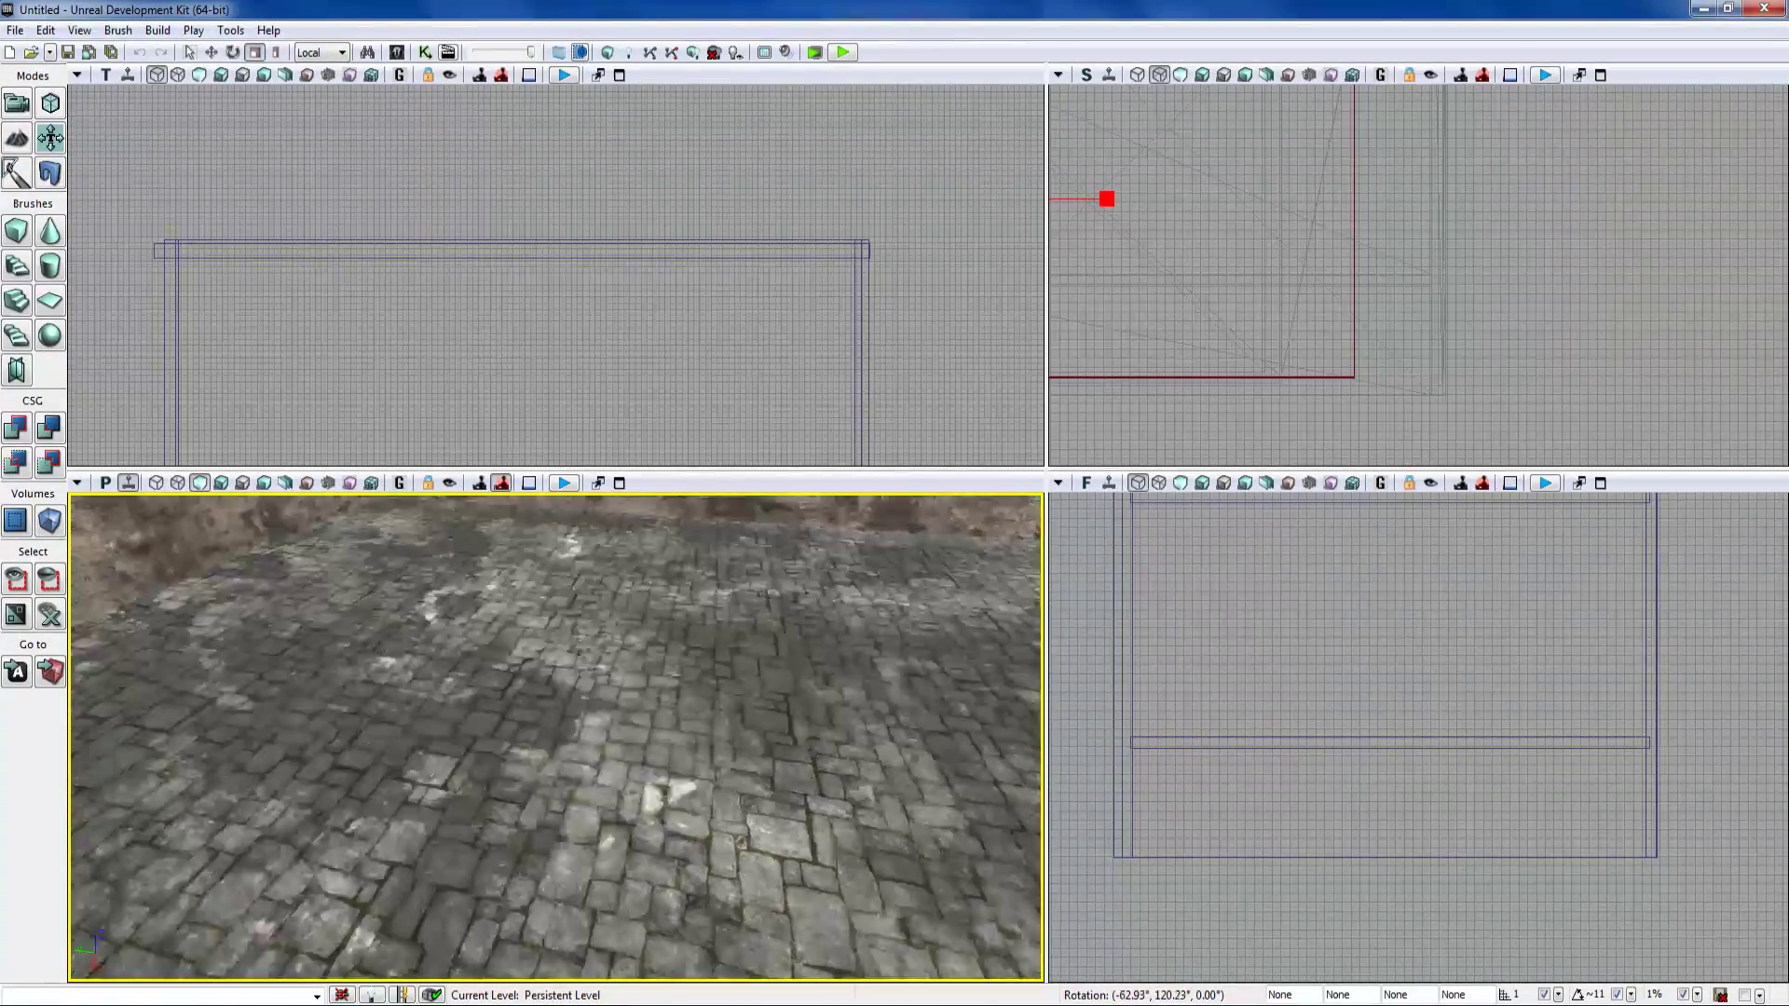
mouse_move(611, 921)
right_down()
mouse_move(705, 706)
mouse_move(751, 660)
mouse_move(623, 620)
mouse_move(441, 625)
mouse_move(302, 673)
mouse_move(561, 591)
mouse_move(410, 675)
mouse_move(225, 526)
mouse_move(223, 694)
right_up()
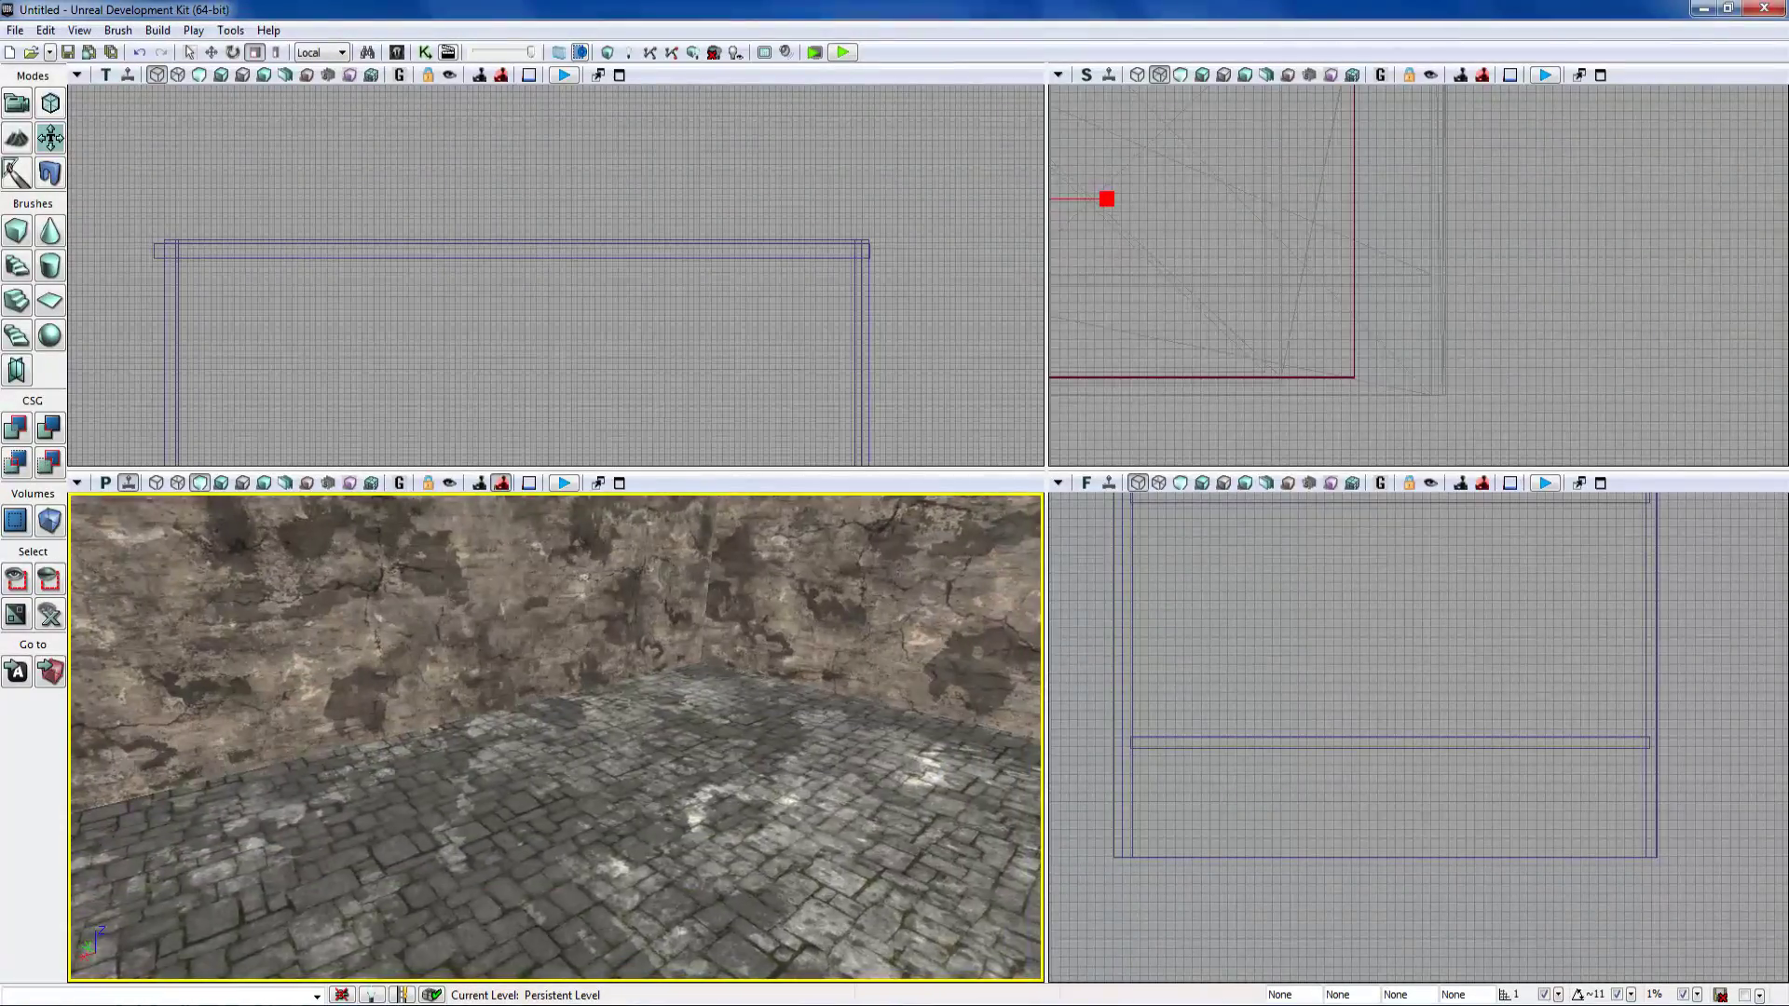
click(833, 776)
right_drag(833, 776, 877, 848)
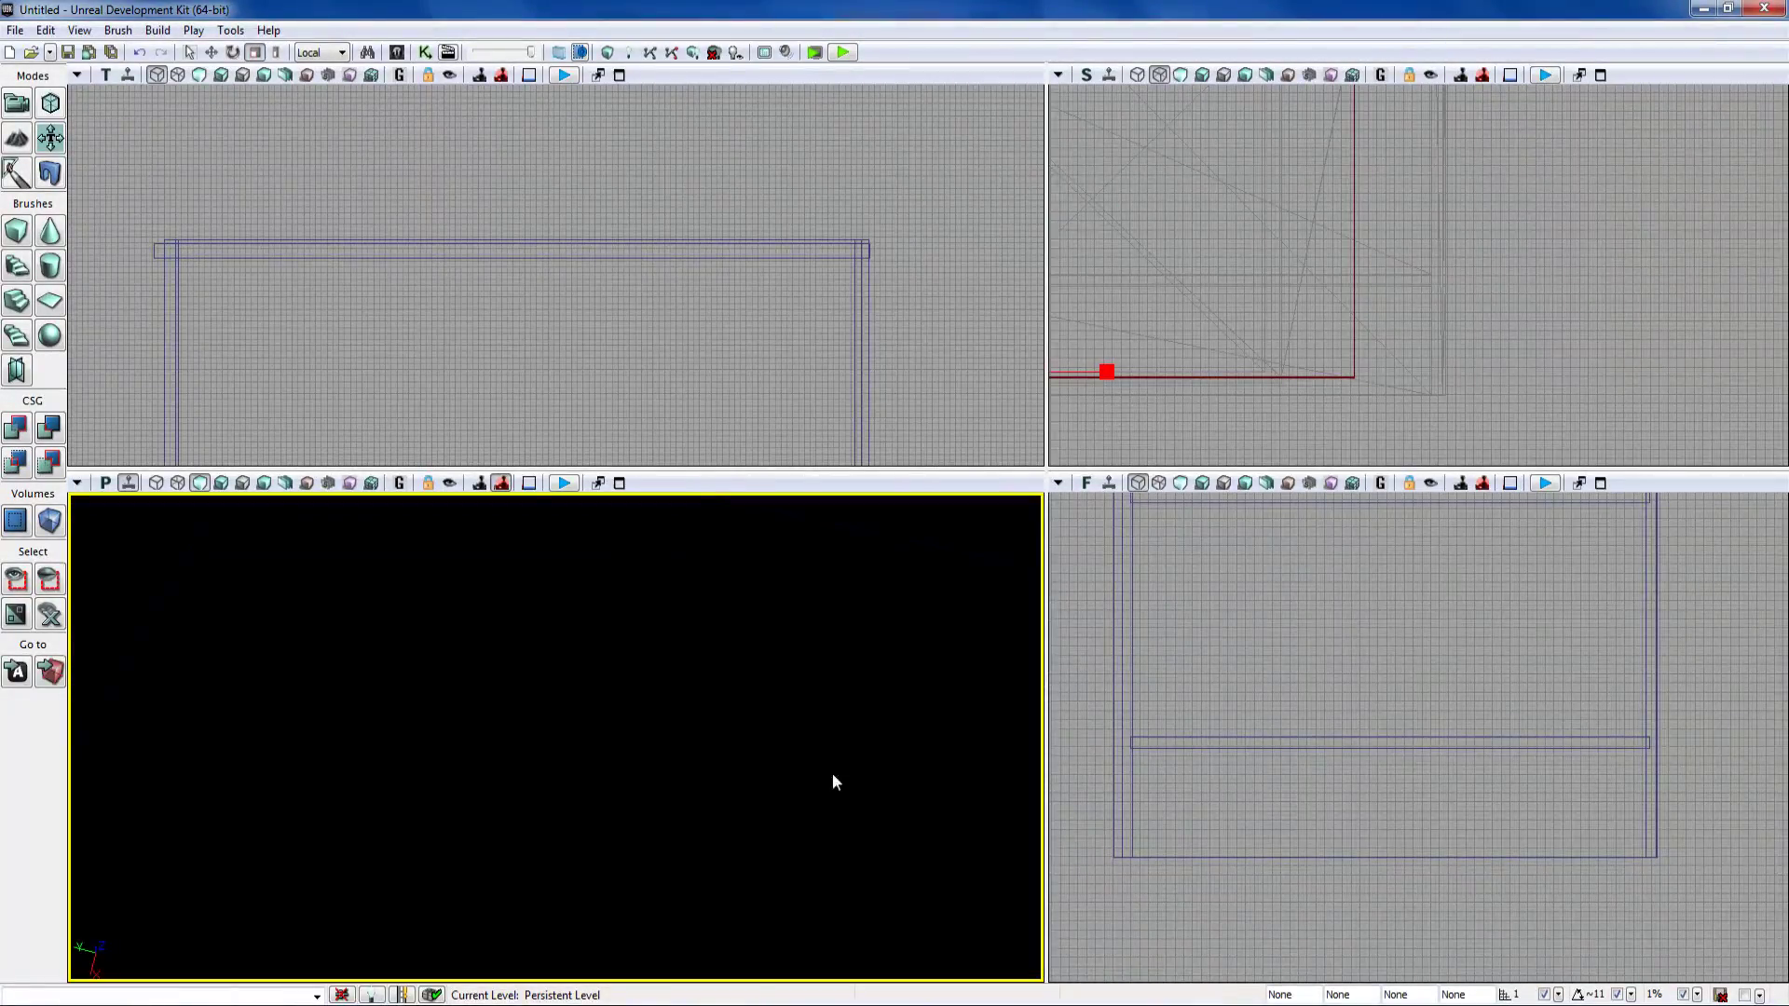
click(833, 775)
right_drag(833, 775, 346, 558)
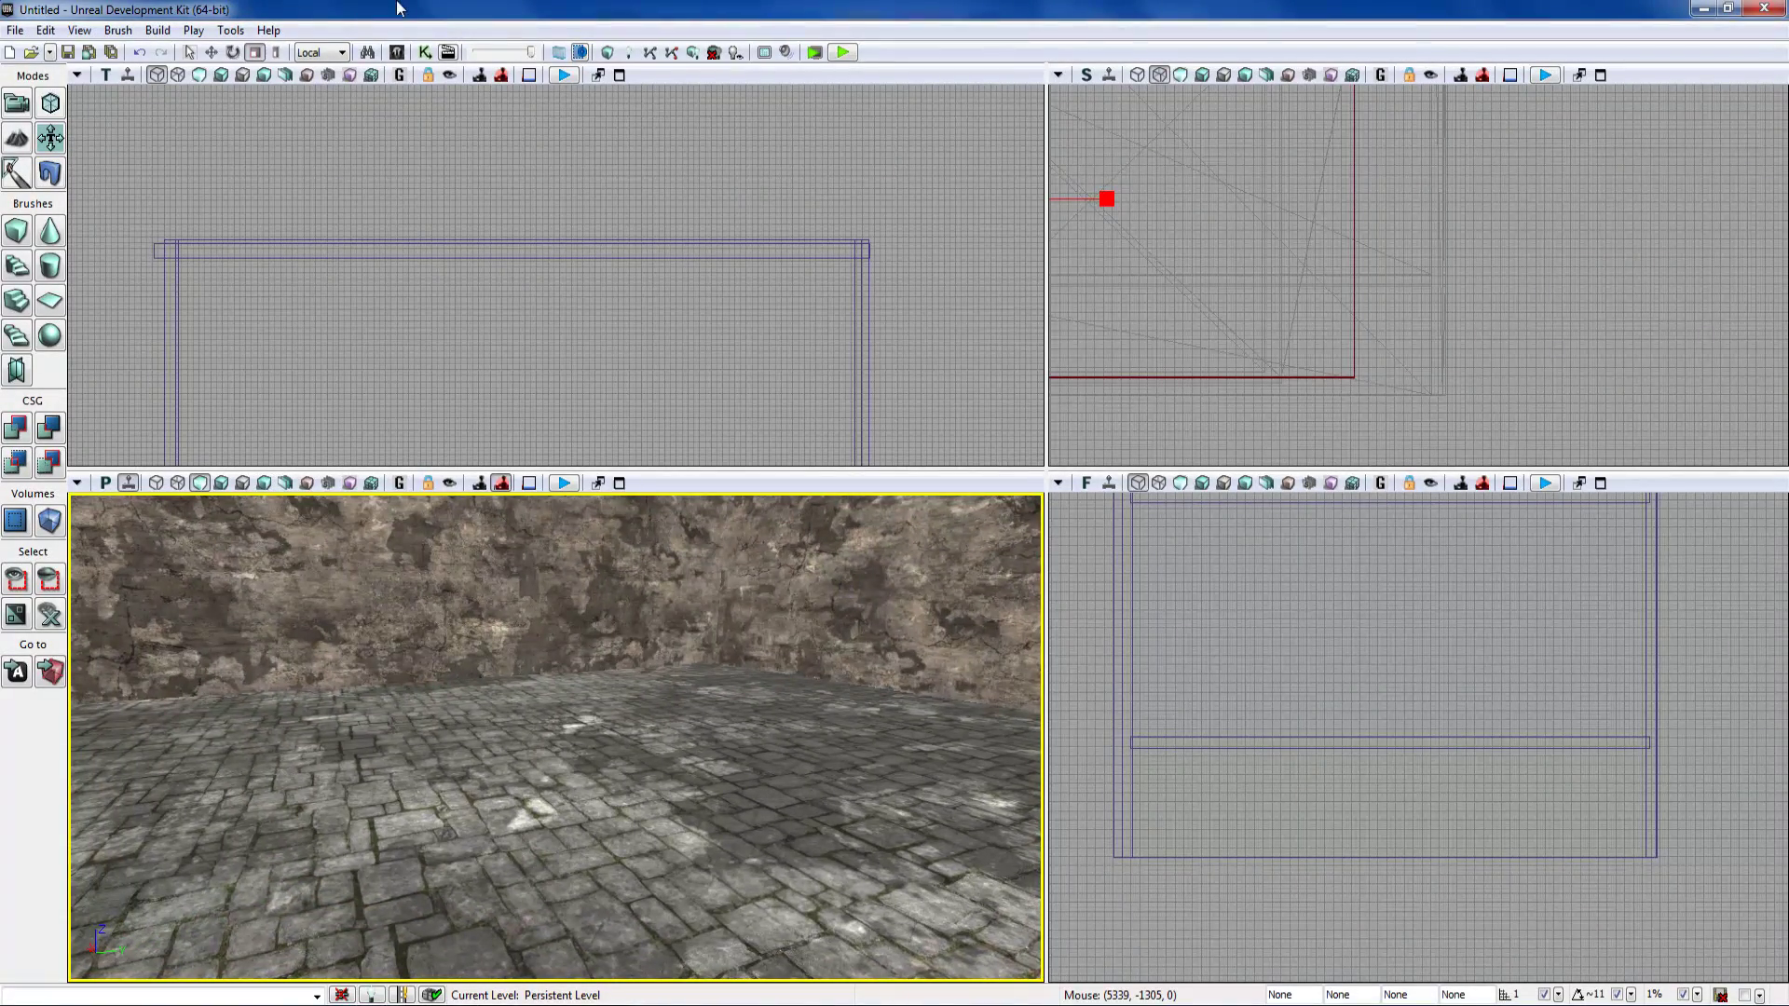
Step: Open the Content Browser, look through the wall materials and close it again
click(397, 53)
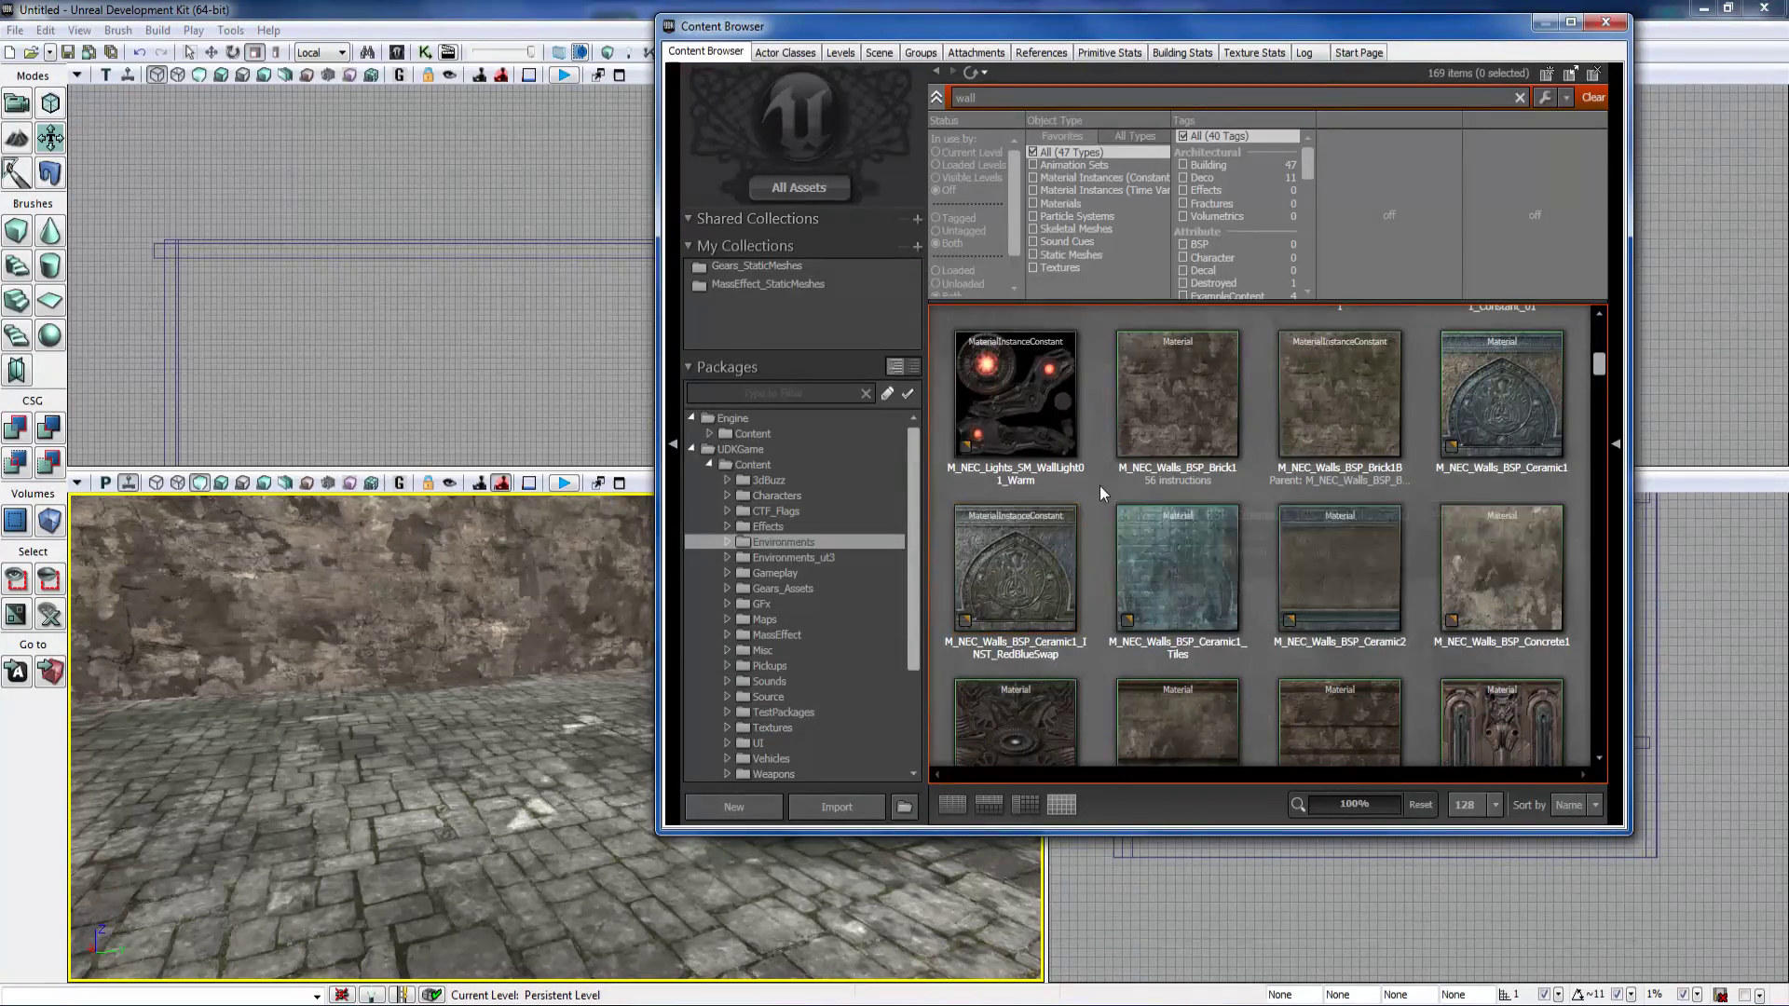
scroll(1100, 485, down, 1)
scroll(1099, 484, up, 3)
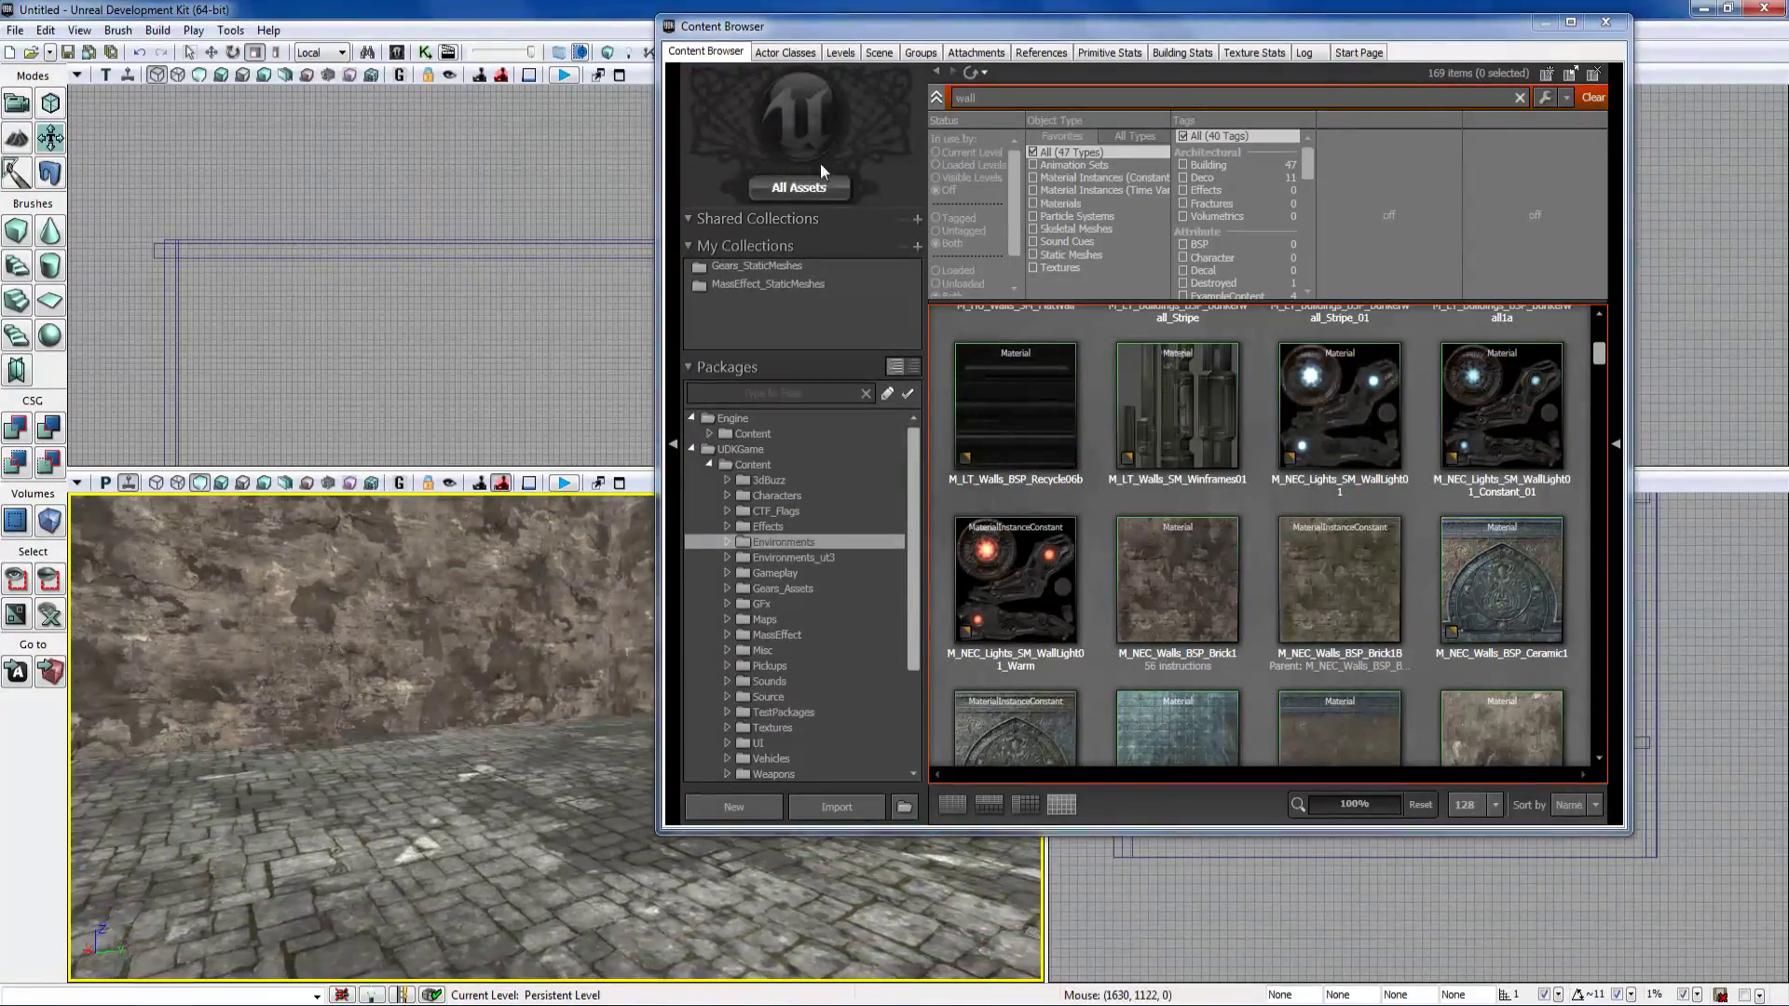
drag(882, 29, 894, 63)
click(1617, 57)
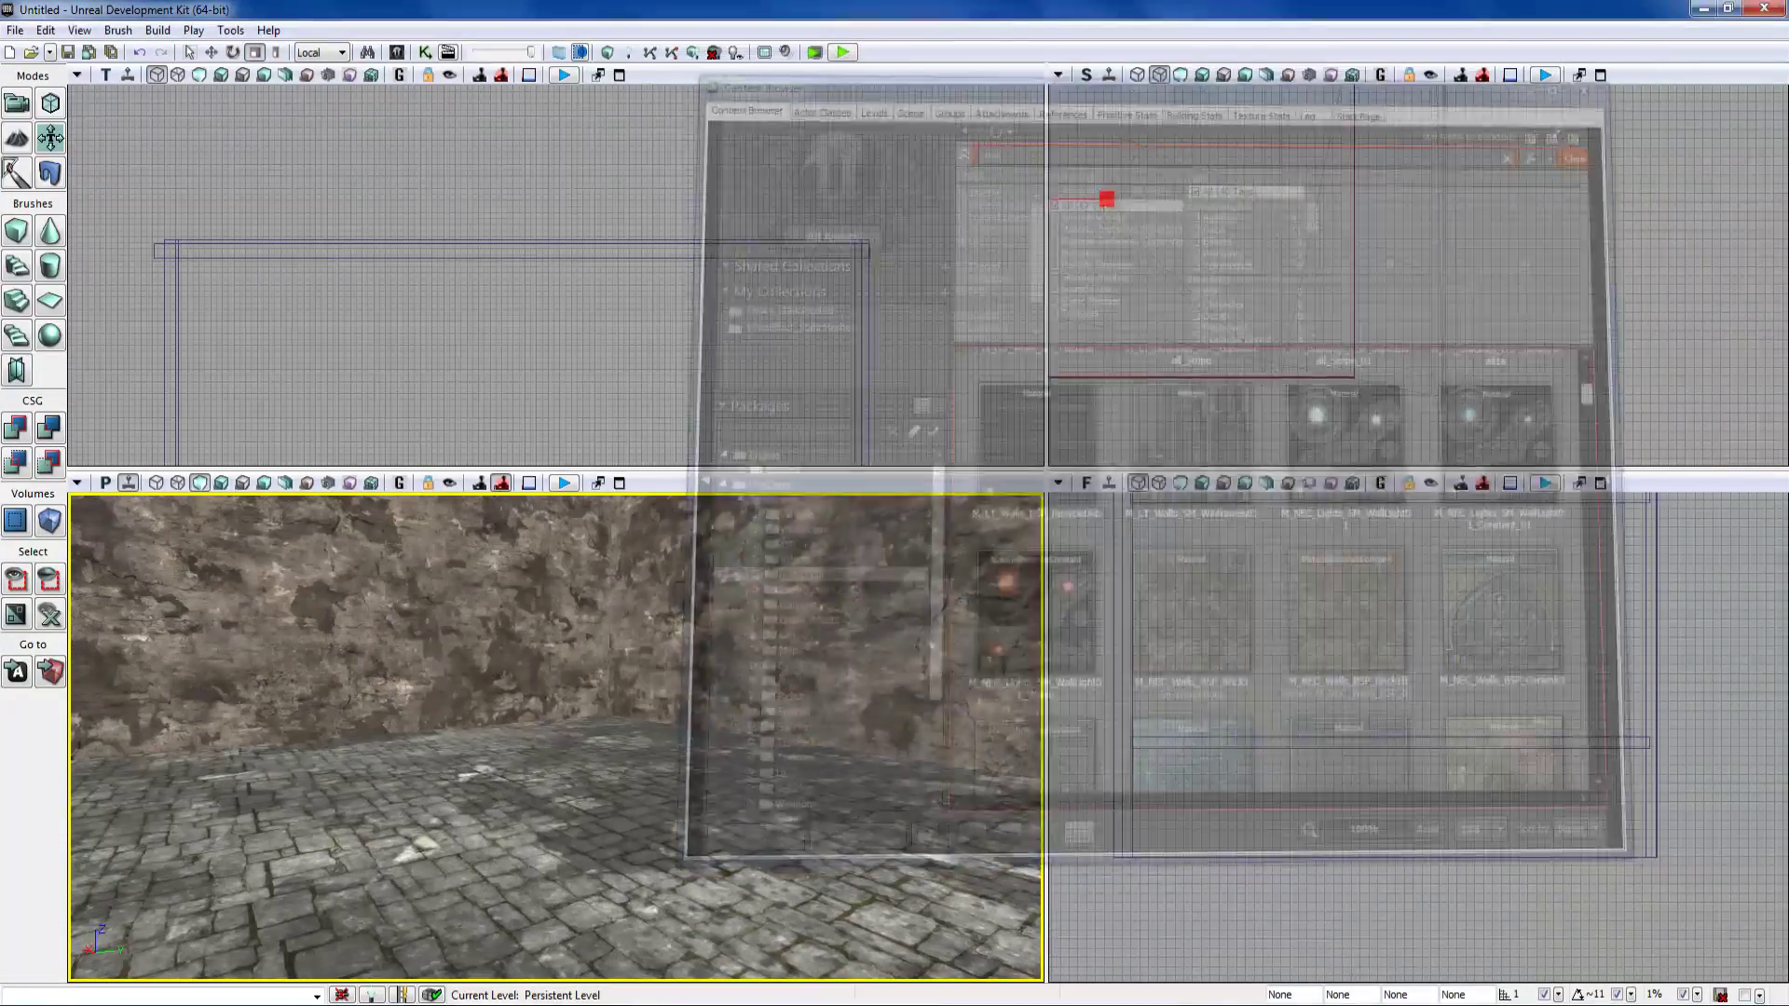
Step: Inspect the textured walls, corners and stone floor from different viewpoints inside the finished room
right_drag(596, 745, 369, 732)
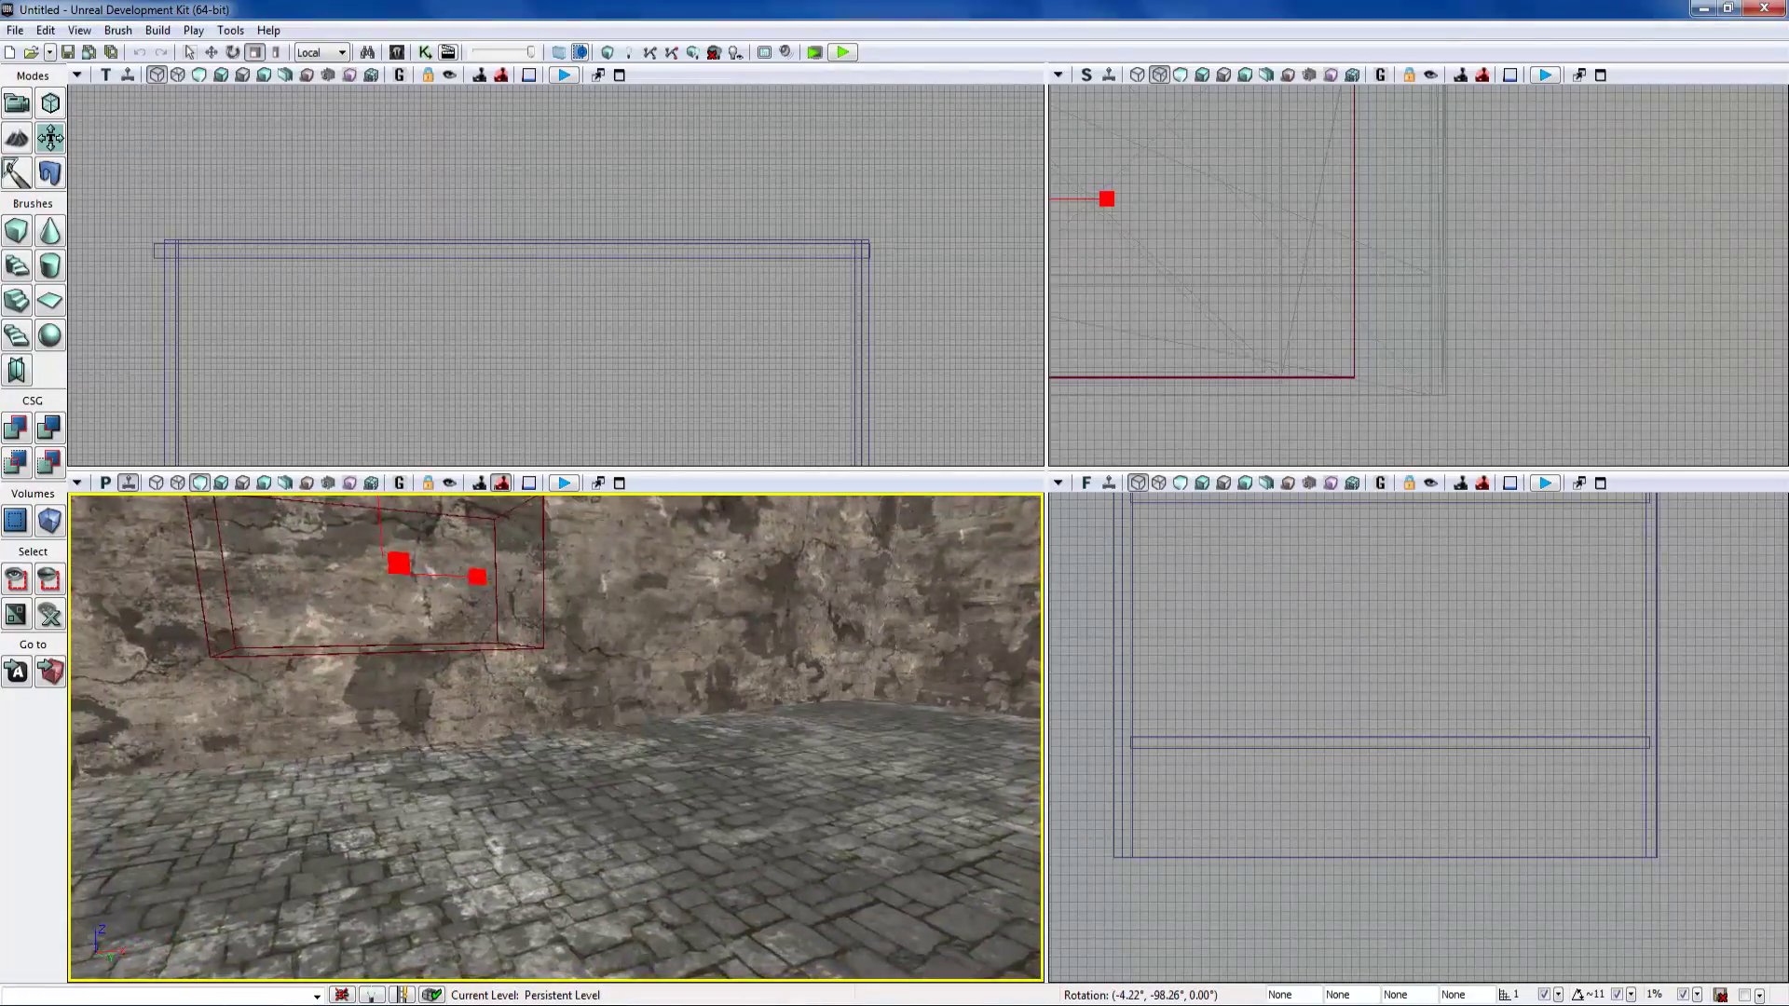
right_drag(531, 773, 676, 852)
click(419, 839)
mouse_move(419, 838)
right_down()
mouse_move(549, 820)
mouse_move(352, 741)
mouse_move(343, 713)
mouse_move(270, 726)
mouse_move(263, 764)
right_up()
click(466, 791)
key(w)
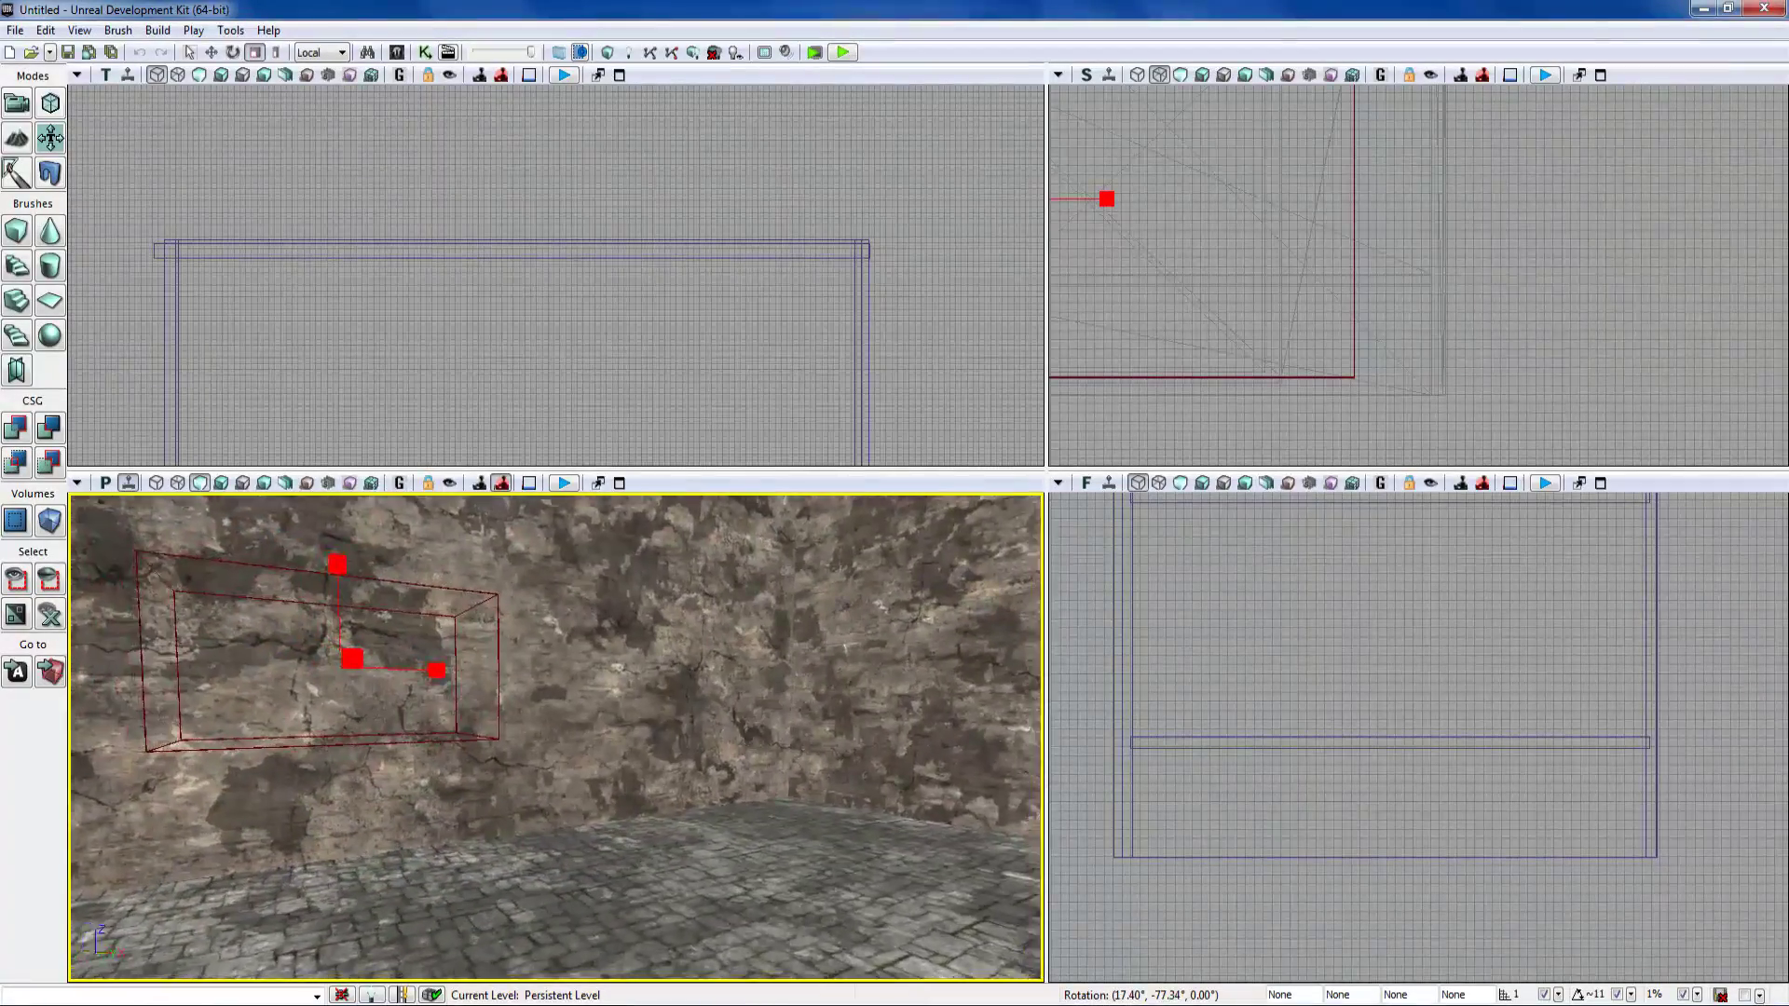
right_drag(440, 787, 437, 809)
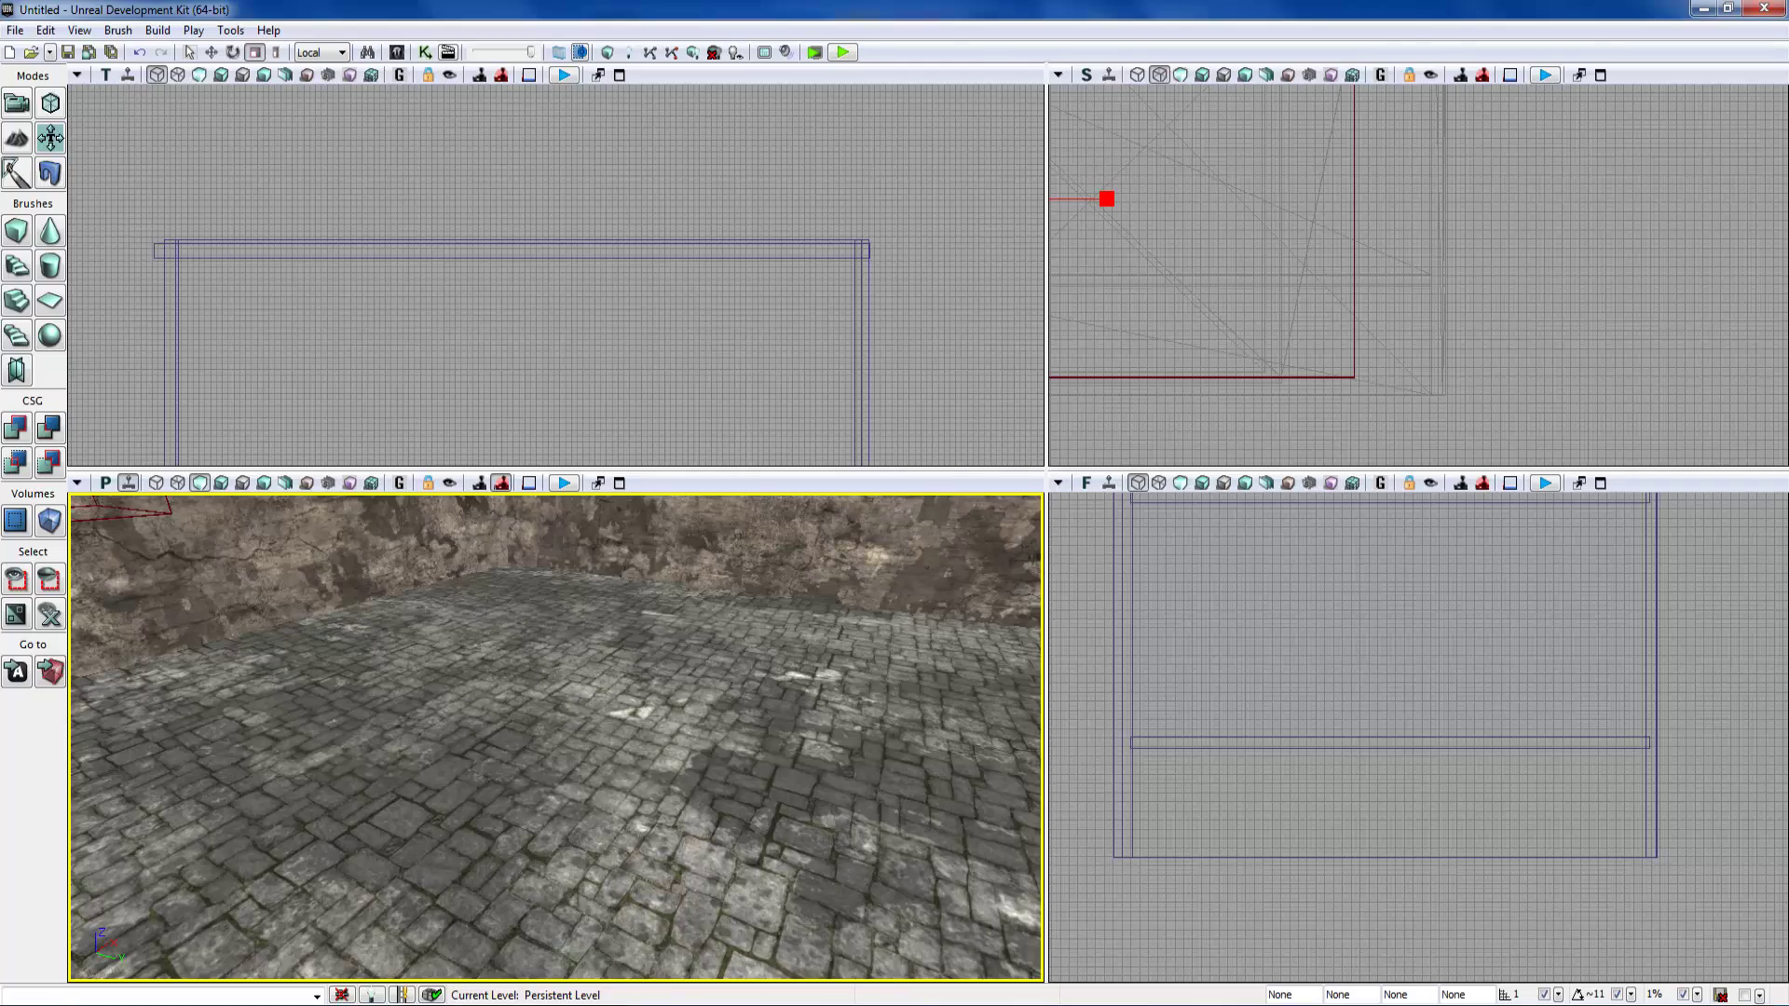
right_drag(437, 809, 446, 718)
right_drag(438, 778, 504, 768)
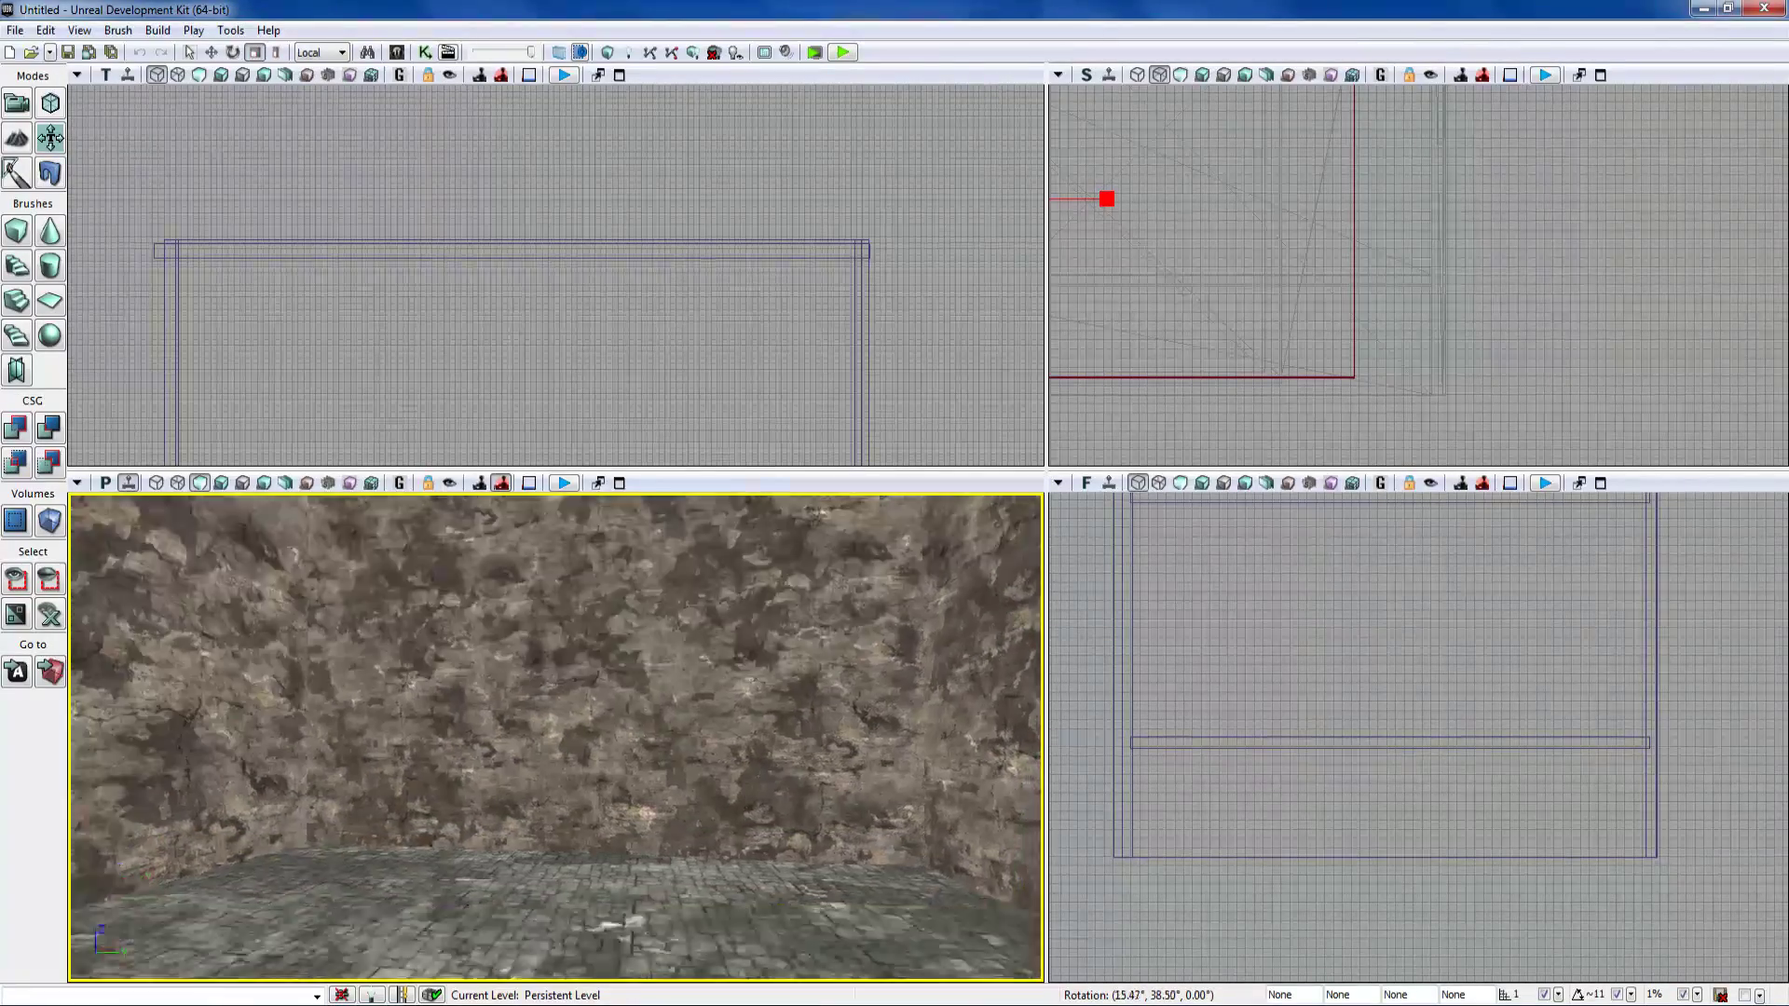